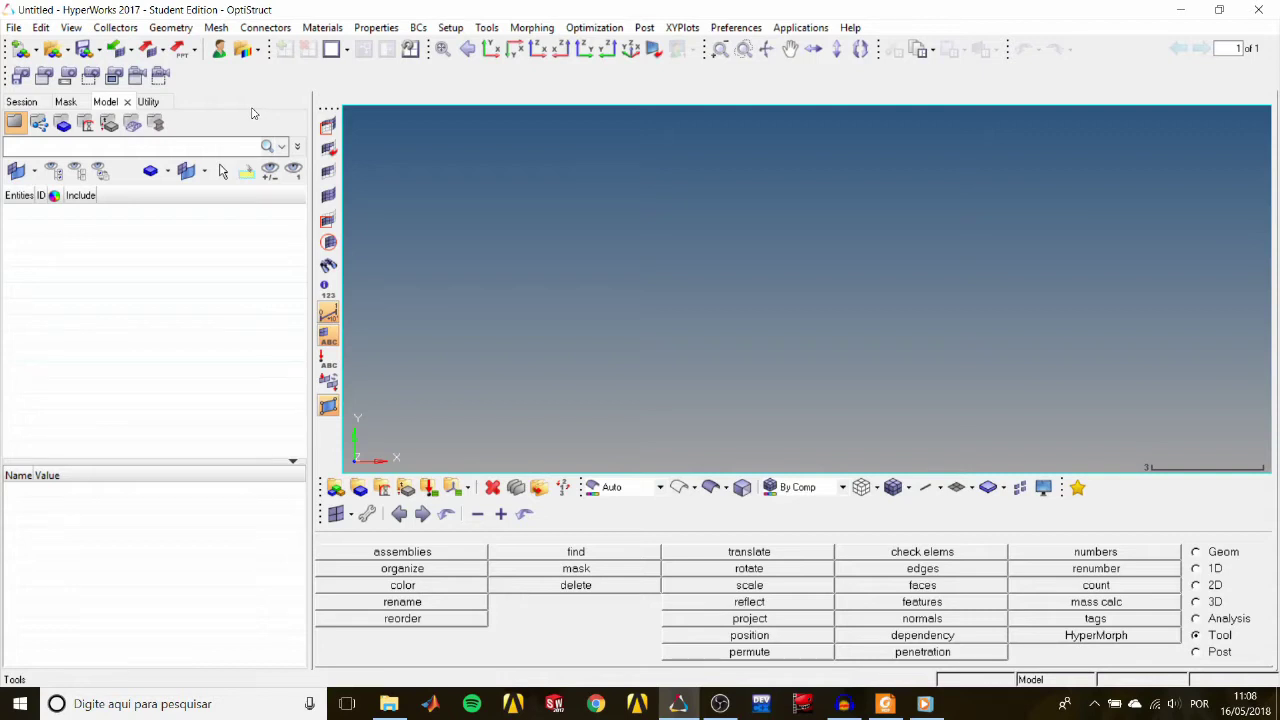
Step: Open the model fe_to_surf.hm and expand its components in the model tree
left_click(55, 50)
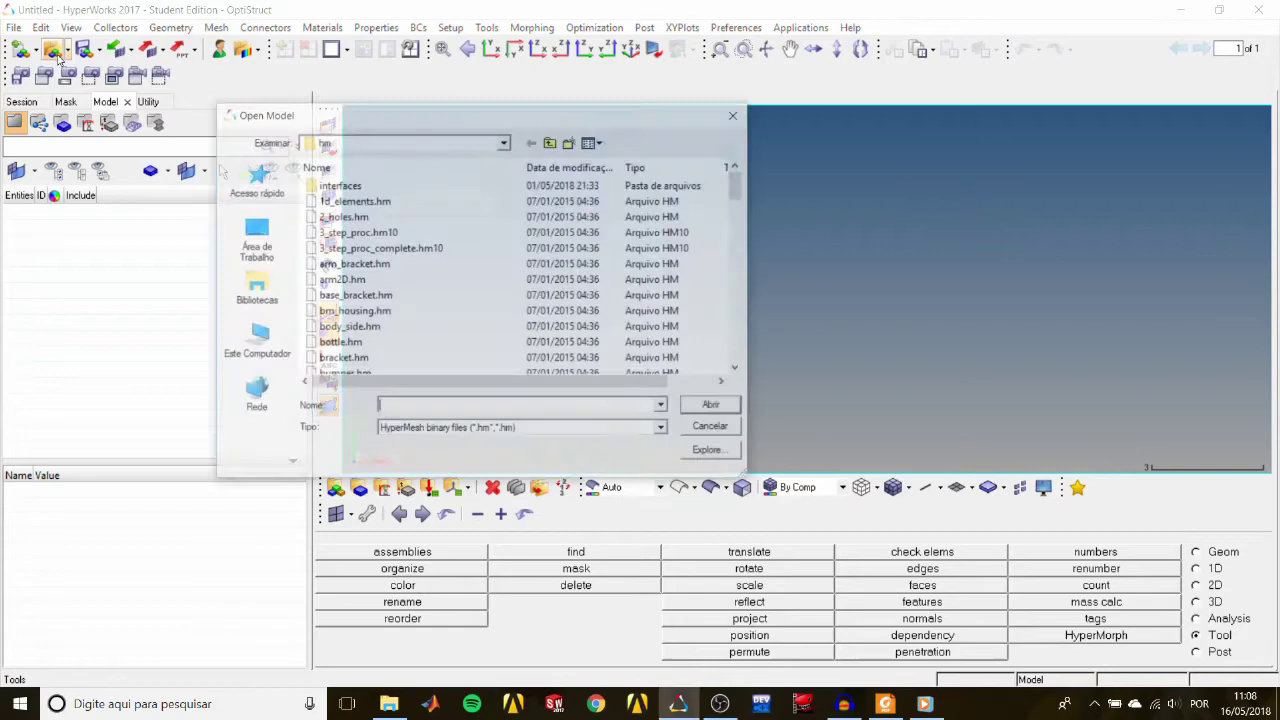
left_click(384, 280)
key("f")
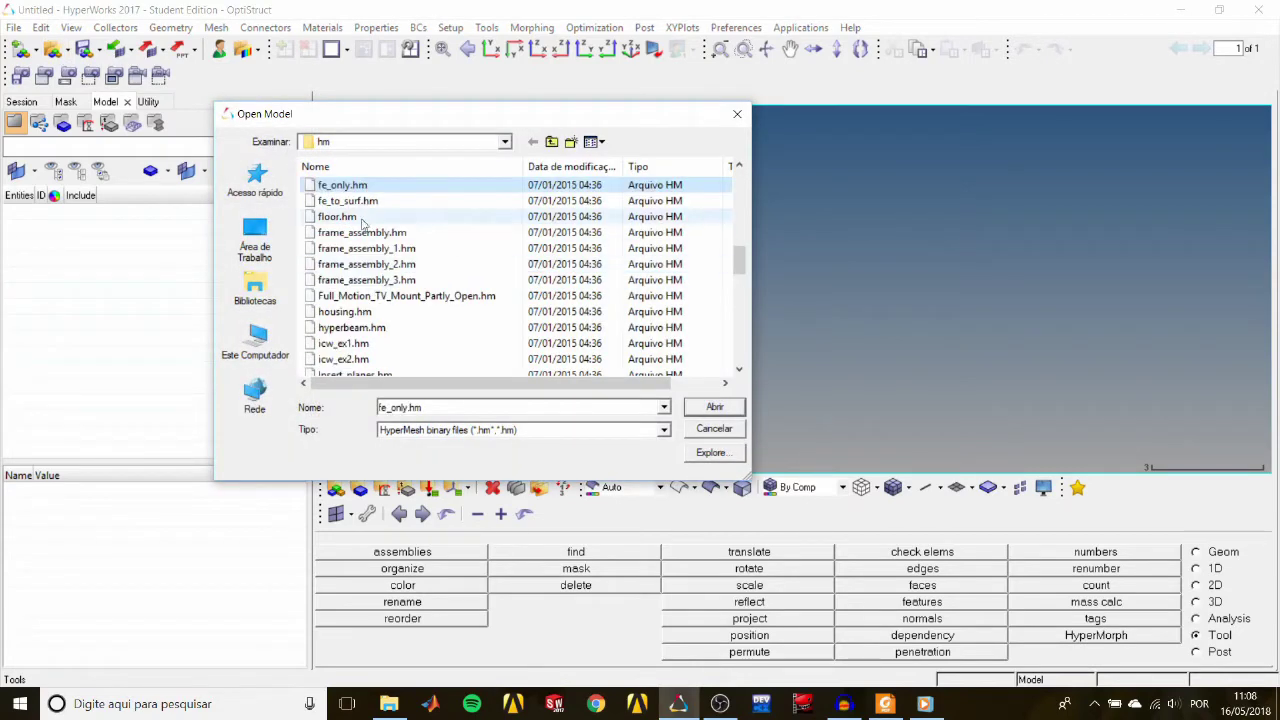
double_click(357, 203)
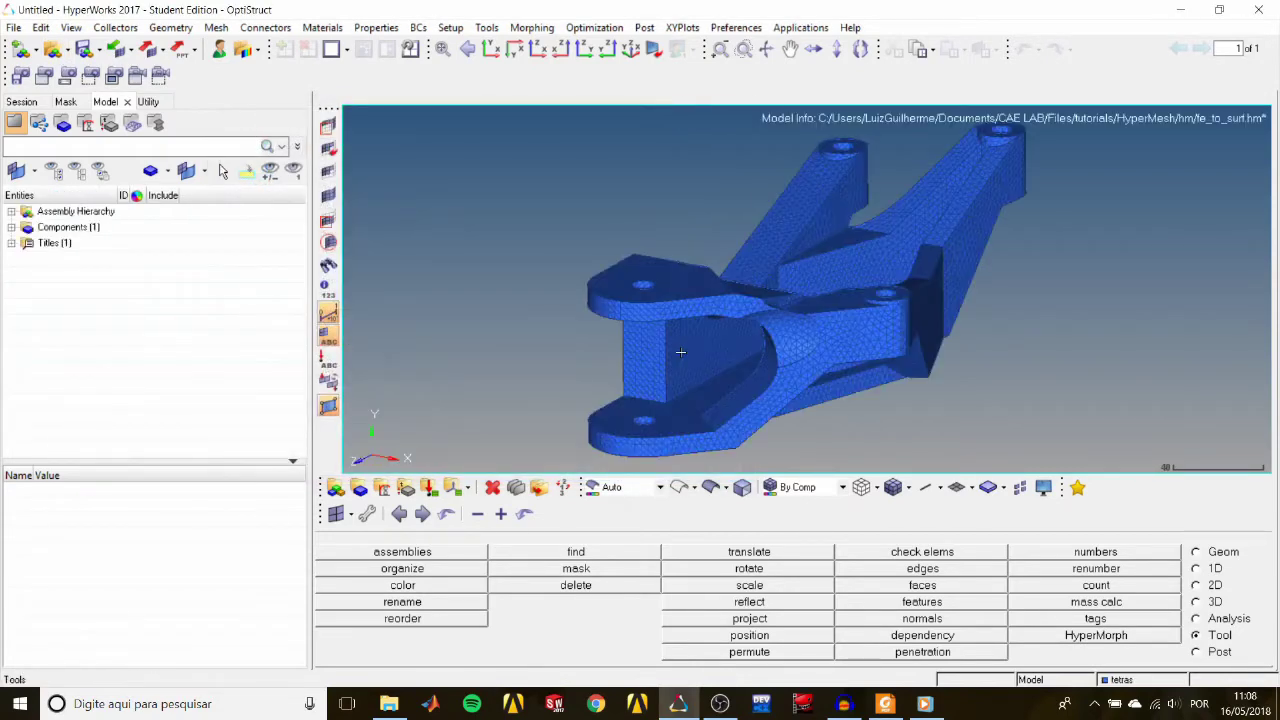
left_click(11, 227)
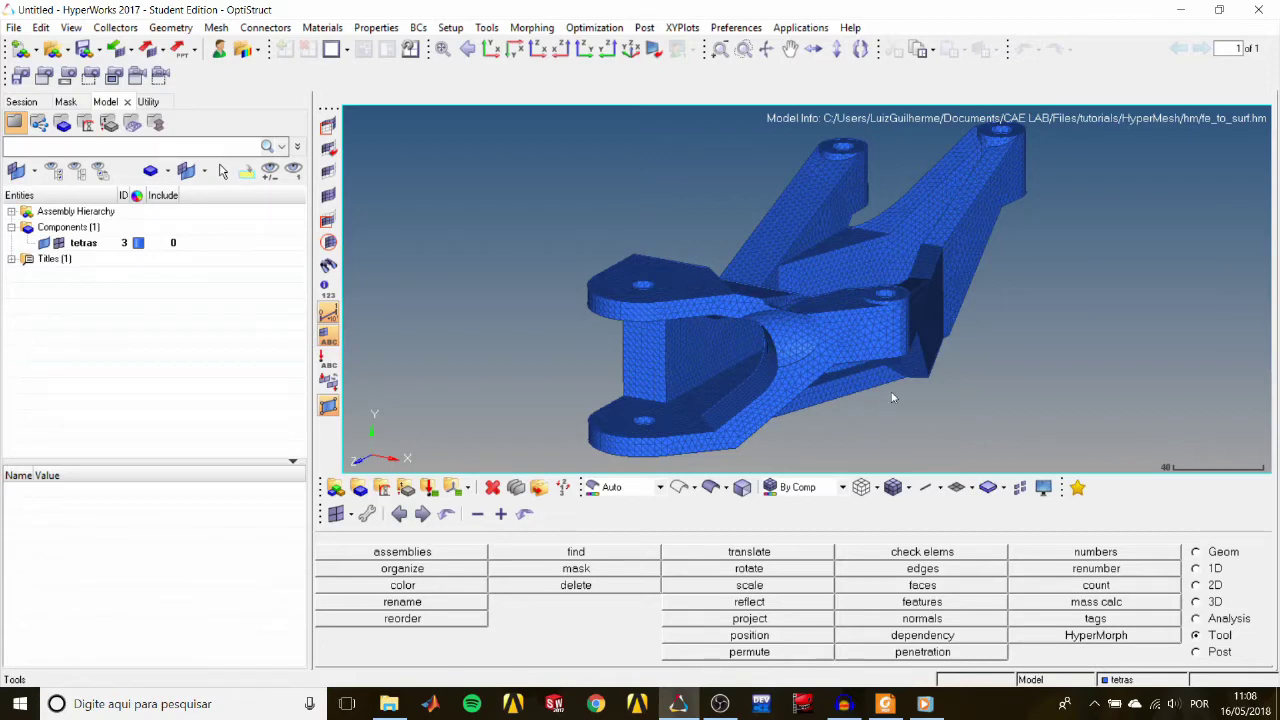
Step: Find the outer faces of the tetras component and hide the tetras elements
left_click(953, 590)
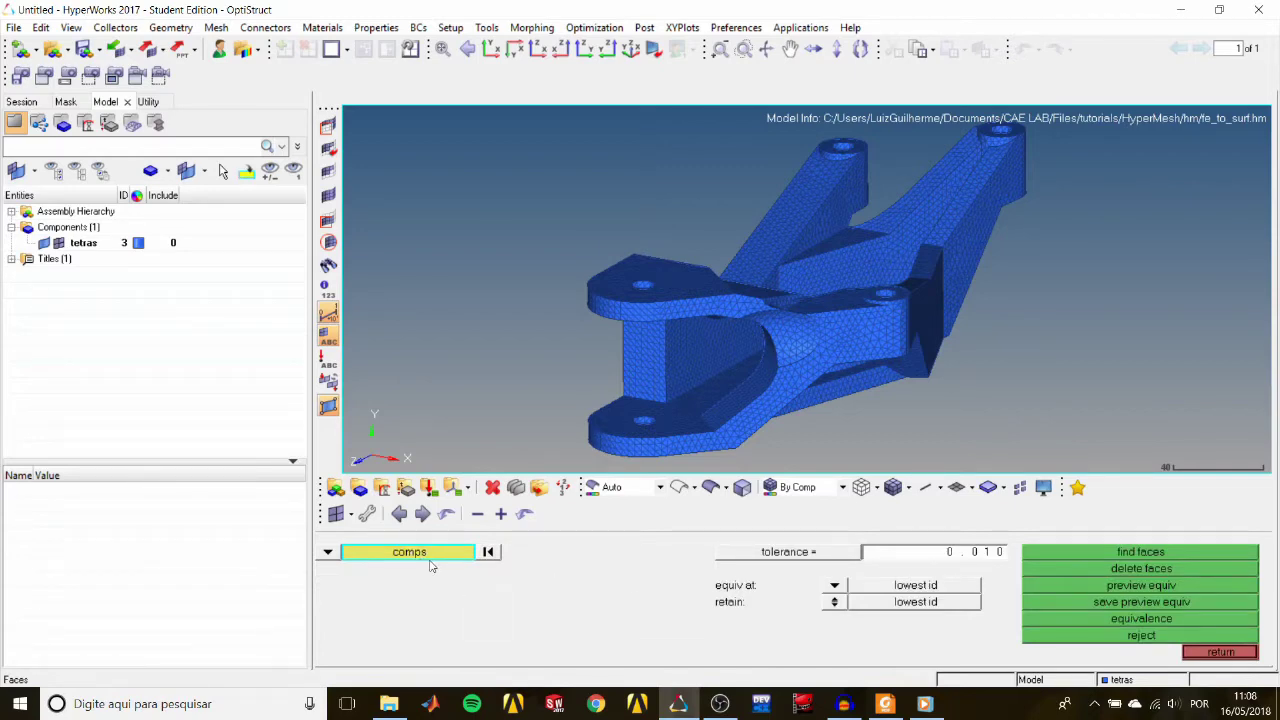
left_click(656, 370)
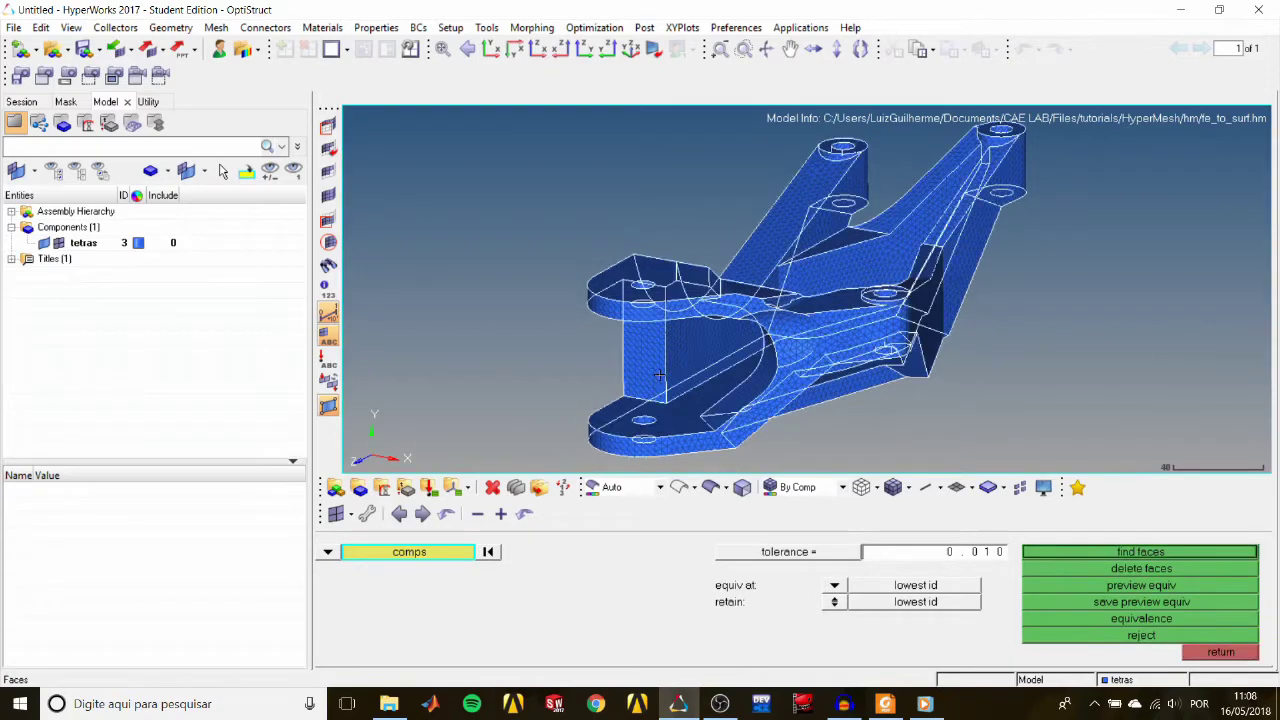
left_click(1122, 556)
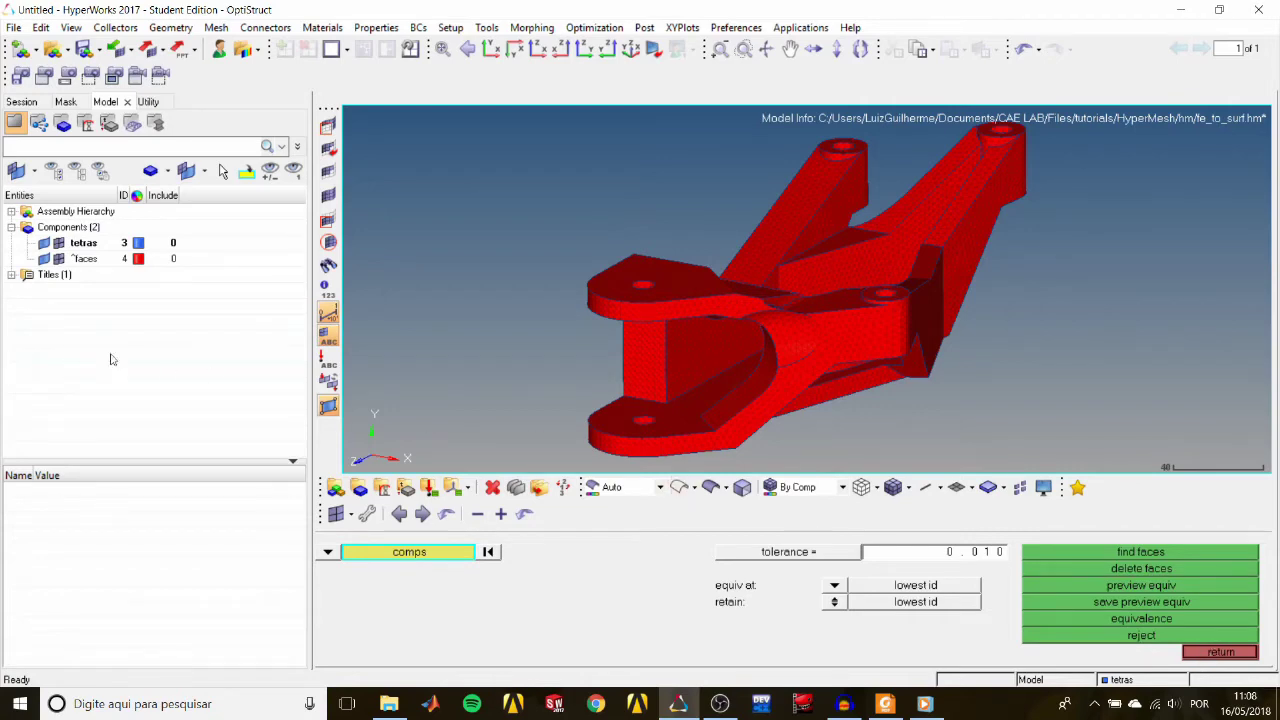
left_click(58, 244)
left_click(58, 244)
Step: Create surfaces from all displayed elements using Auto Detect Features, Mesh-Based Auto Tol and surface complexity 5
left_click(1207, 654)
left_click(1205, 555)
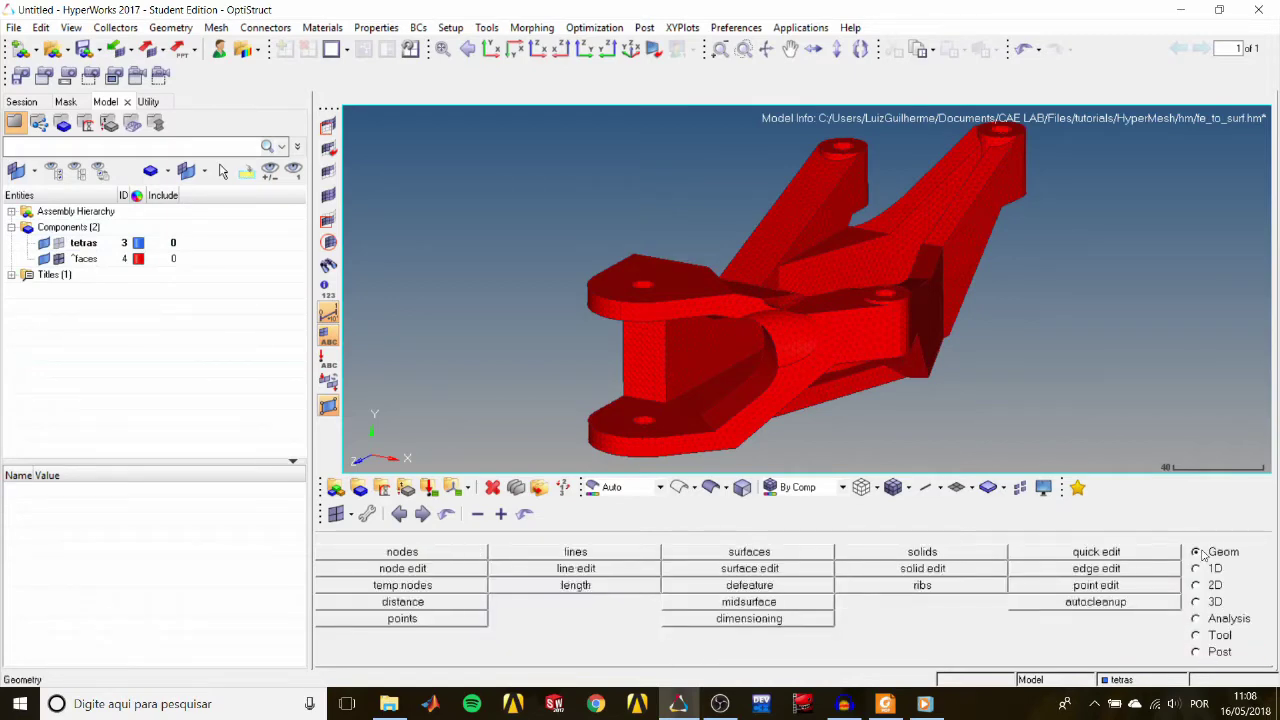
left_click(782, 551)
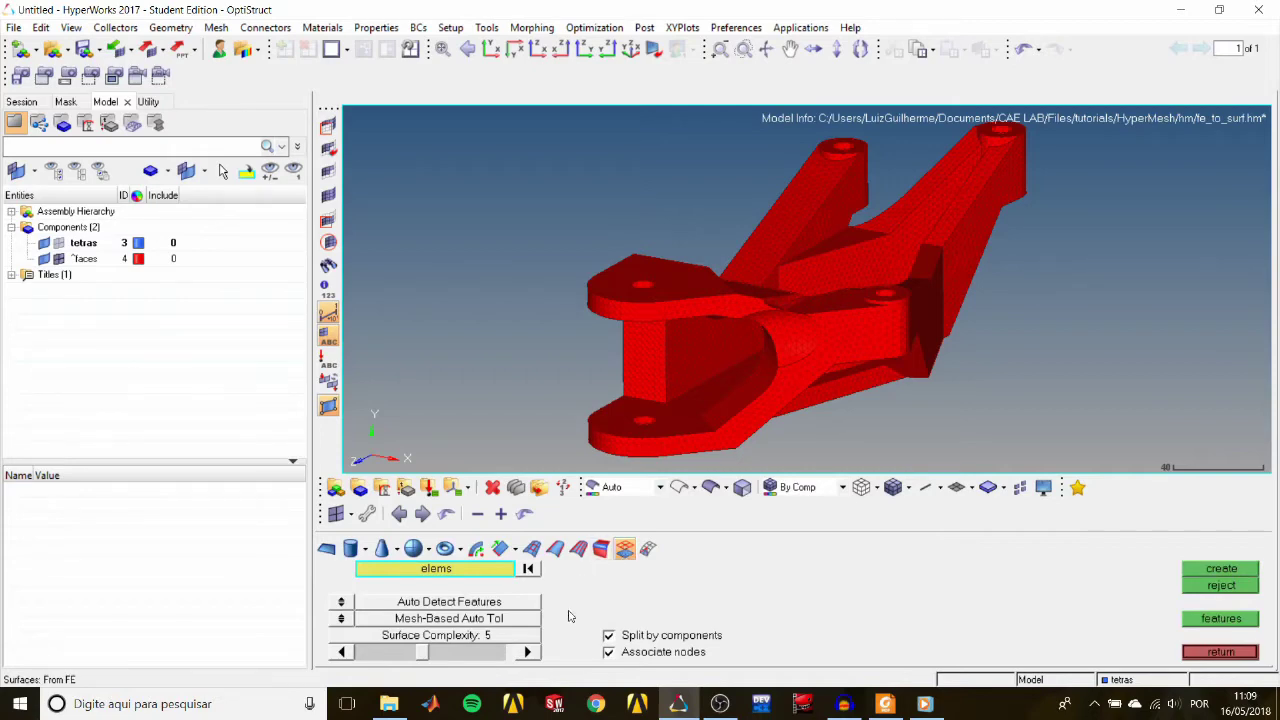
left_click(476, 570)
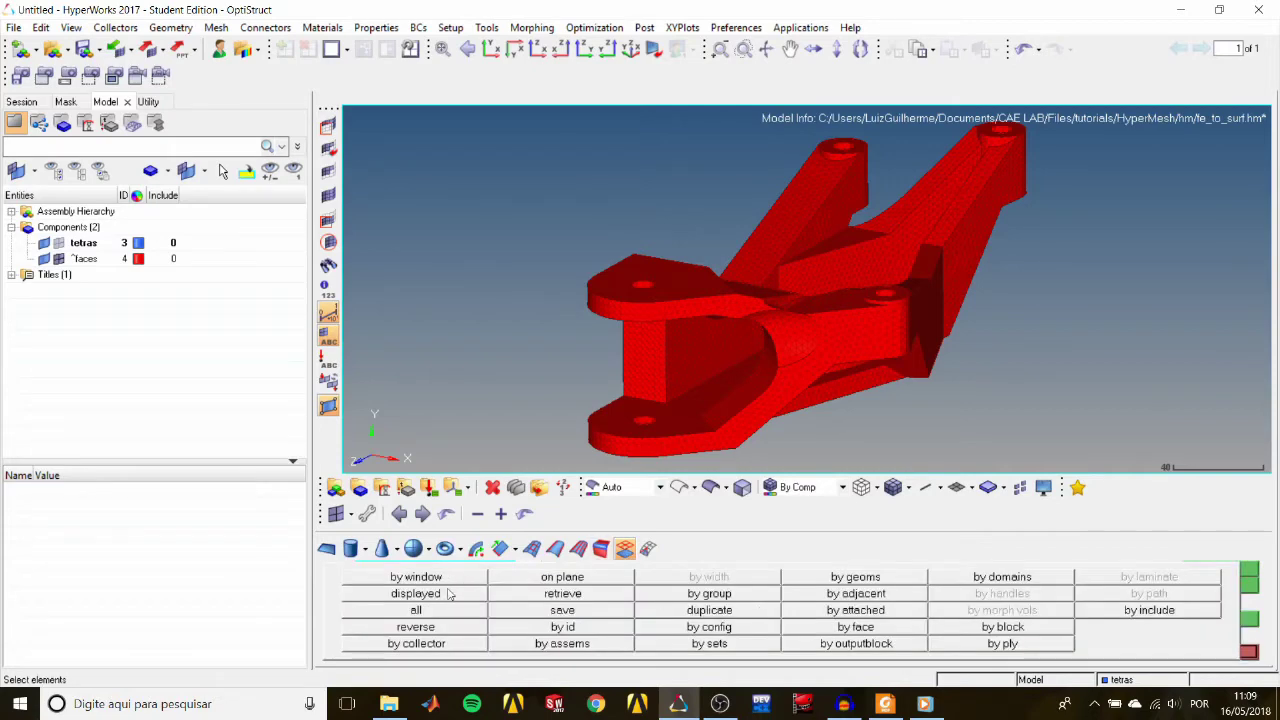
left_click(449, 592)
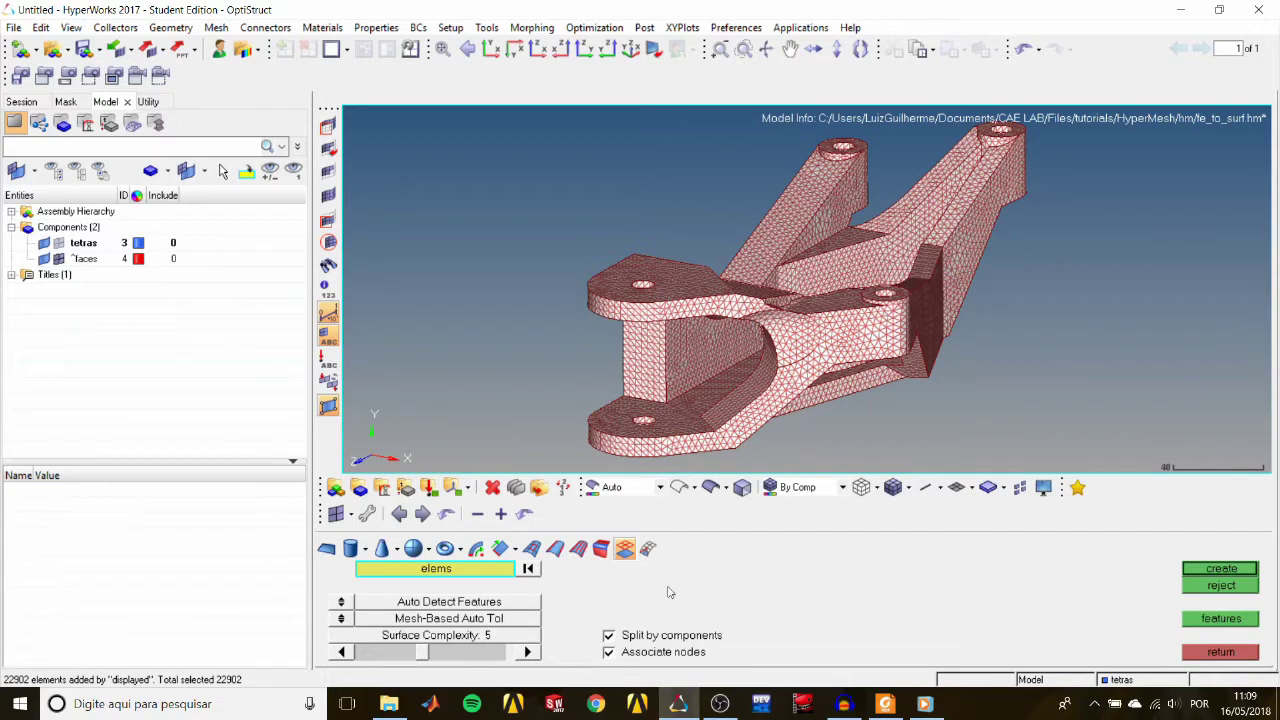
left_click(1224, 568)
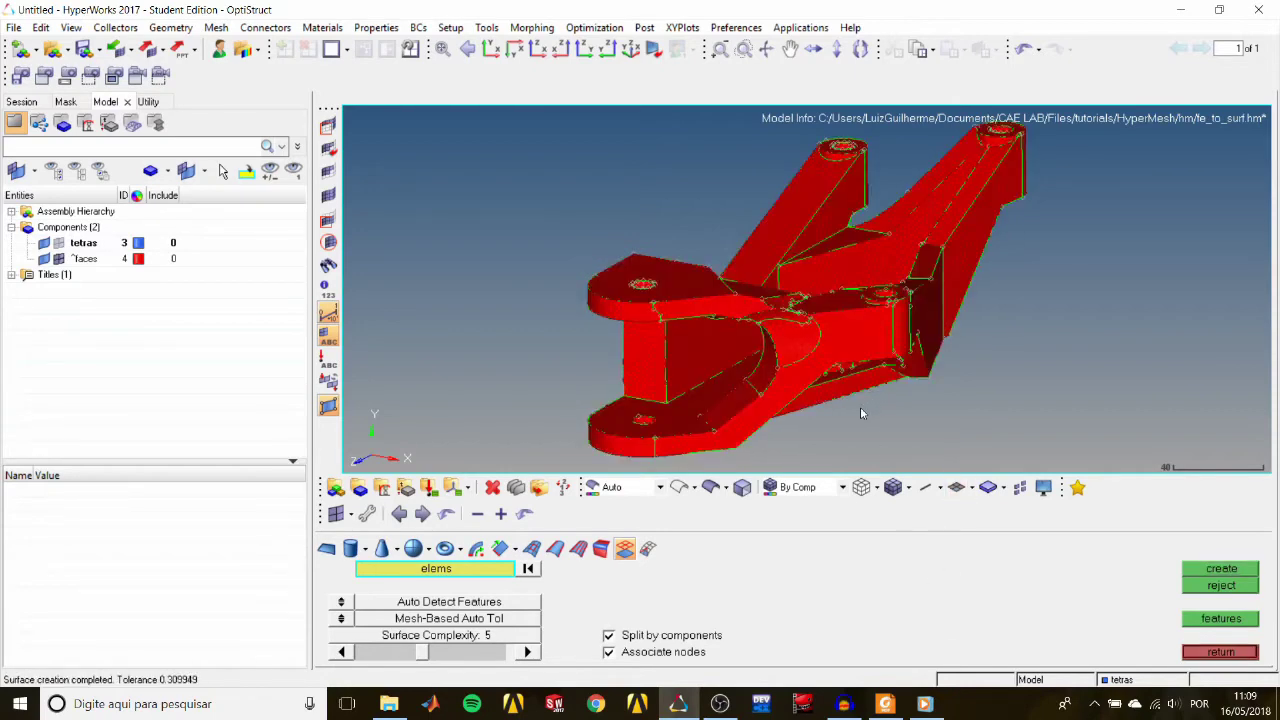
Step: Hide the ^faces elements, shade the surfaces and examine the small patches and edges around the bracket's central fillet
left_click(59, 259)
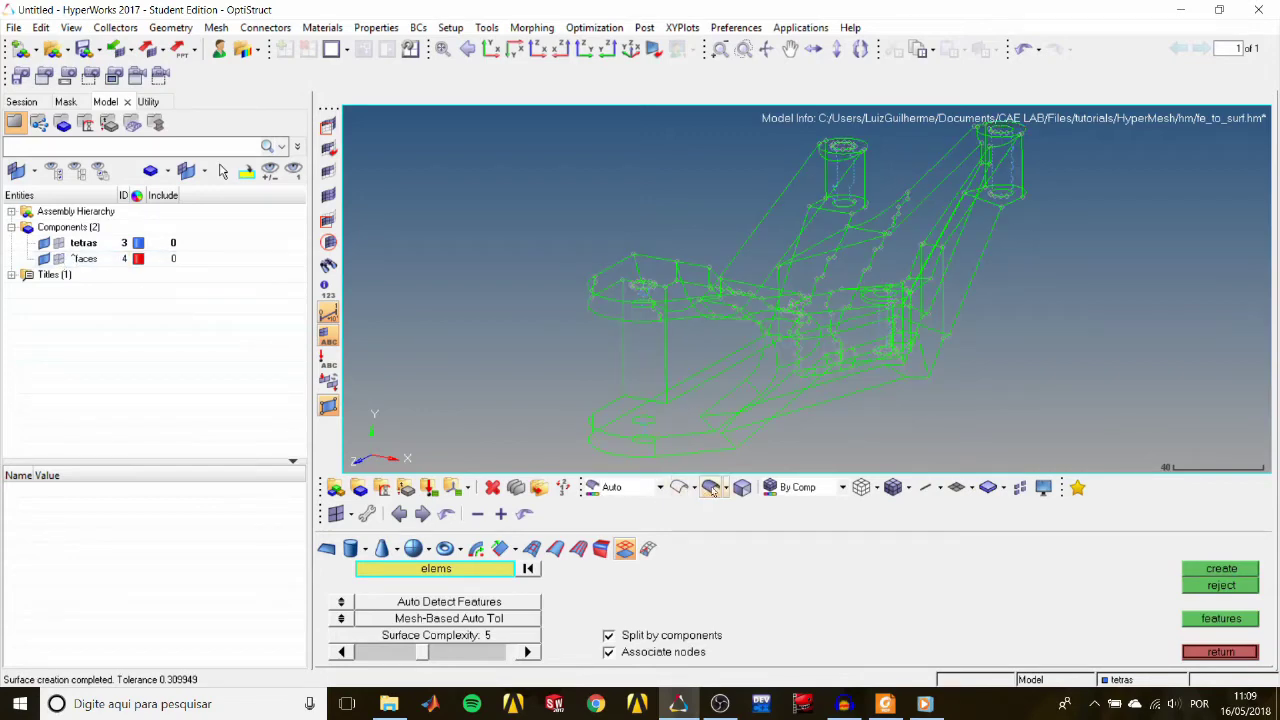
left_click(708, 487)
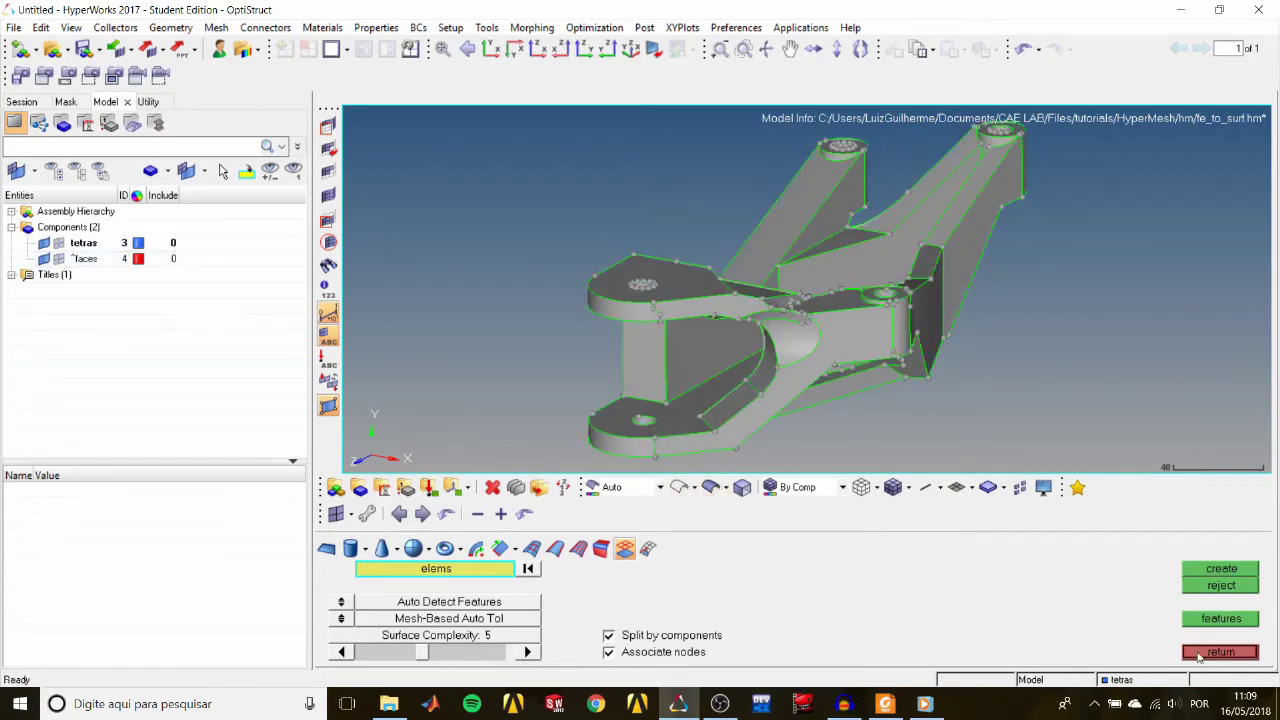
scroll(810, 308, "up", 2)
scroll(808, 308, "up", 3)
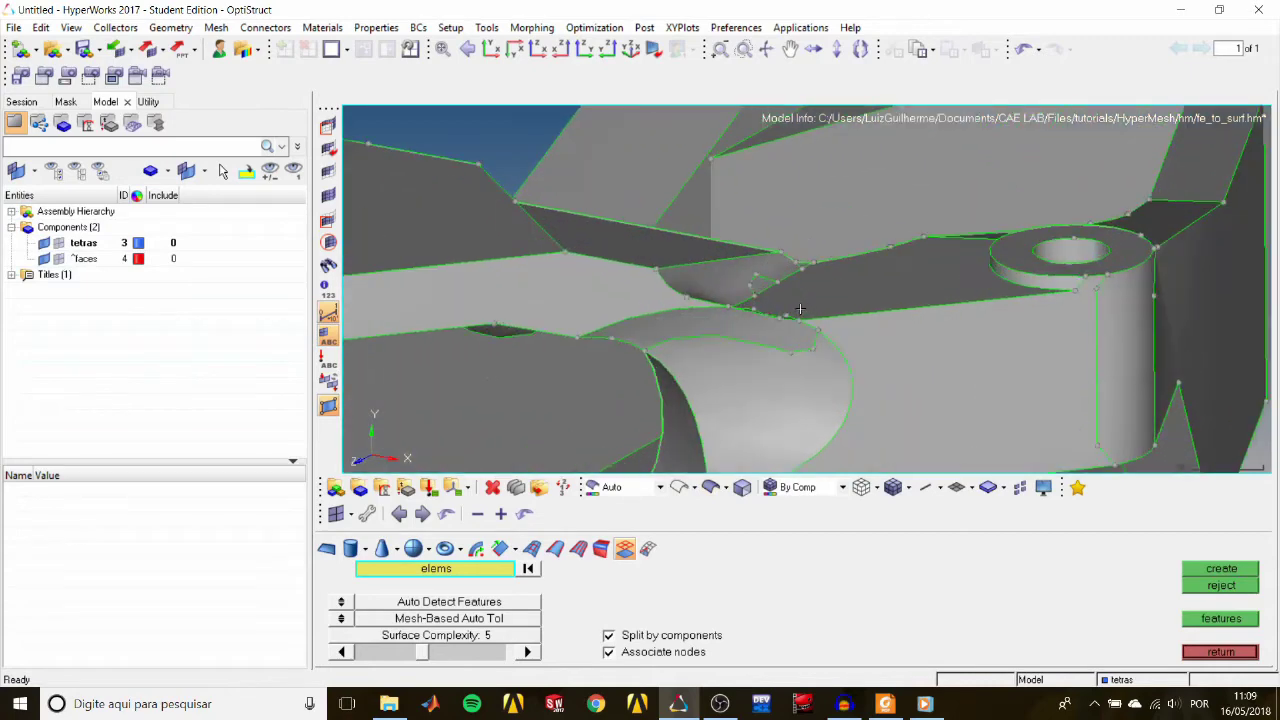
left_click(1220, 652)
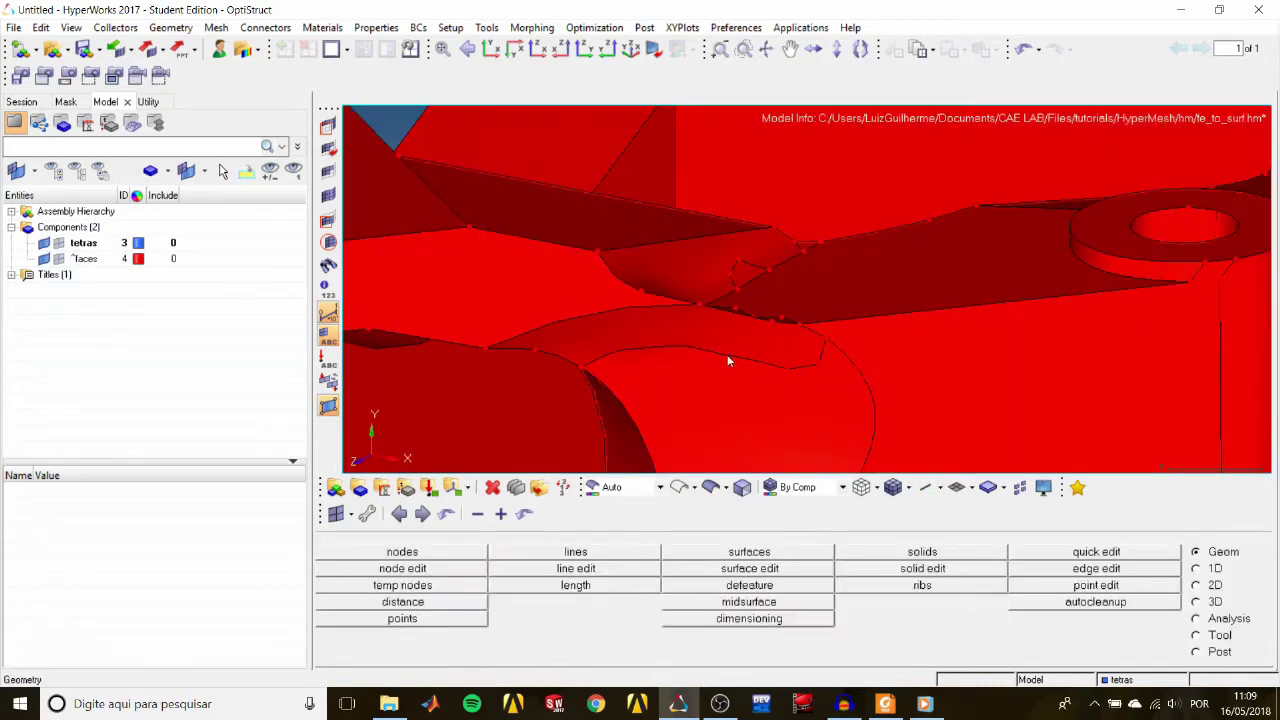
scroll(752, 292, "up", 1)
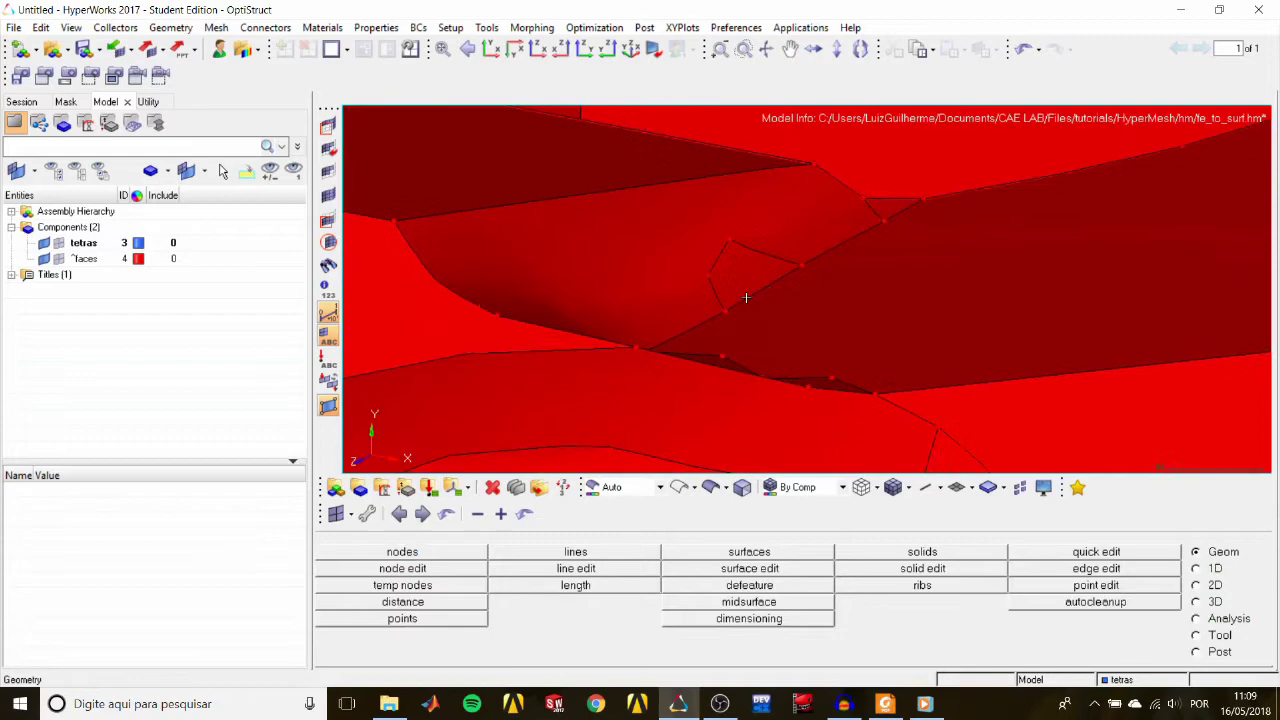
scroll(746, 296, "up", 1)
scroll(845, 365, "down", 5)
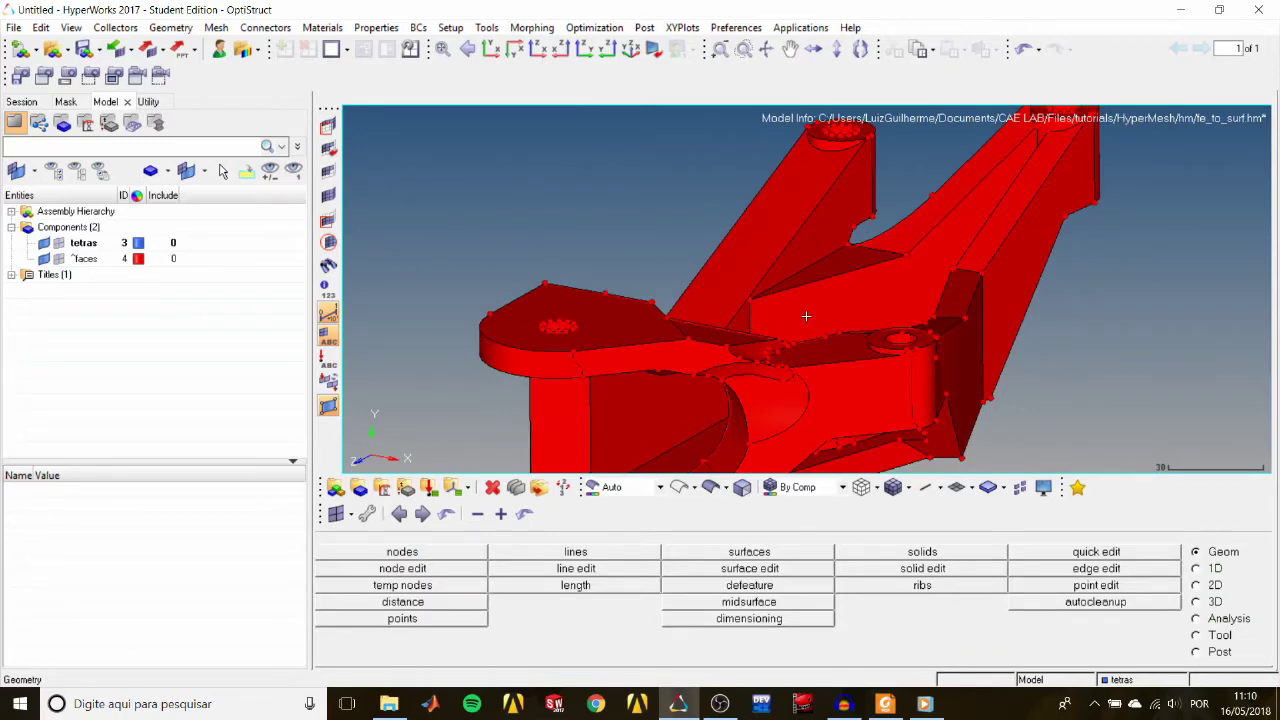
scroll(790, 365, "up", 5)
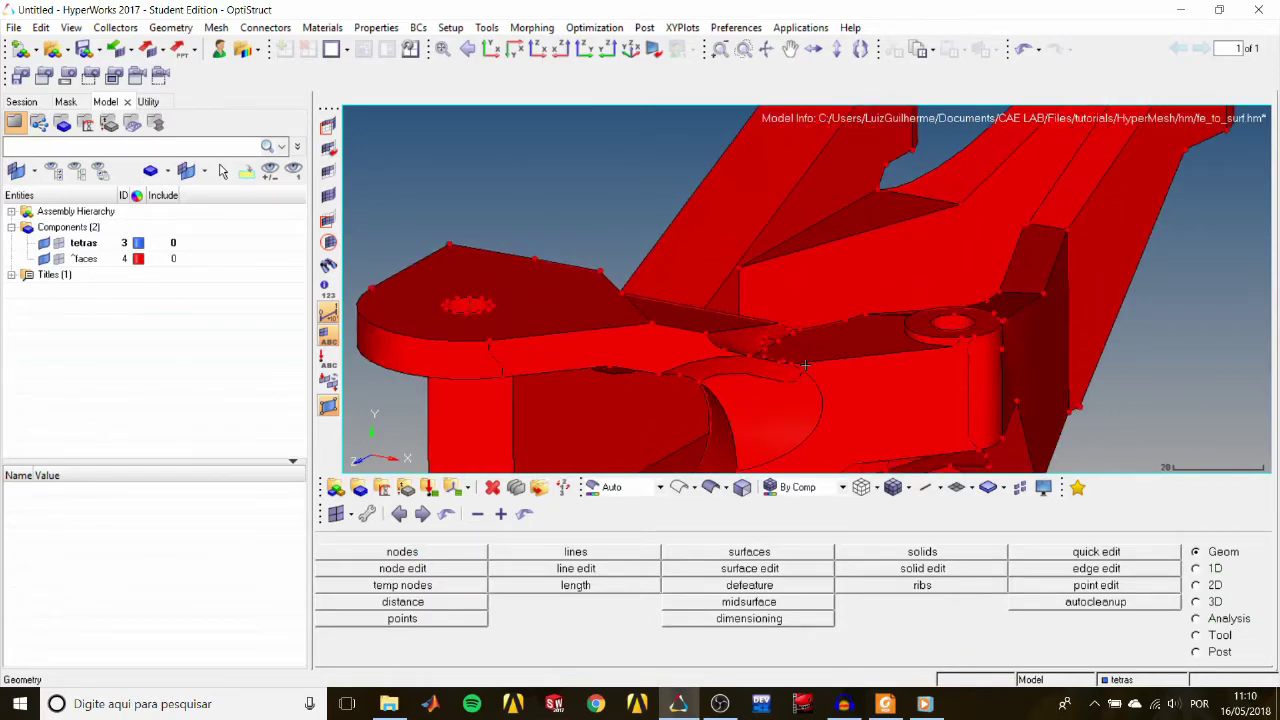
scroll(789, 340, "up", 2)
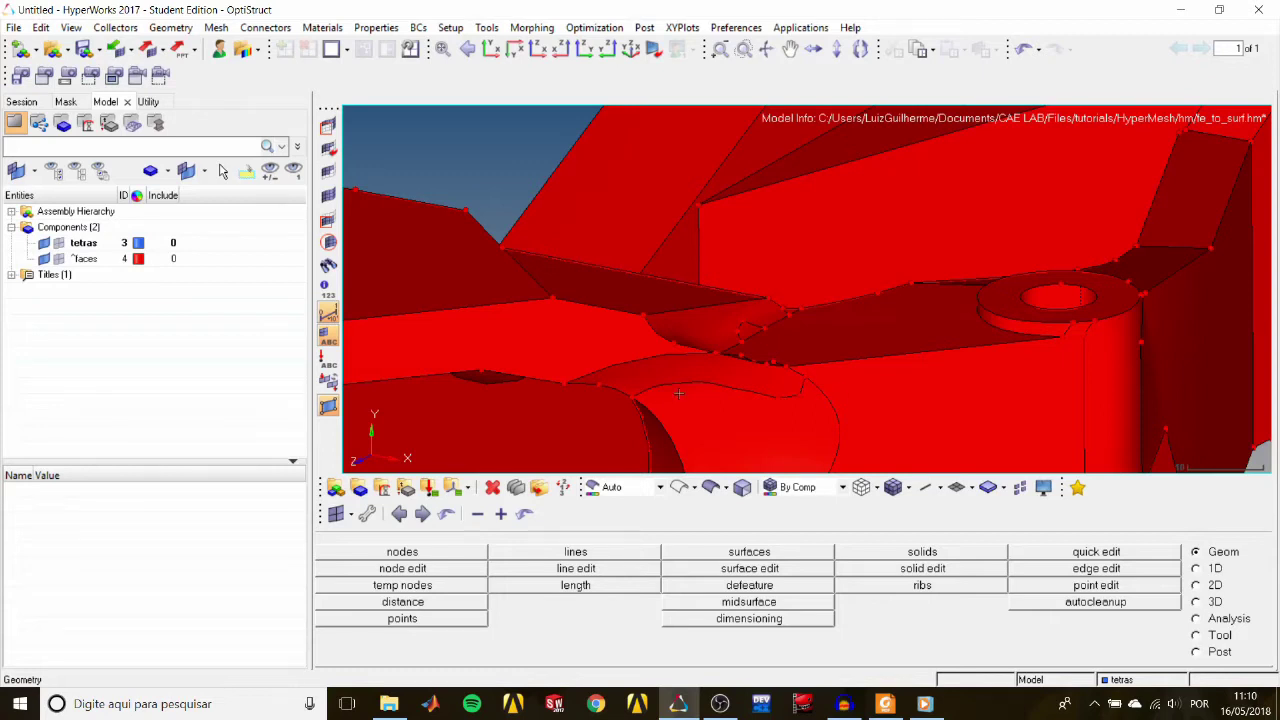
Step: Delete all surfaces without their associated elements and show the ^faces elements again
left_click(492, 487)
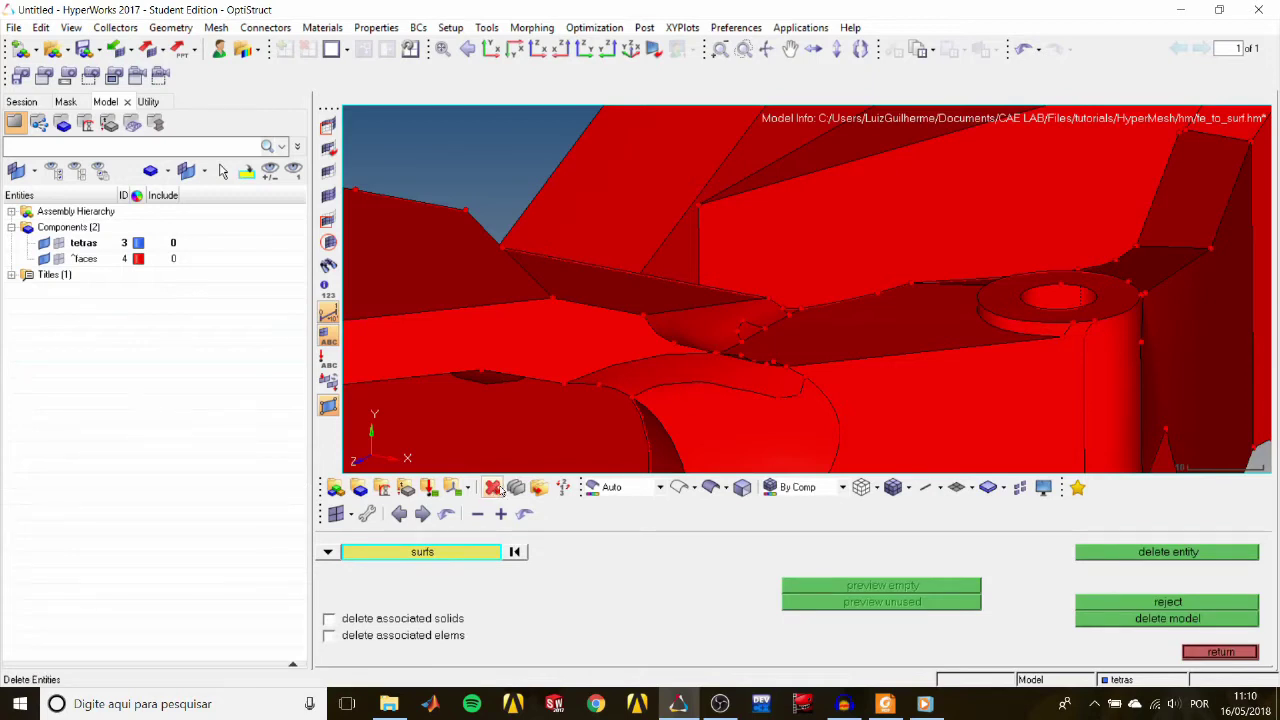
left_click(382, 552)
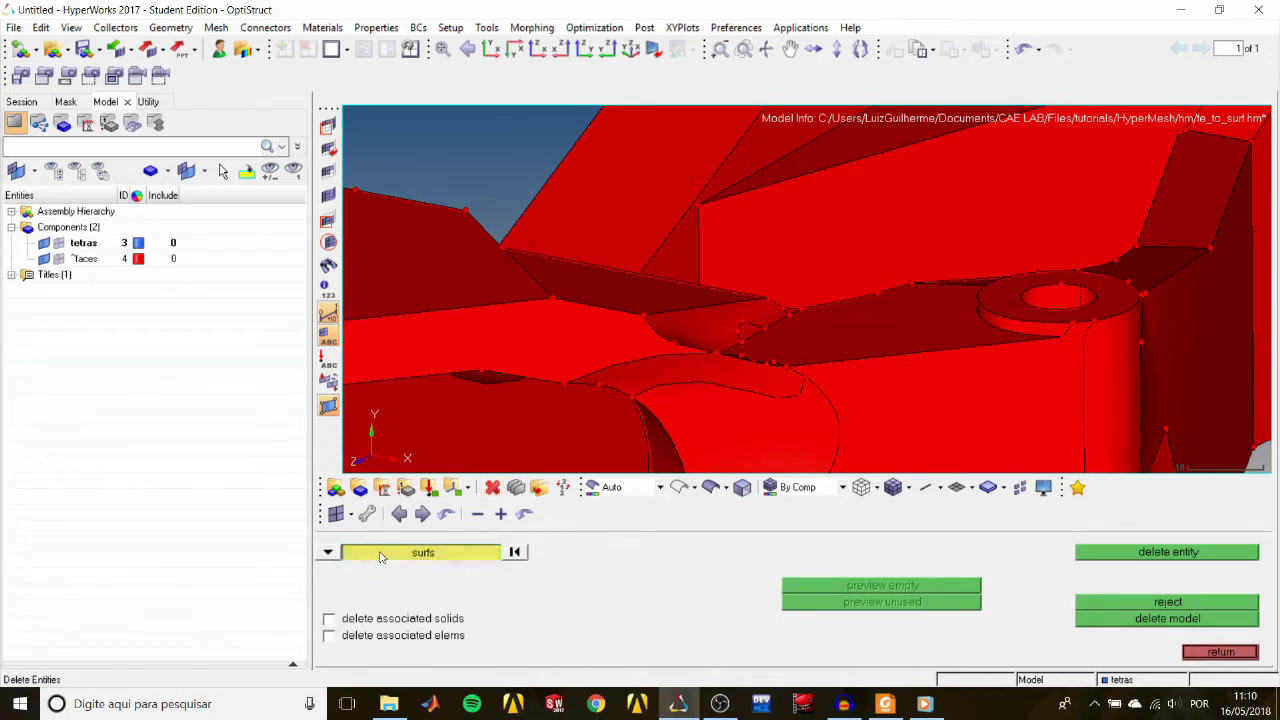
left_click(430, 602)
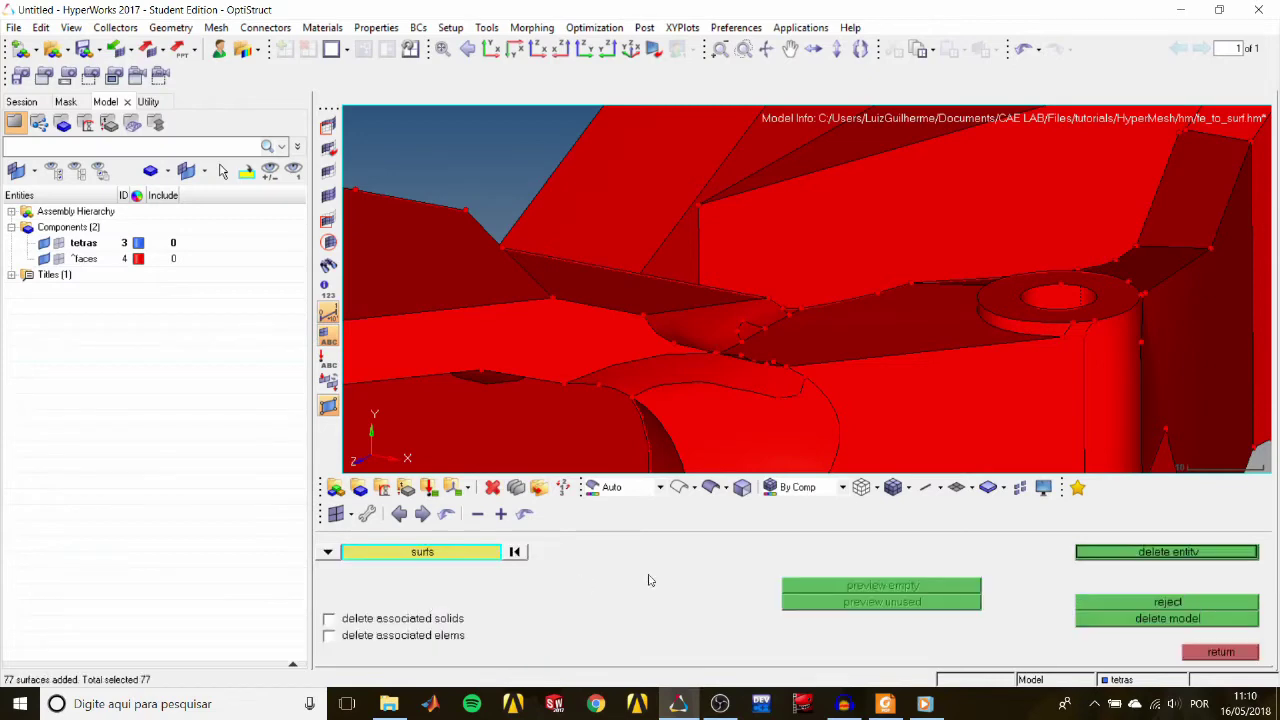
left_click(1135, 553)
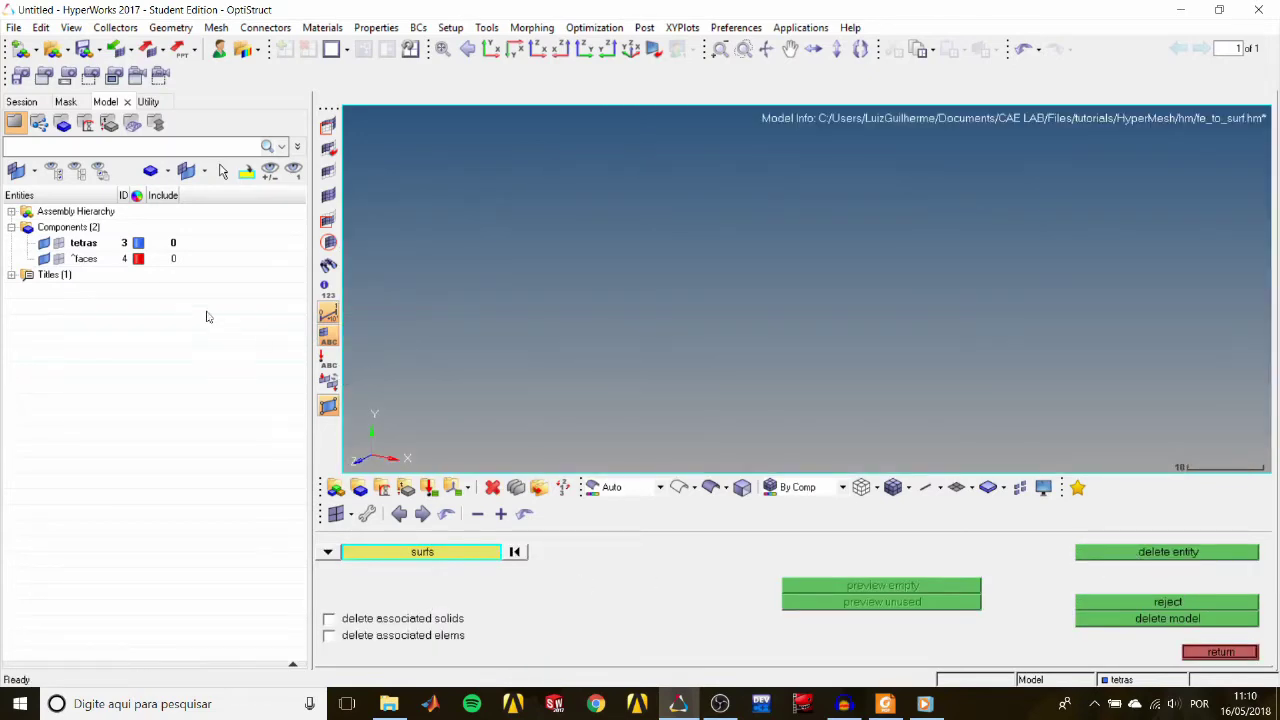
left_click(59, 259)
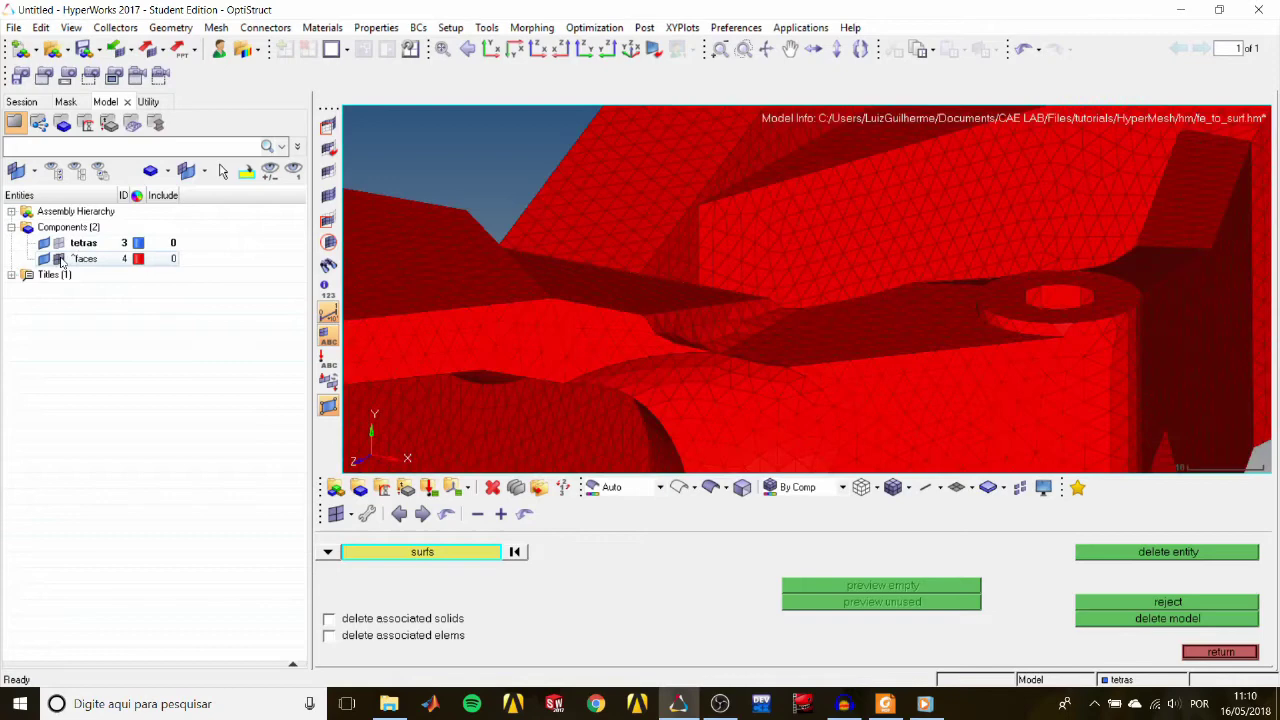
Step: Generate features as plot elements from all displayed elements, using the advanced method with a 30° feature angle
left_click(1190, 652)
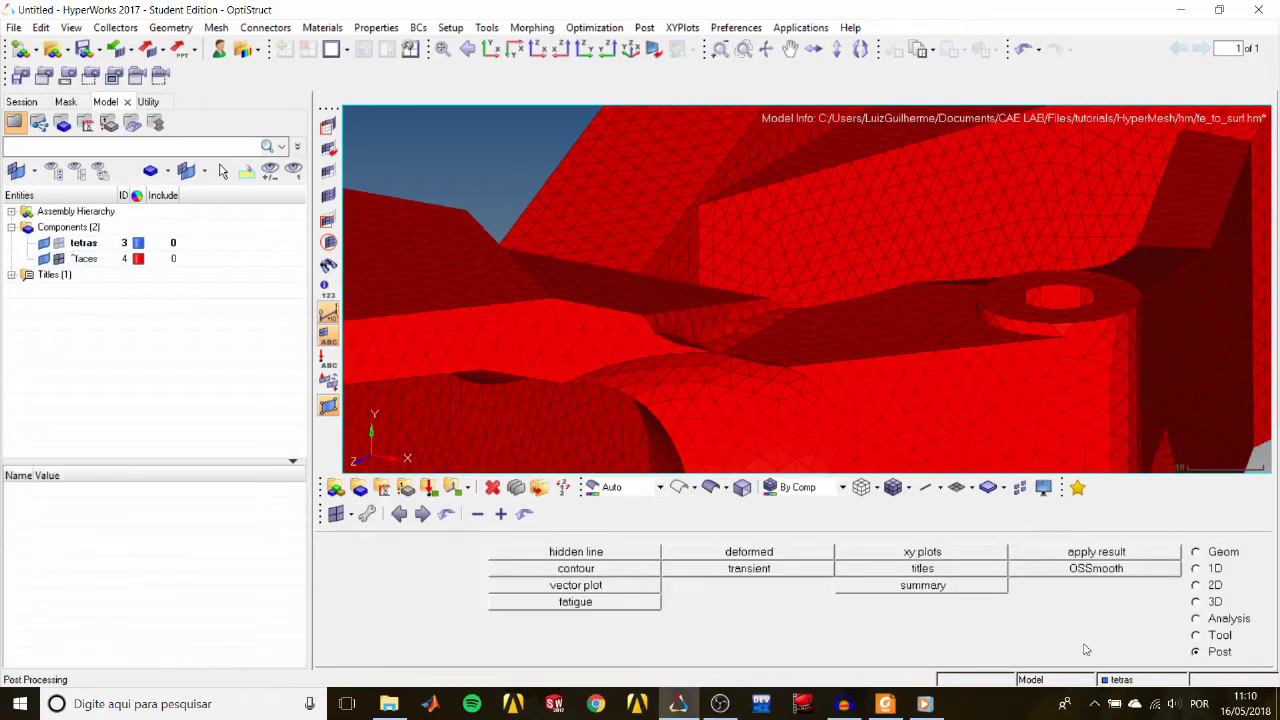
left_click(1196, 637)
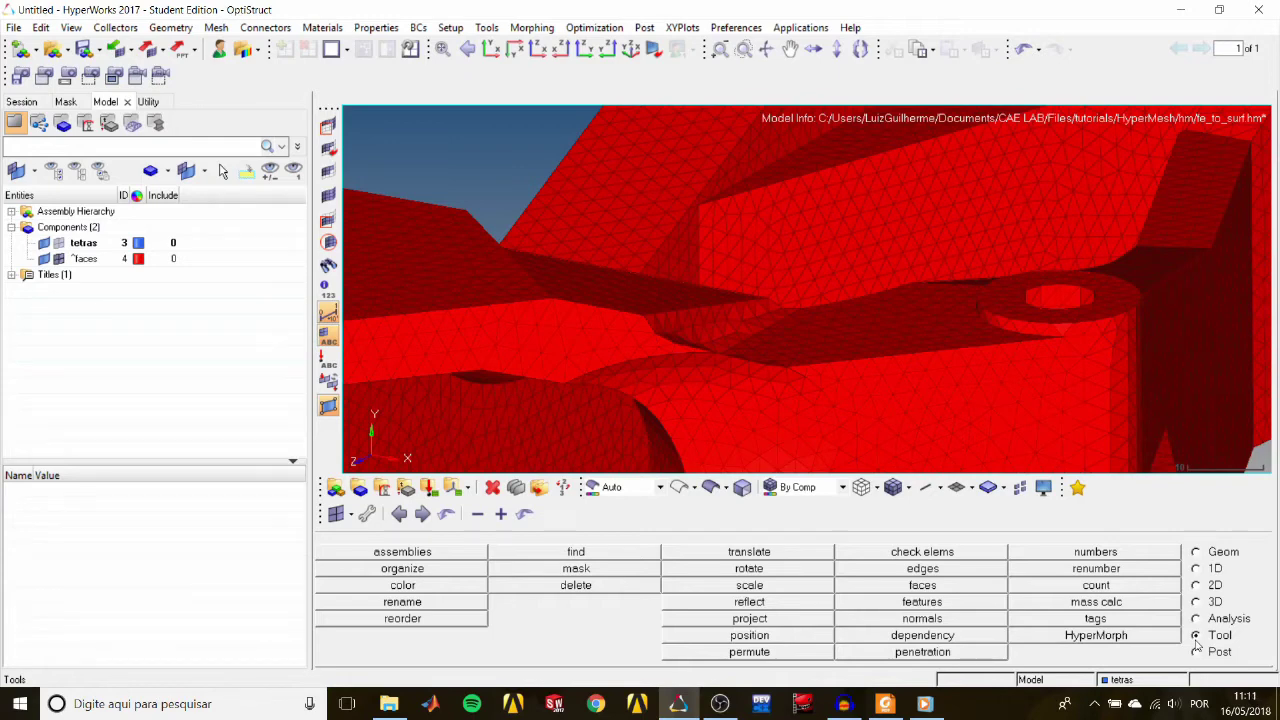
left_click(948, 607)
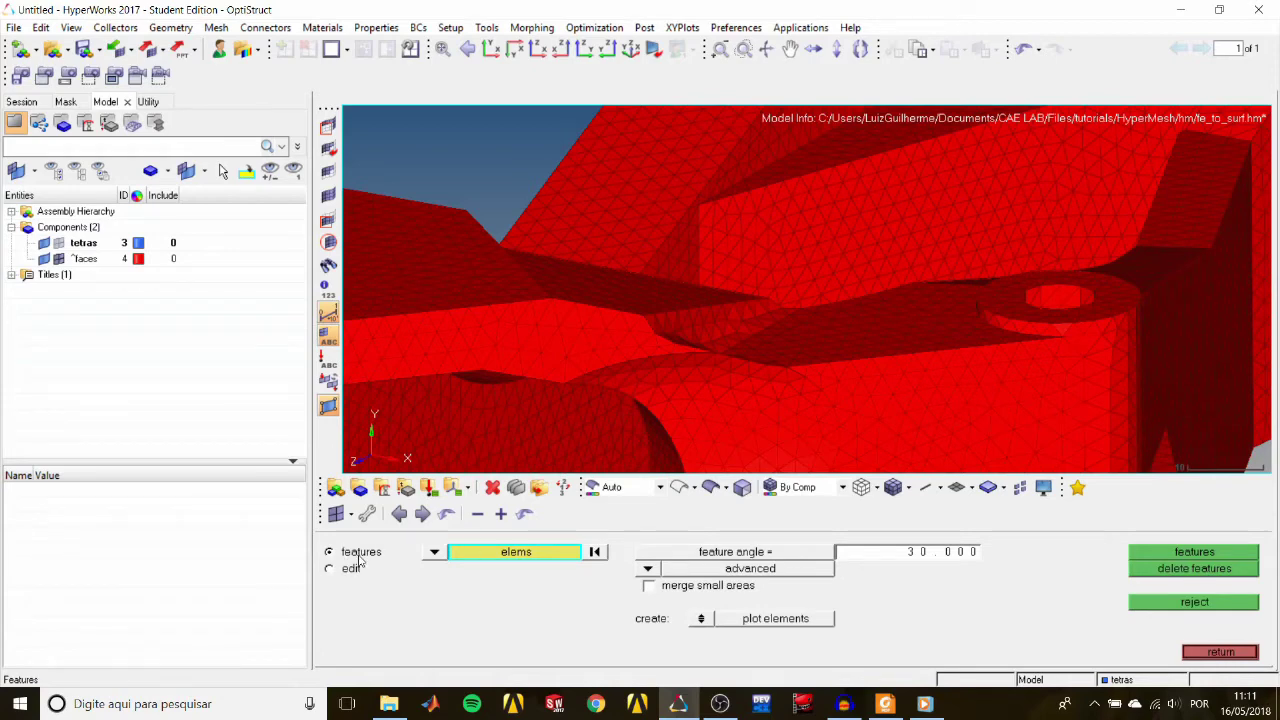
left_click(478, 558)
left_click(460, 594)
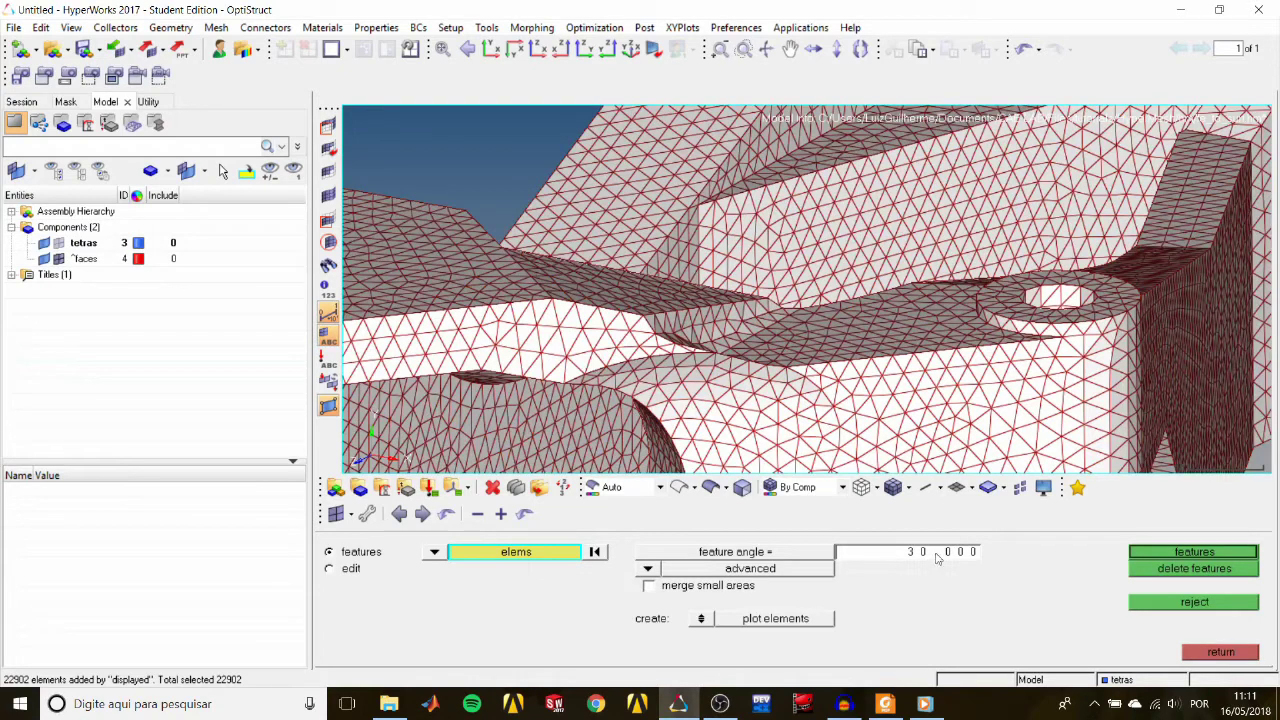
left_click(648, 569)
left_click(652, 586)
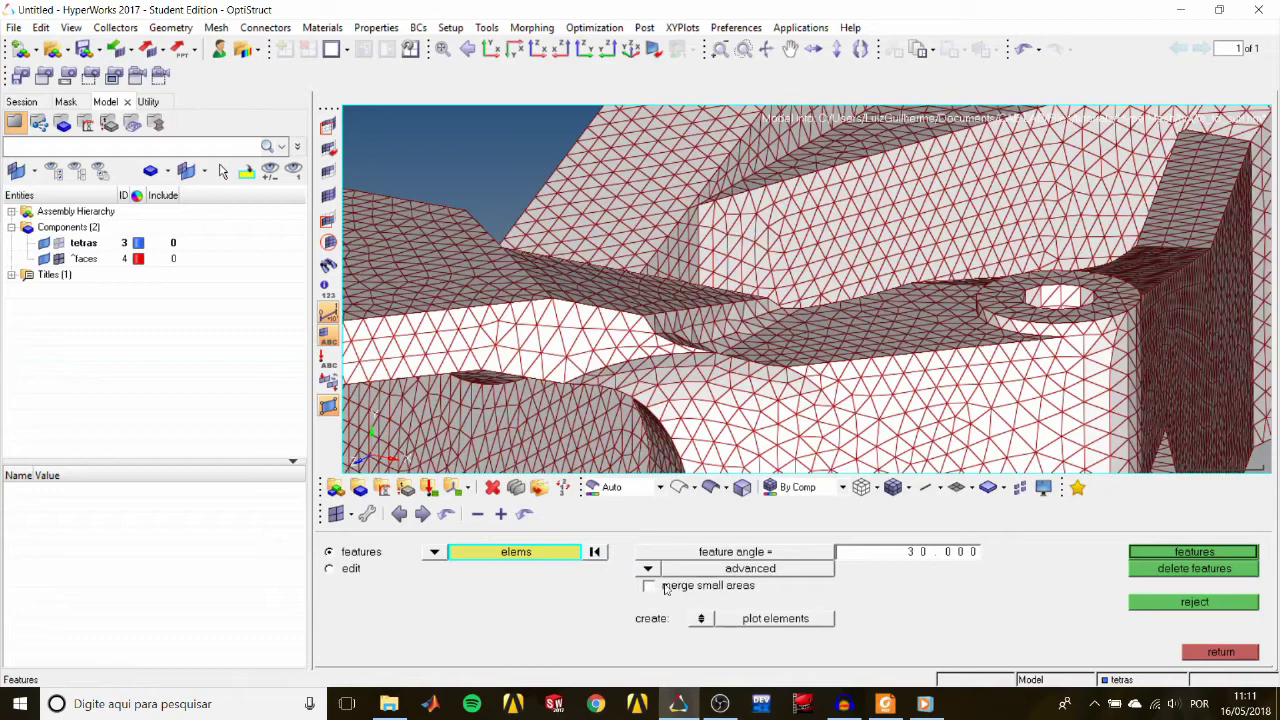
left_click(1177, 556)
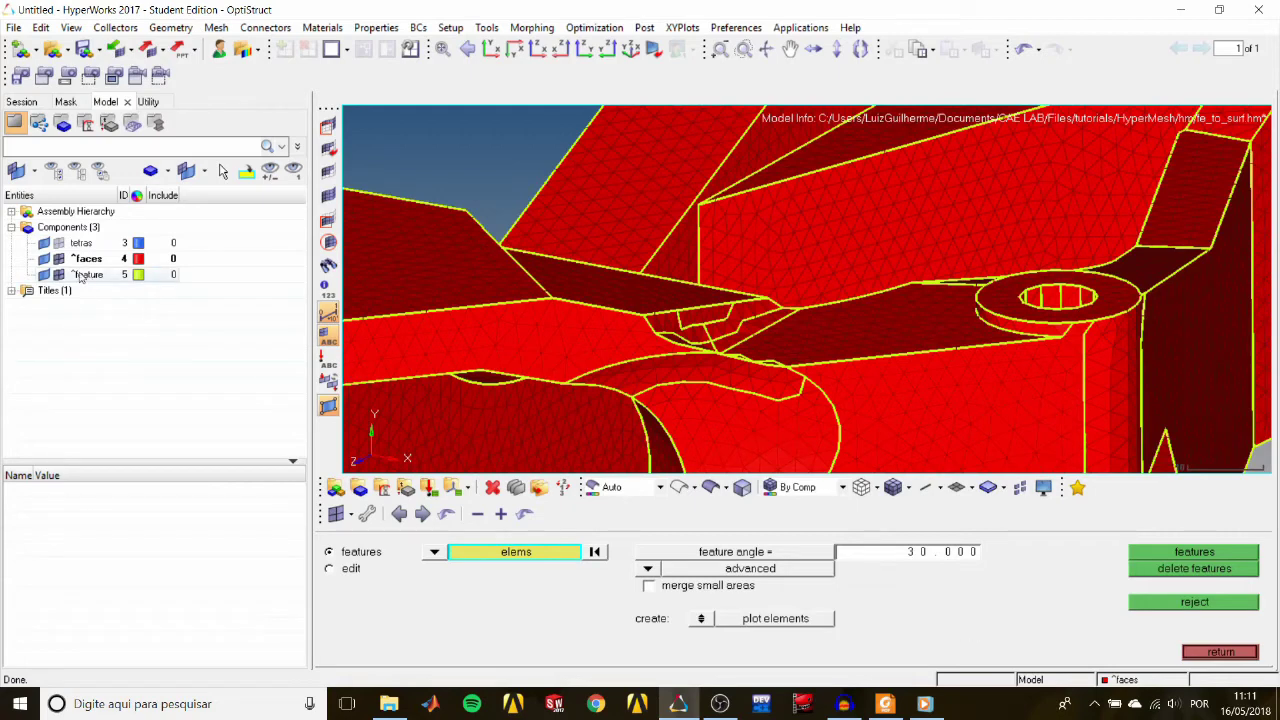
Step: Switch to feature editing, hide the ^faces elements temporarily, and remove the unwanted feature lines crossing the bracket's central fillet and small adjoining patches
scroll(681, 369, "up", 2)
scroll(681, 369, "up", 1)
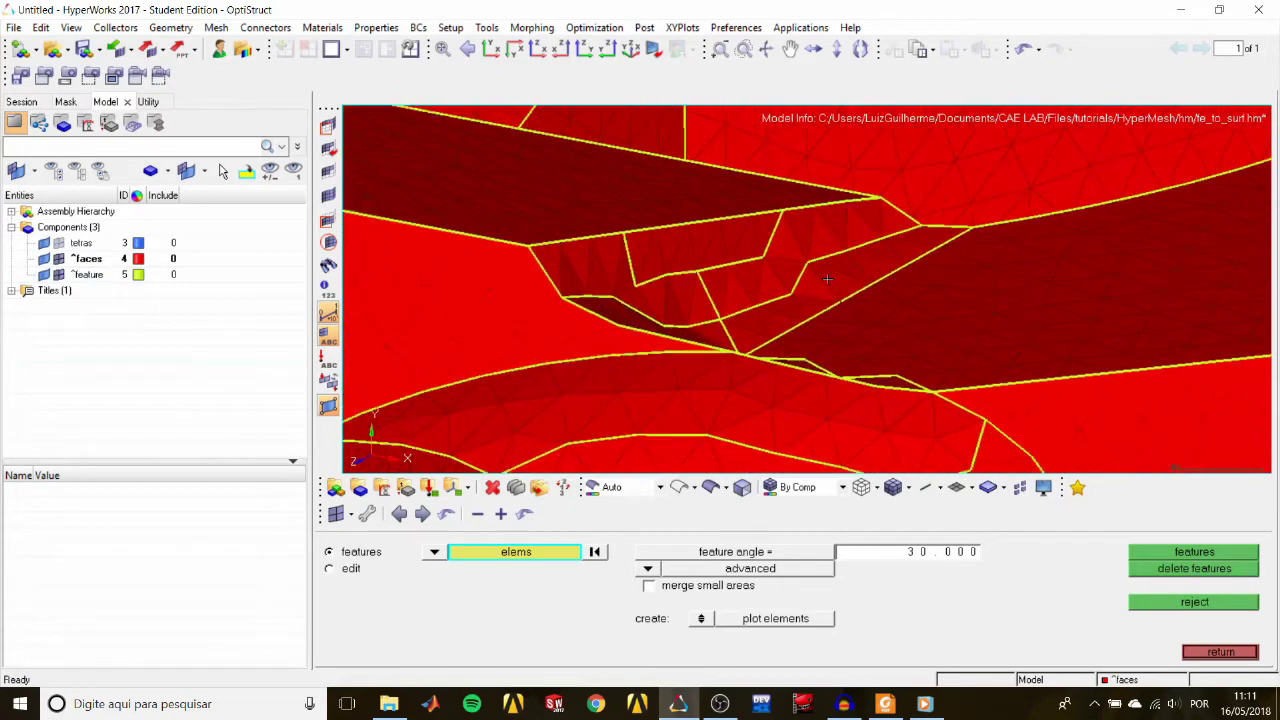
scroll(775, 297, "up", 1)
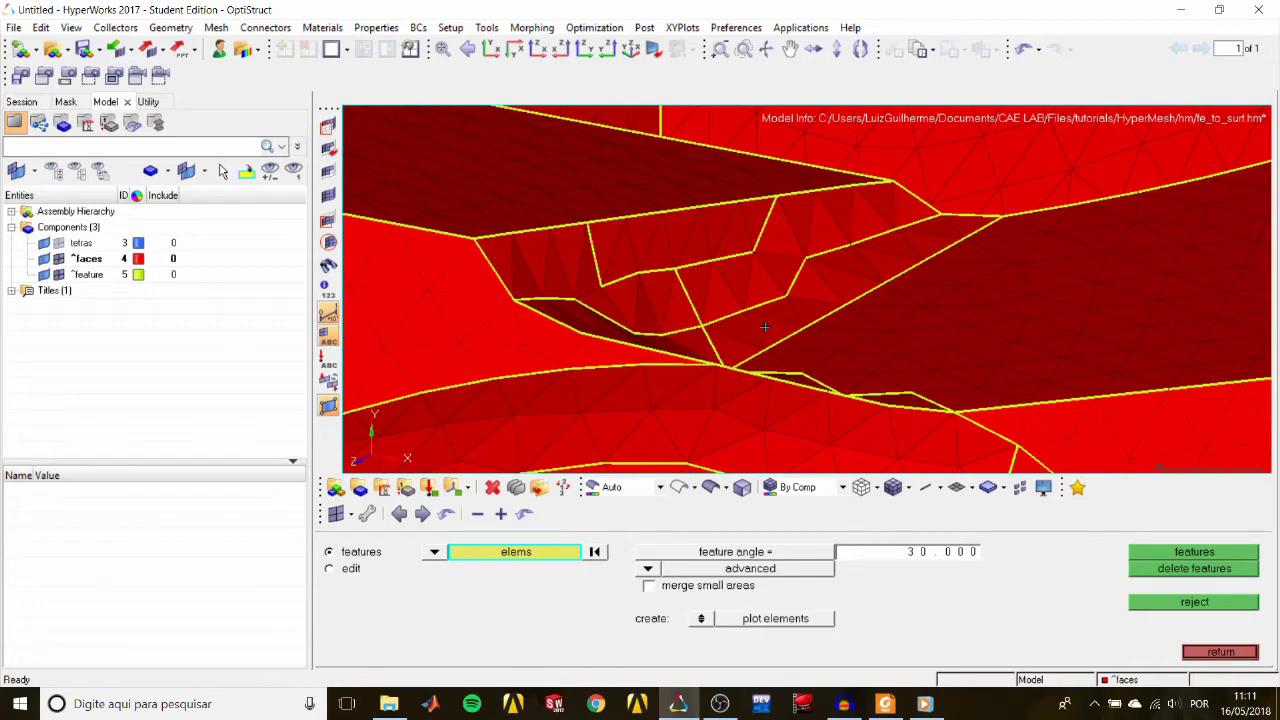
left_click(330, 569)
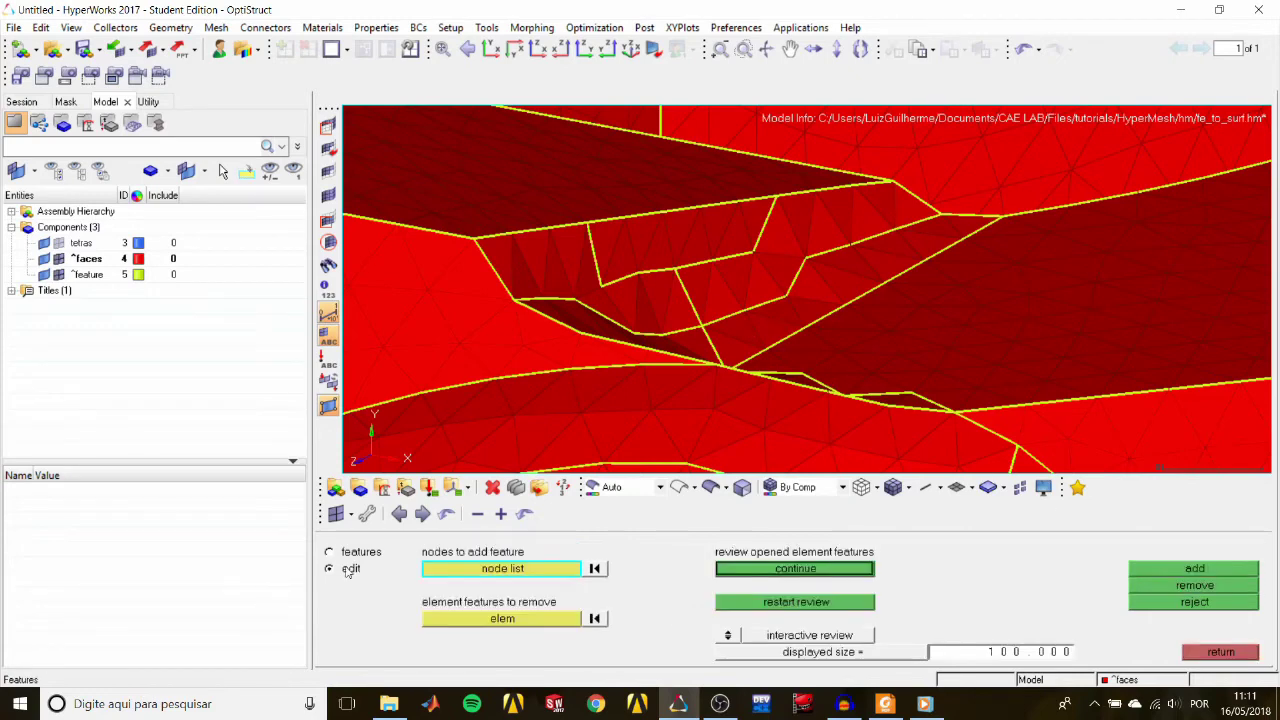
left_click(520, 621)
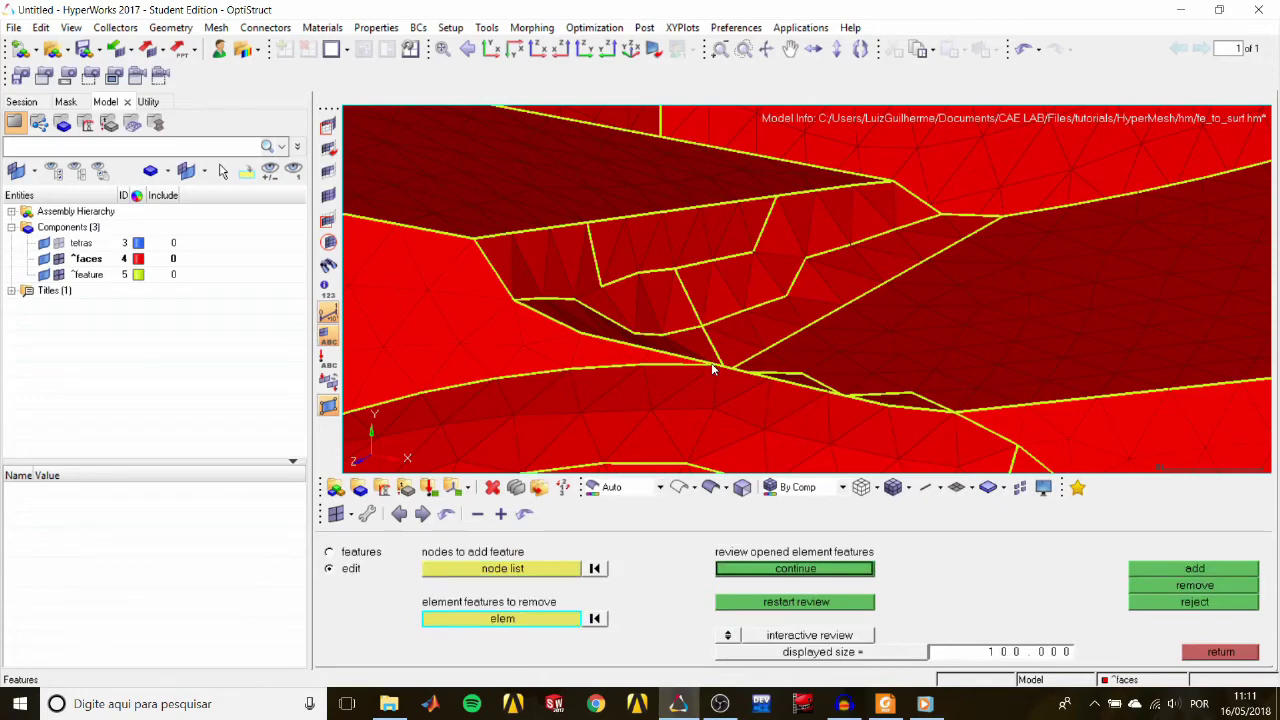
scroll(712, 364, "down", 2, "ctrl")
left_click_drag(712, 364, 813, 341, "ctrl")
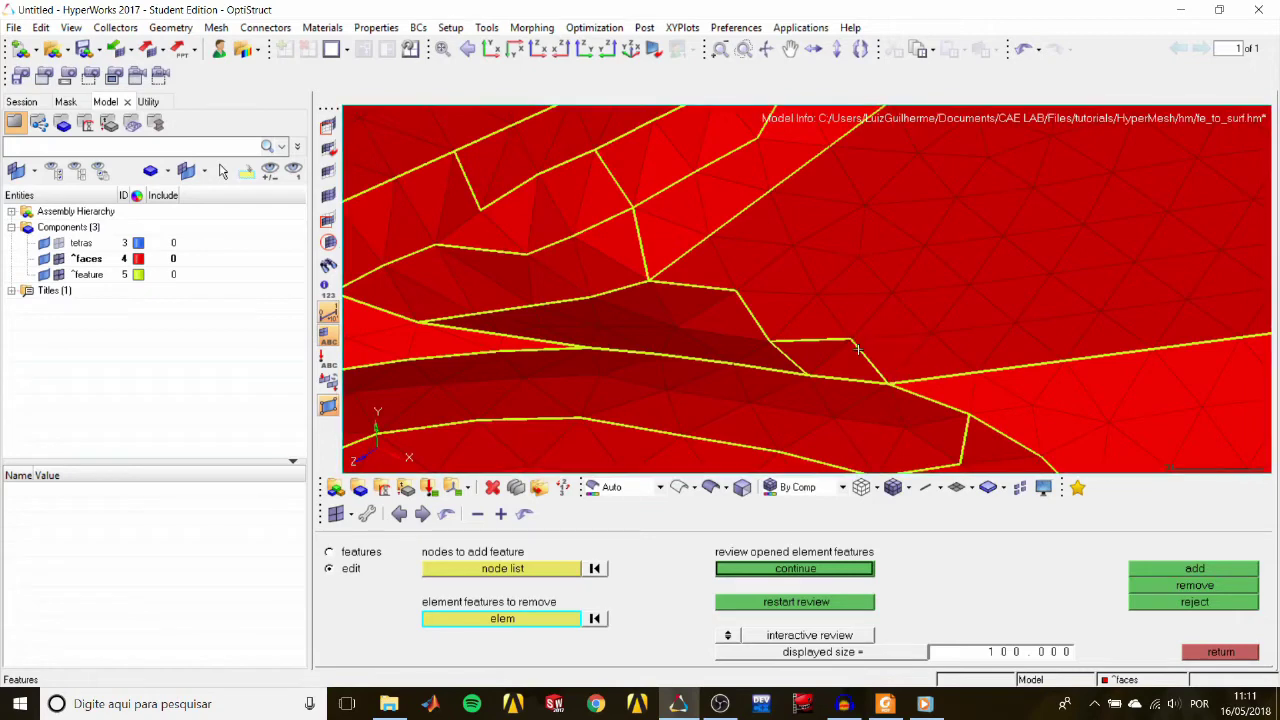
left_click(59, 259)
left_click(855, 342)
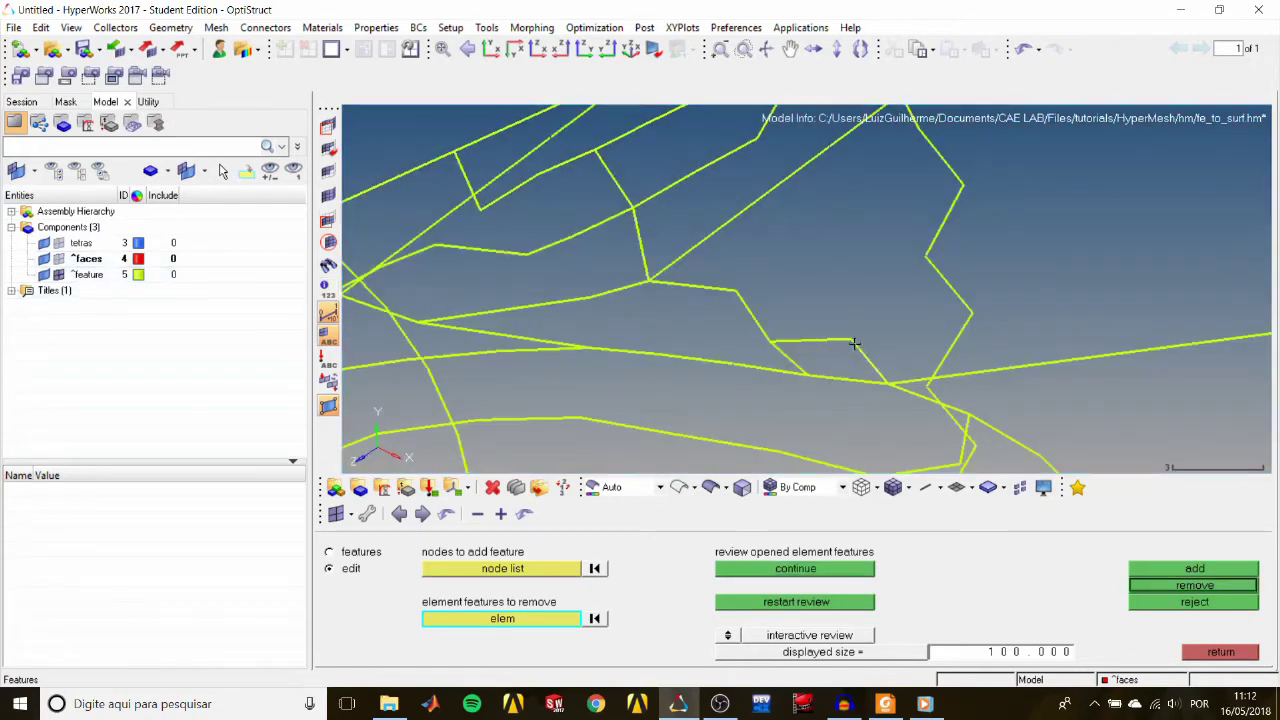
left_click(758, 325)
left_click(641, 246)
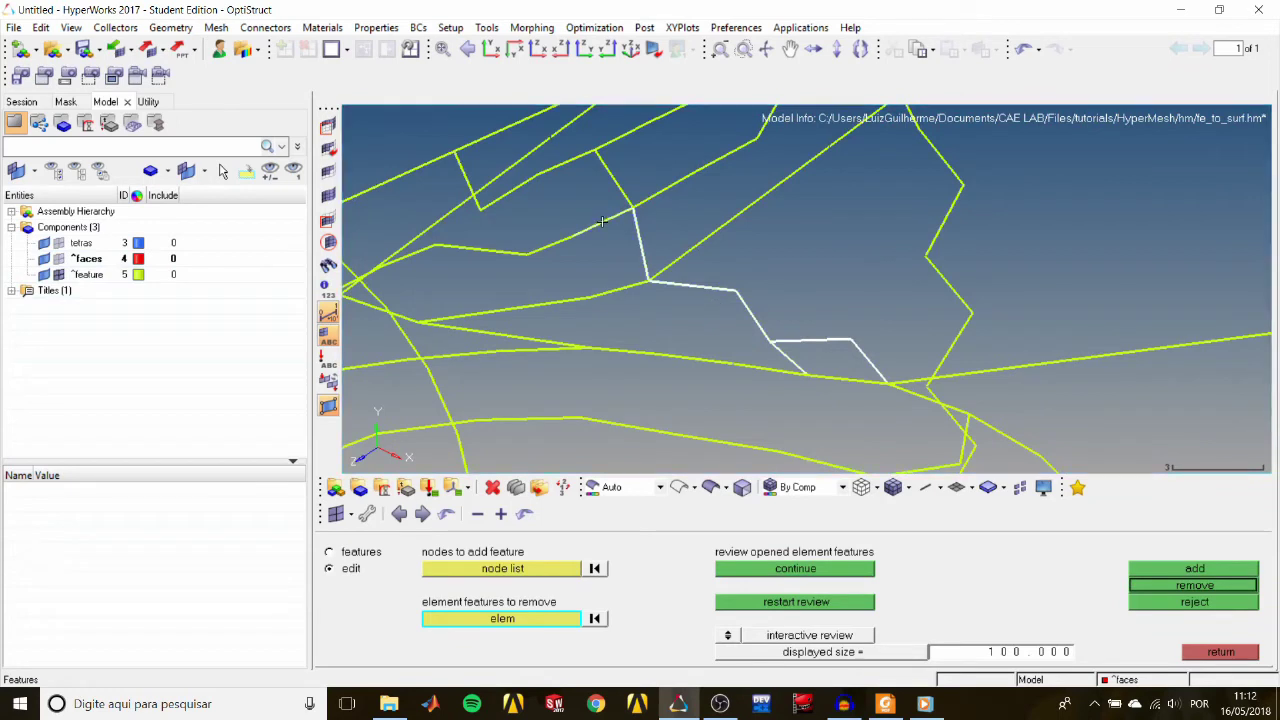
left_click(613, 218)
left_click(646, 201)
left_click(562, 169)
right_click_drag(599, 155, 572, 230, "ctrl")
left_click(1176, 586)
scroll(770, 349, "down", 2)
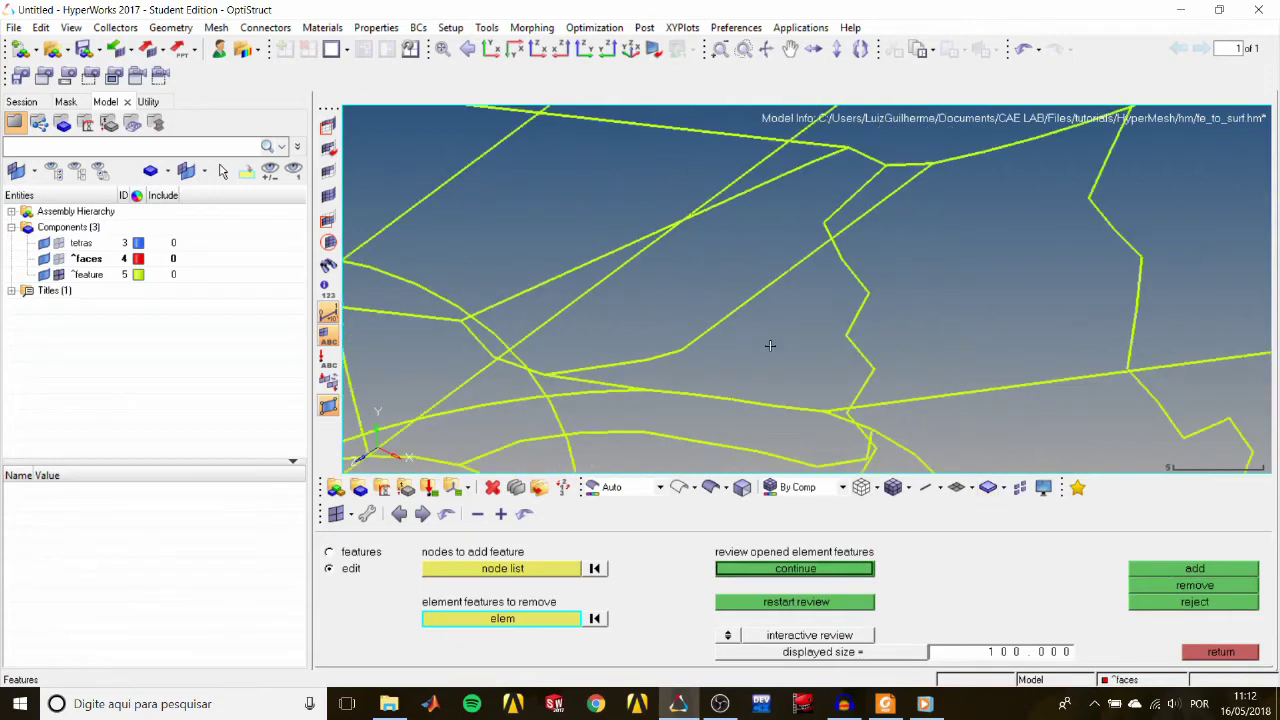
left_click(58, 258)
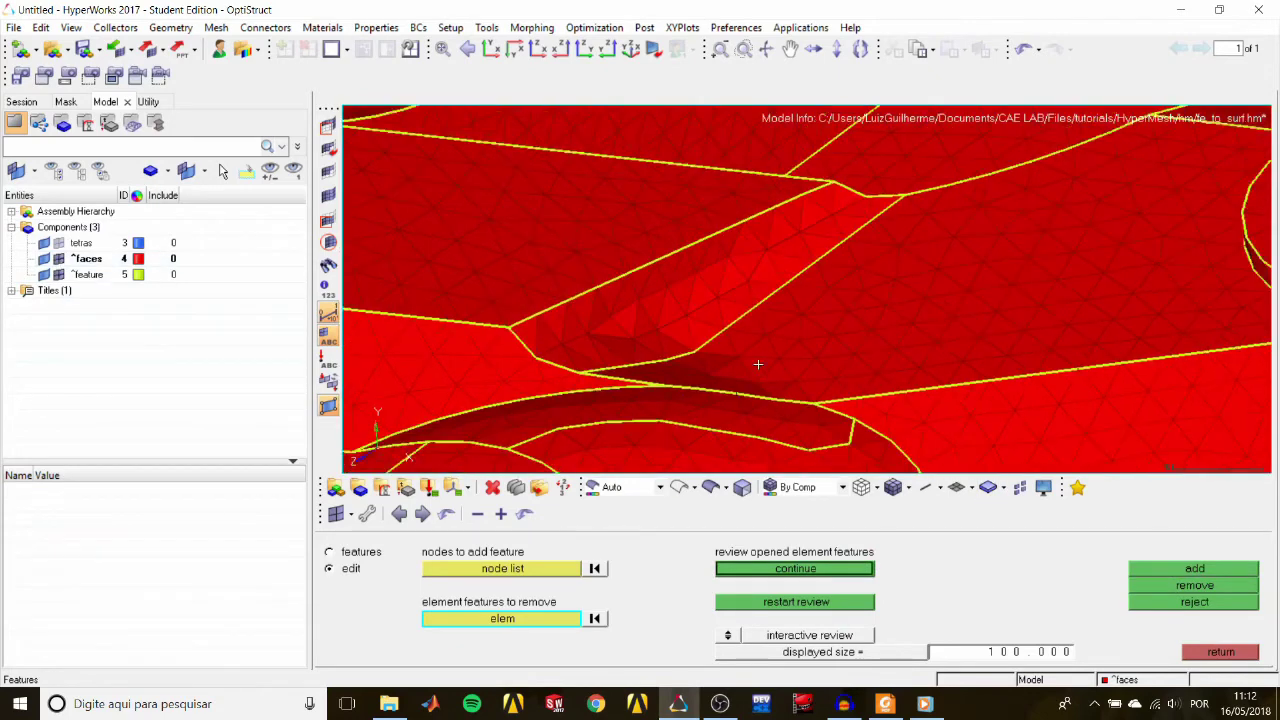
Step: Add a feature line across the side wall, from the corner node below the fillet to a node on the fillet's sloping edge
left_click_drag(727, 413, 704, 320, "ctrl")
scroll(720, 350, "up", 4)
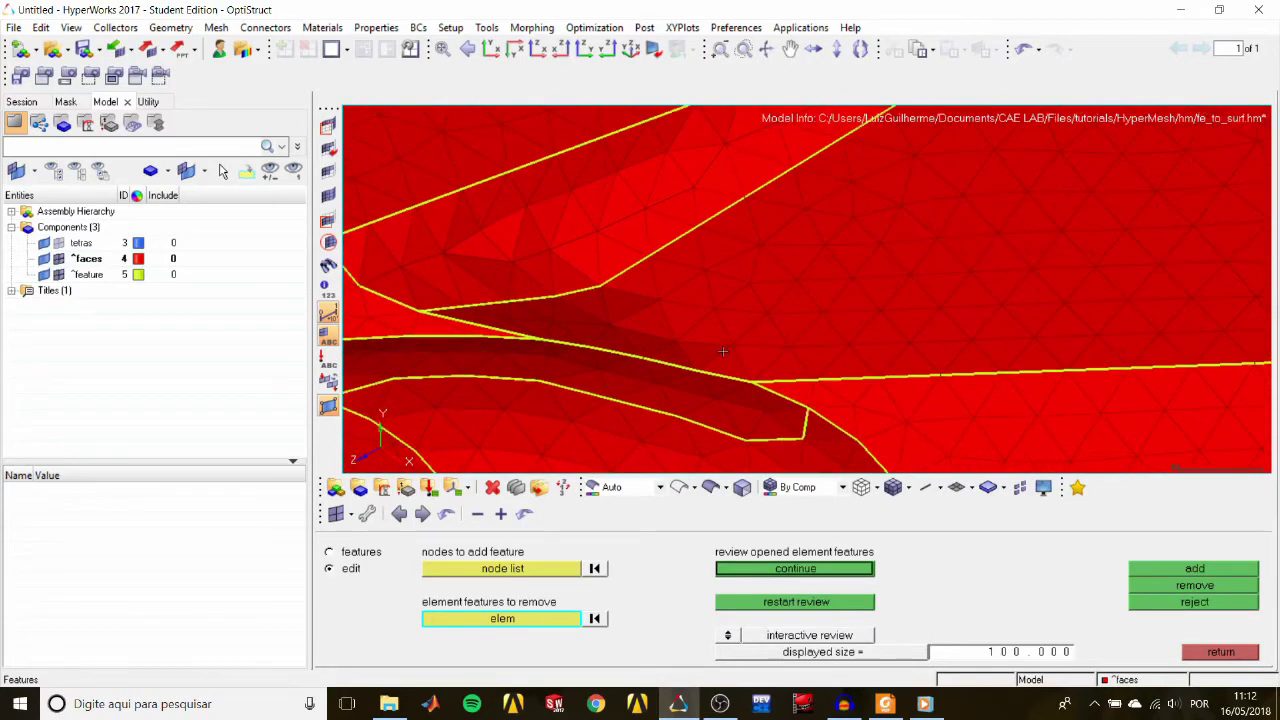
left_click_drag(763, 374, 752, 370, "ctrl")
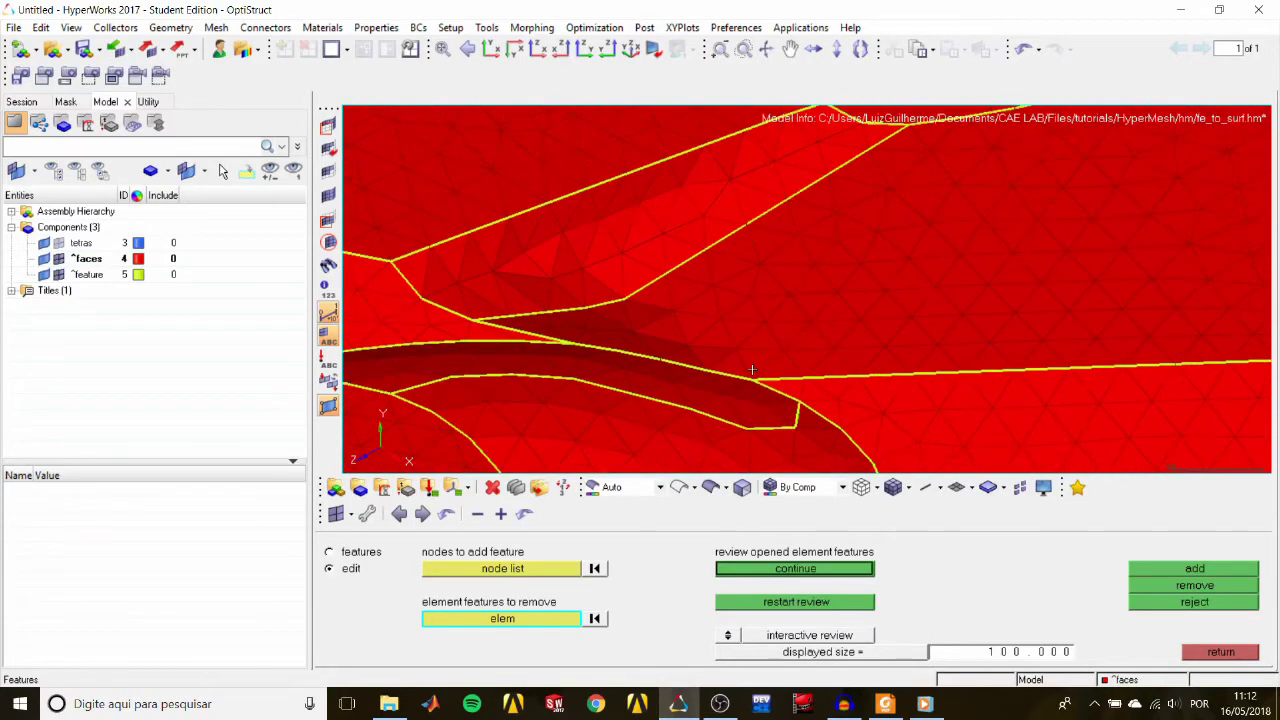
left_click(481, 569)
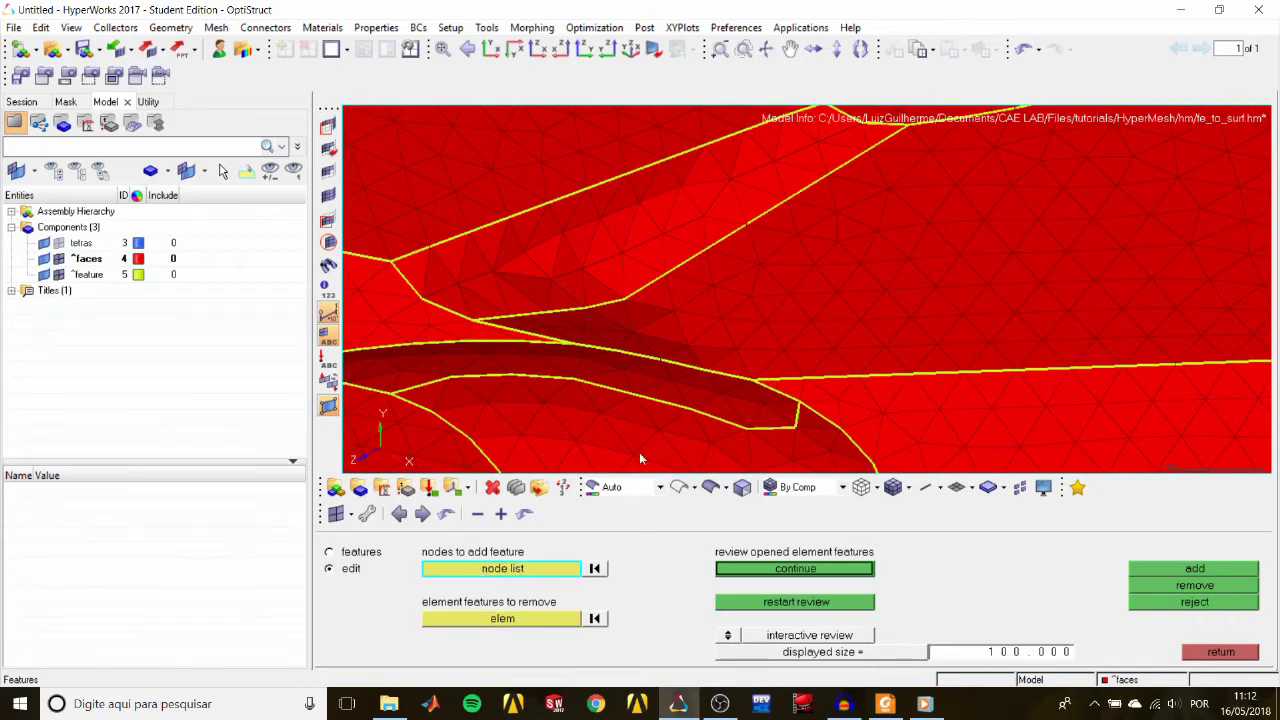
scroll(736, 364, "up", 2)
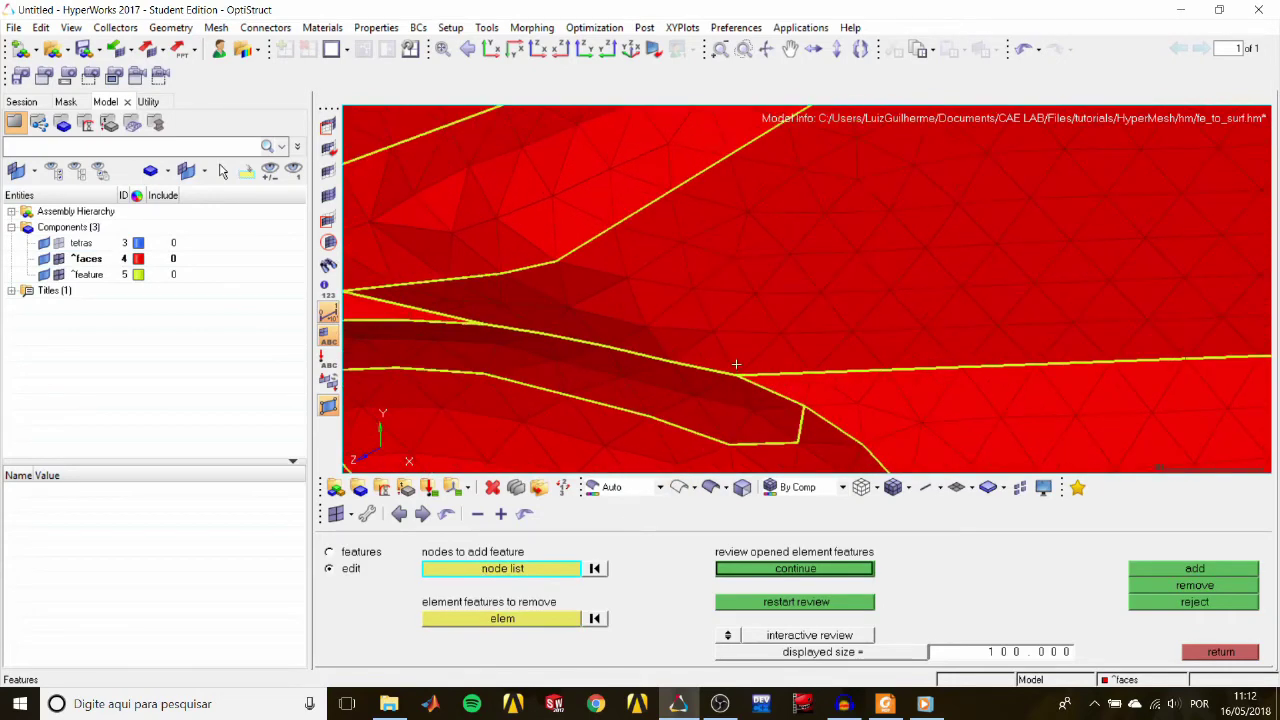
left_click(735, 373)
left_click_drag(756, 285, 731, 249, "ctrl")
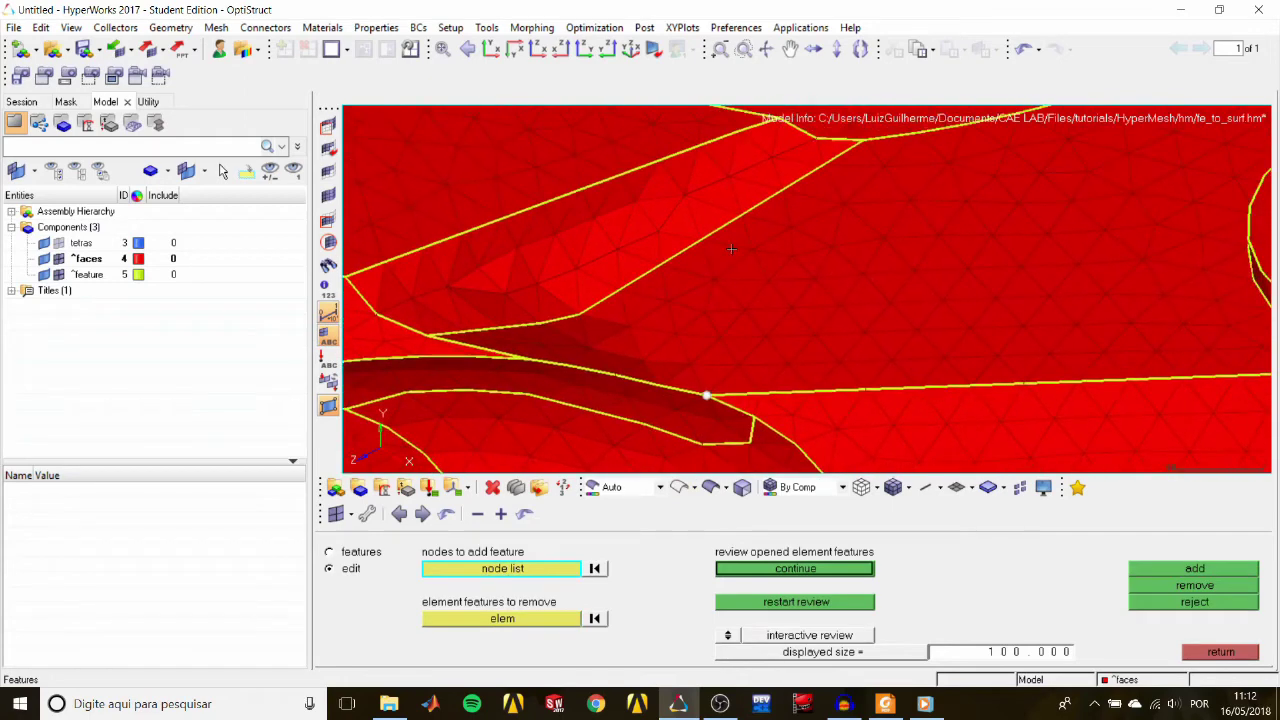
left_click(701, 241)
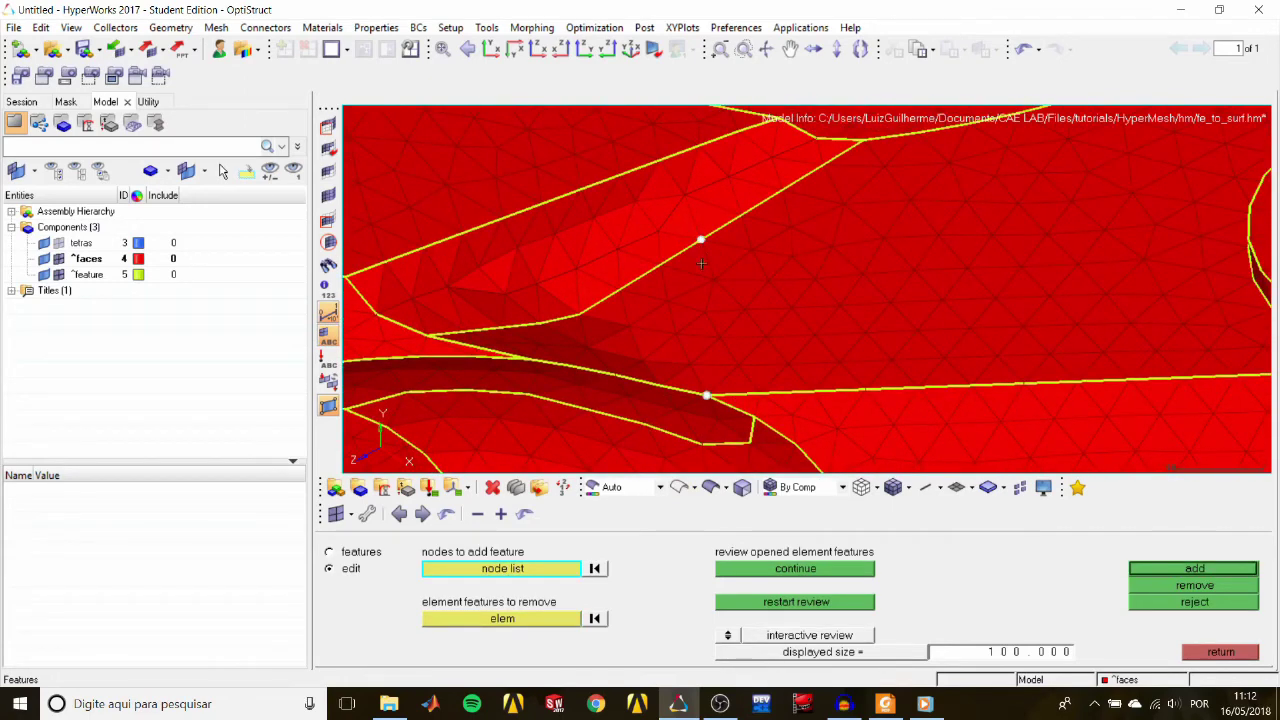
left_click(1192, 569)
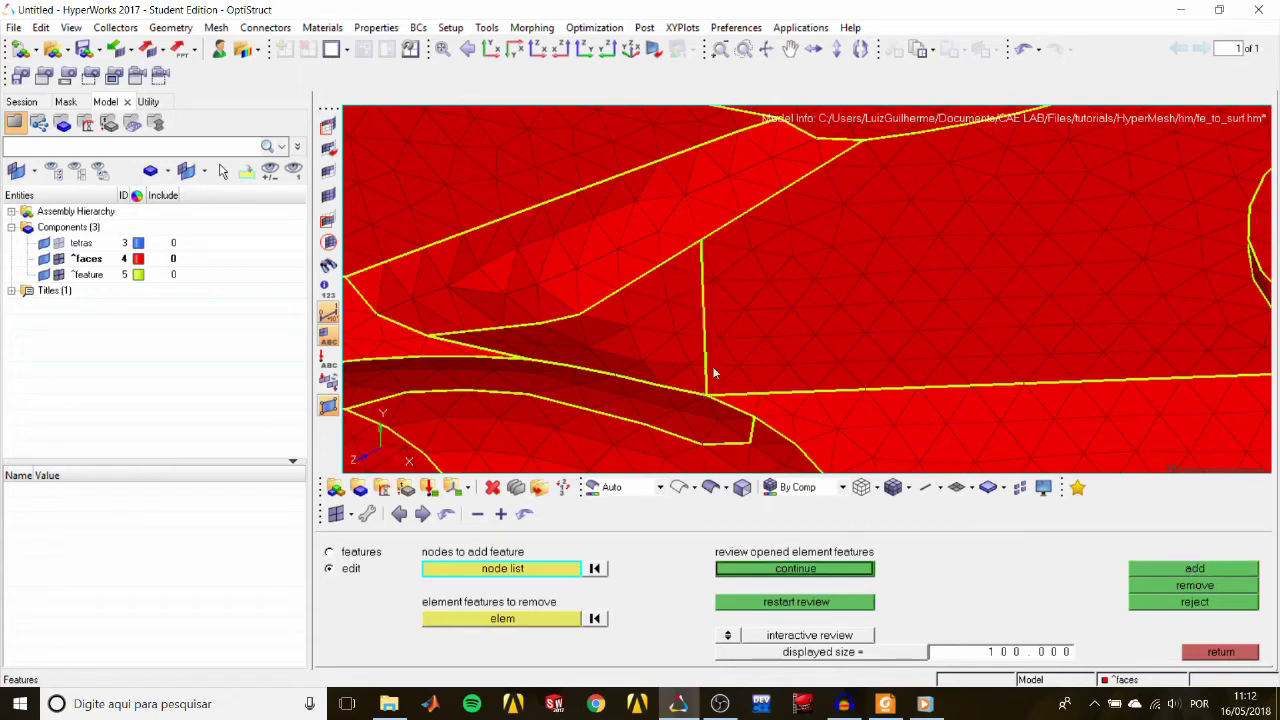
Step: Remove the nearly straight feature line crossing the flat end of the large opening's inner wall
scroll(705, 360, "up", 1)
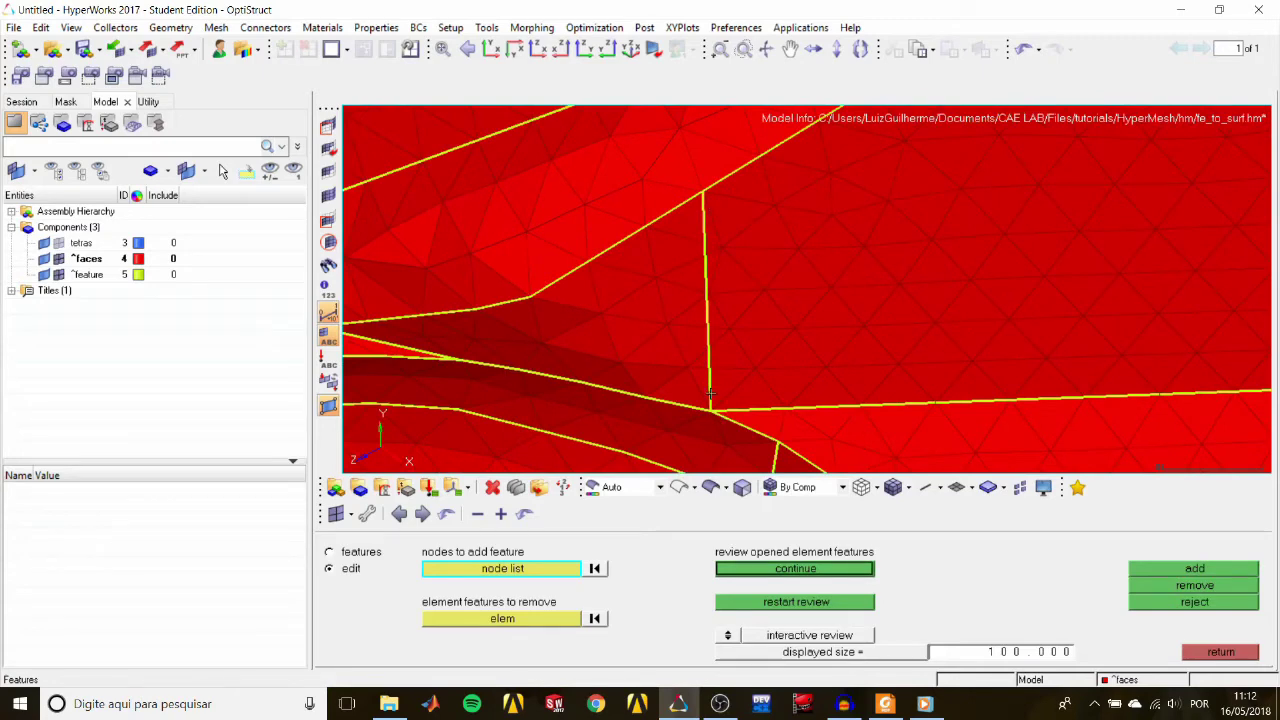
scroll(700, 322, "down", 4)
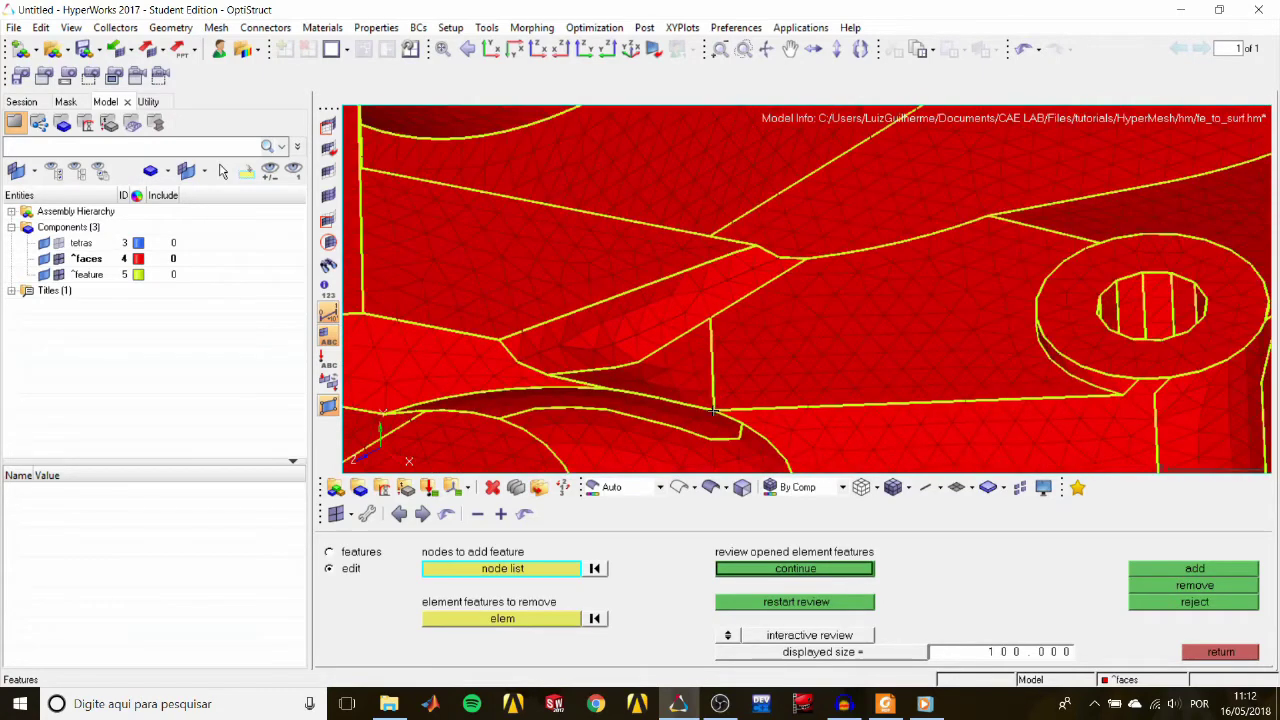
scroll(705, 314, "up", 3)
scroll(705, 312, "up", 1)
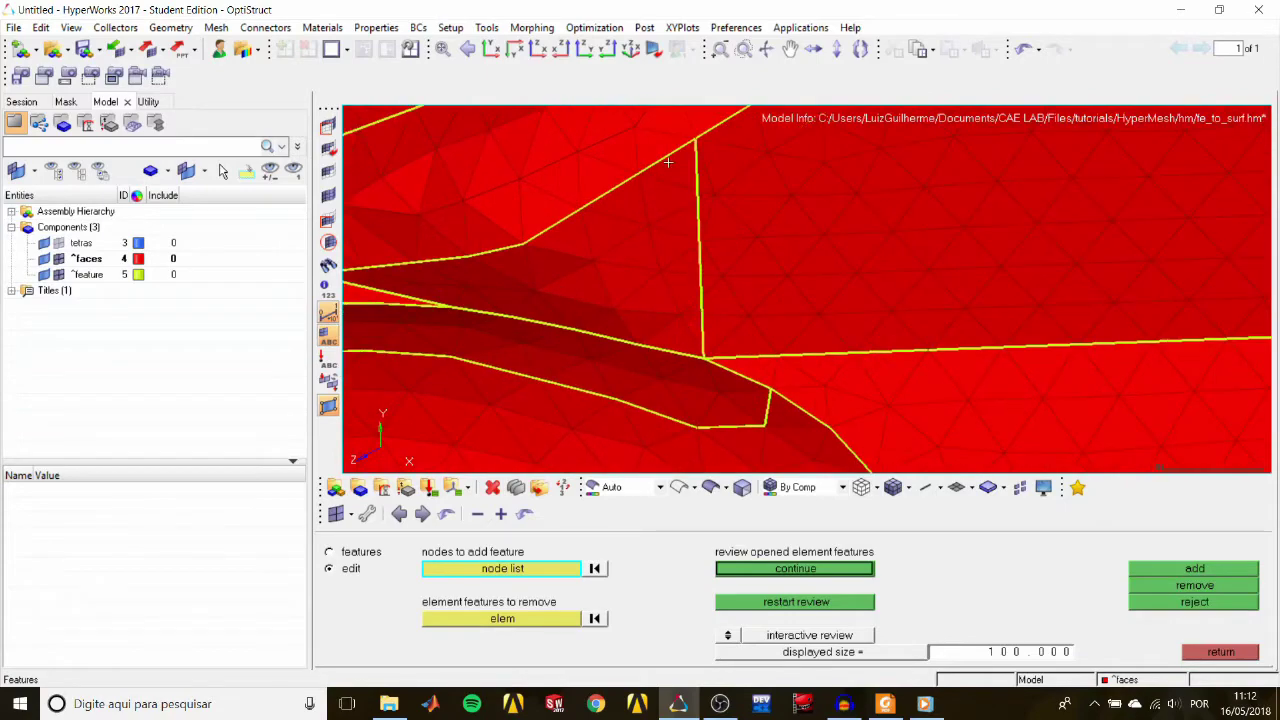
scroll(646, 265, "down", 5)
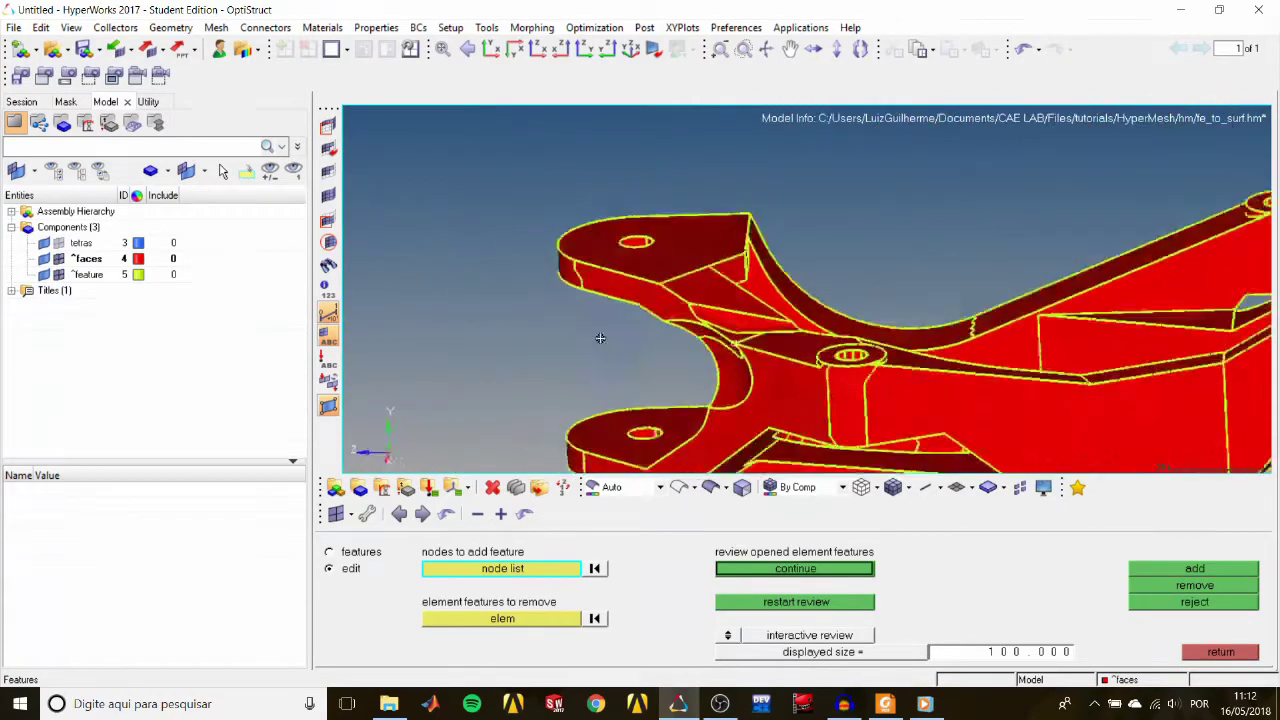
left_click_drag(760, 402, 845, 330, "ctrl")
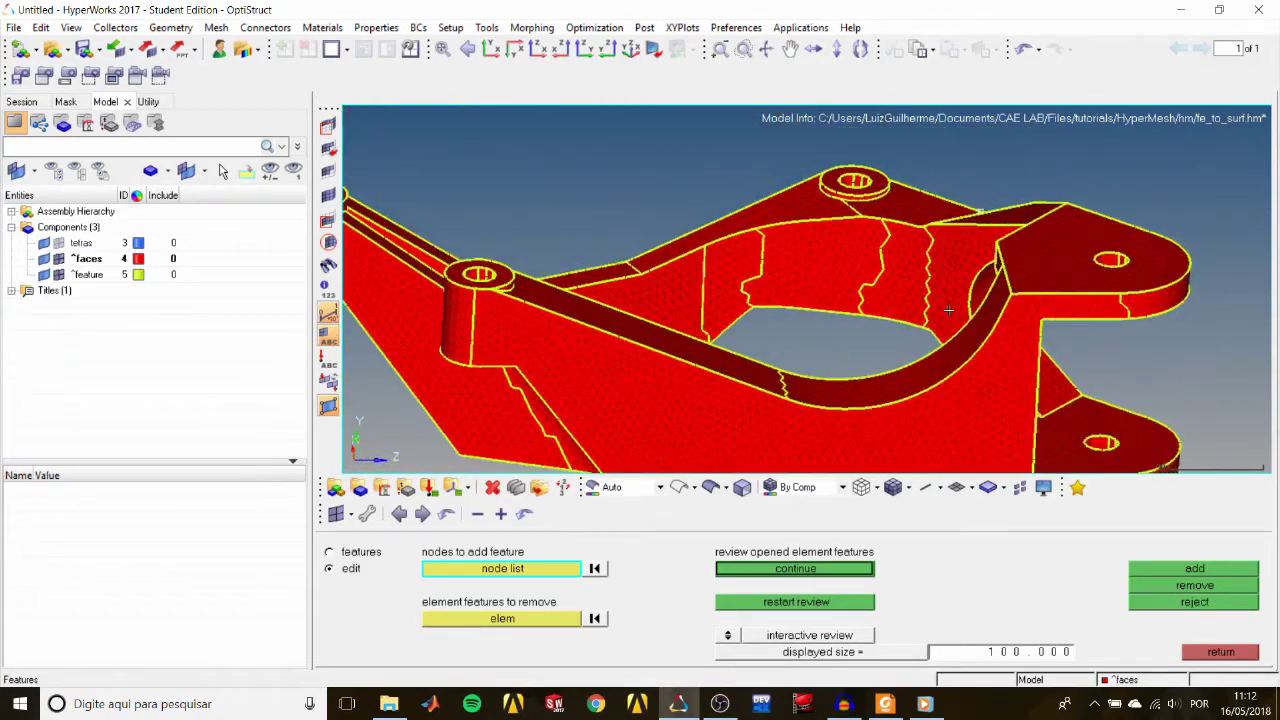
scroll(845, 330, "up", 3)
right_click_drag(845, 323, 829, 368, "ctrl")
scroll(849, 354, "up", 2, "ctrl")
scroll(847, 352, "down", 1, "ctrl")
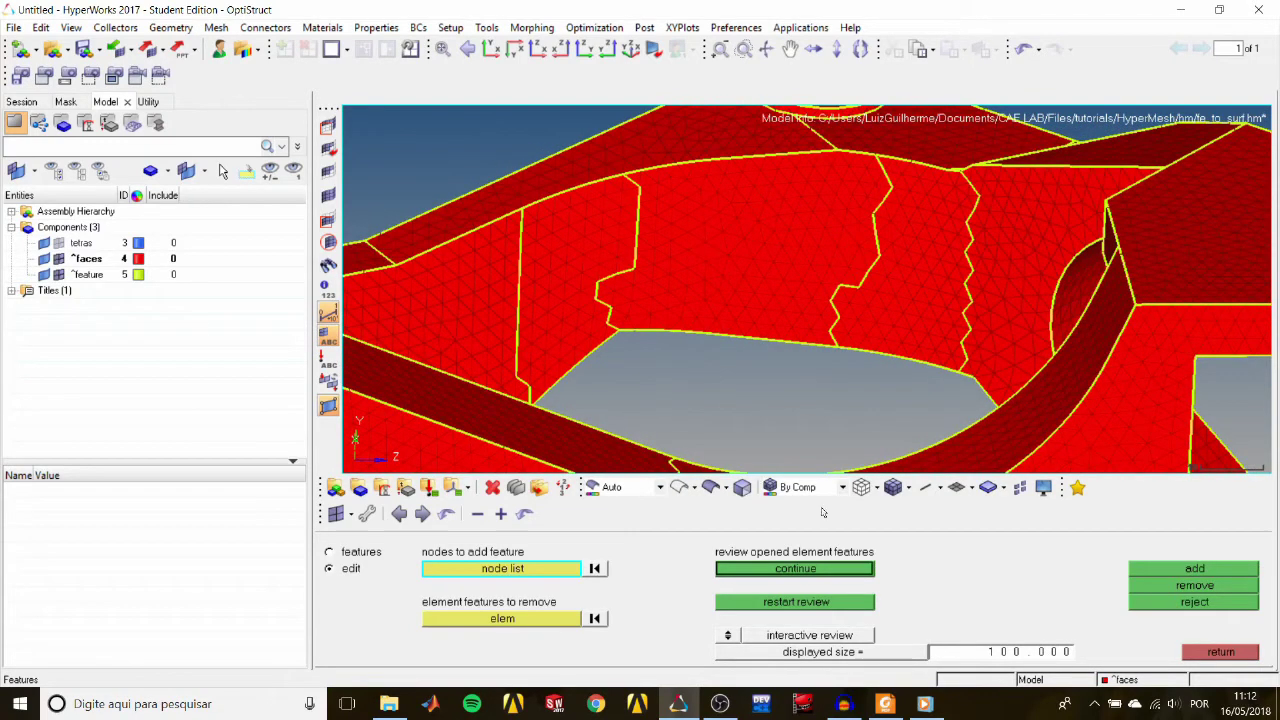
left_click(521, 616)
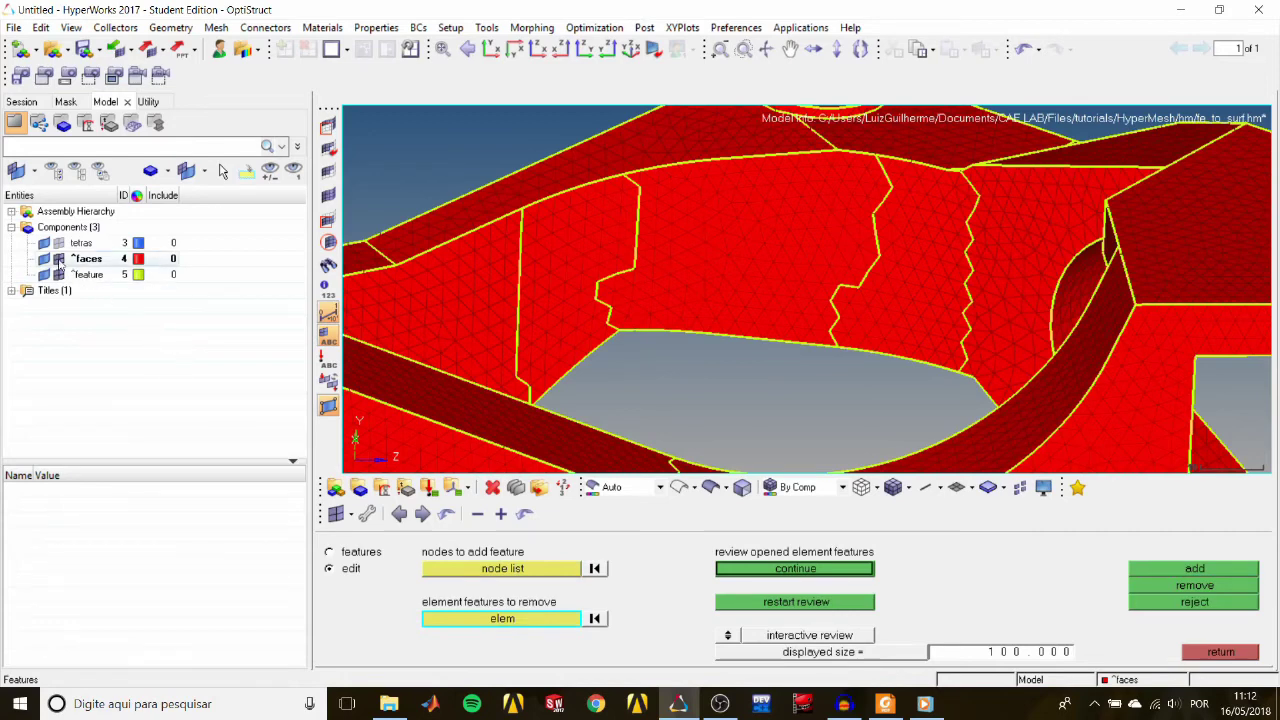
left_click(519, 316)
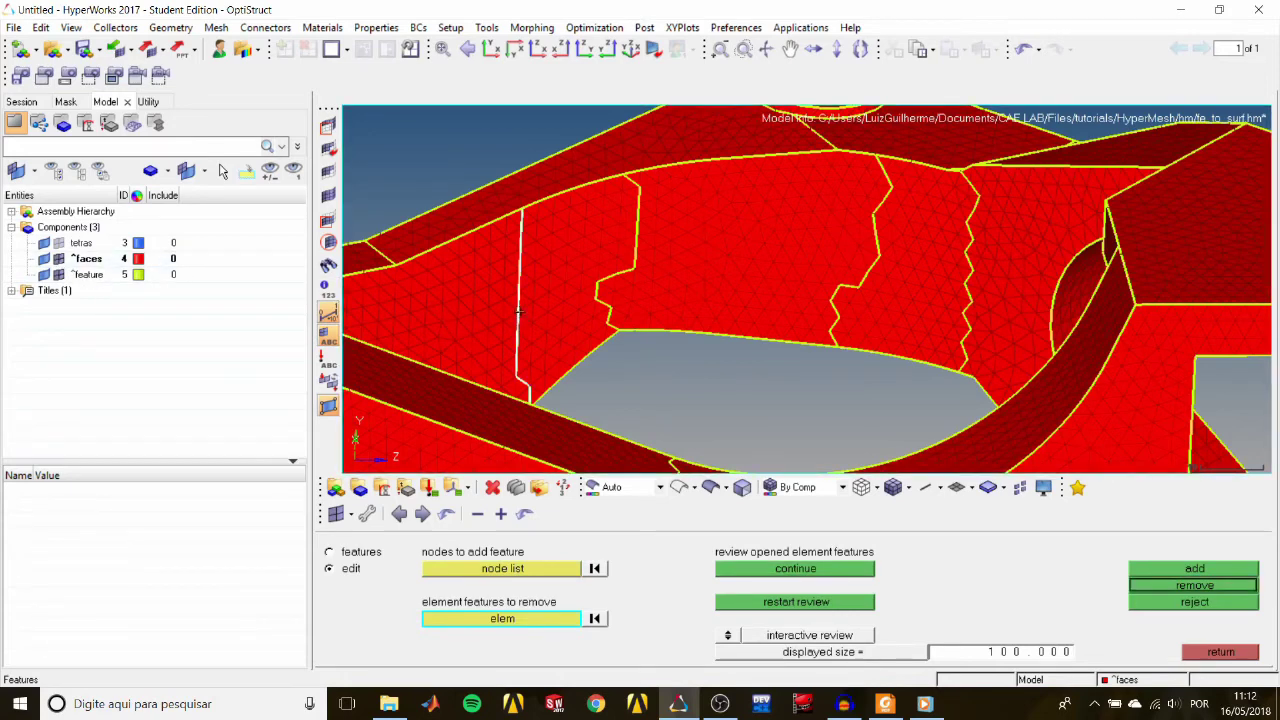
left_click(1177, 600)
Step: Hide the ^faces elements temporarily and remove the three jagged feature lines crossing the large opening's curved inner wall
left_click(58, 258)
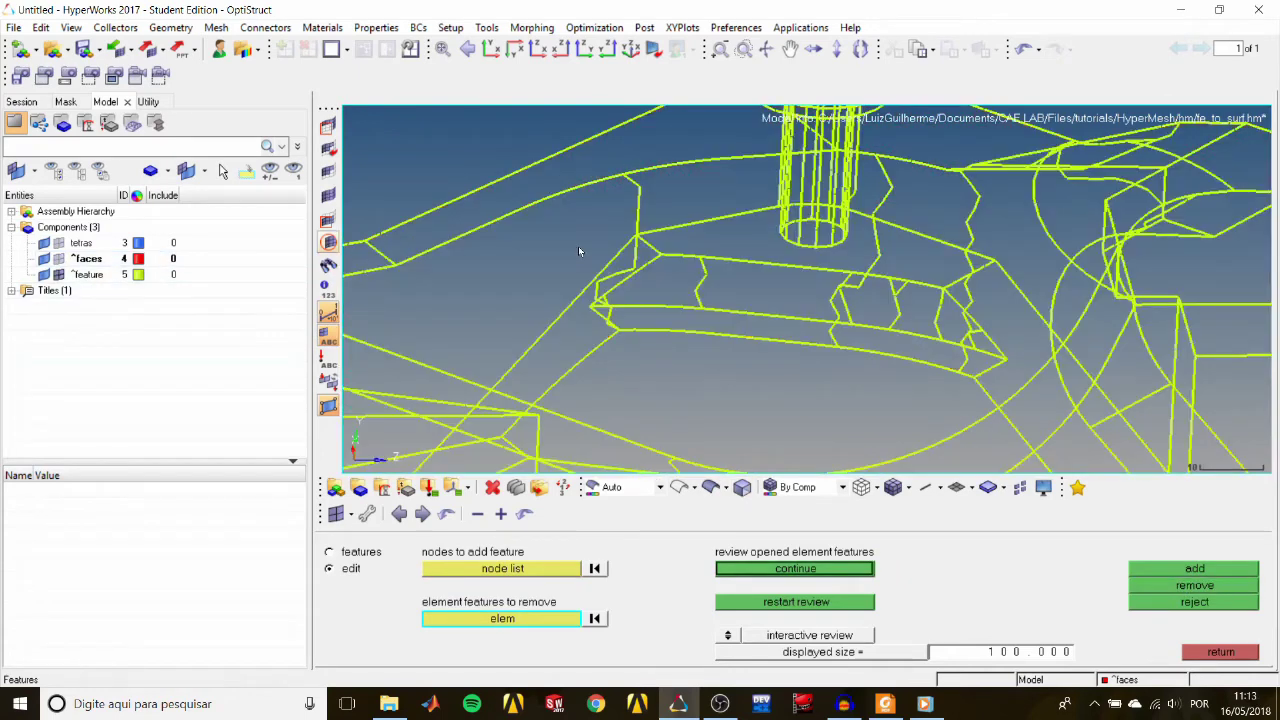
left_click(638, 225)
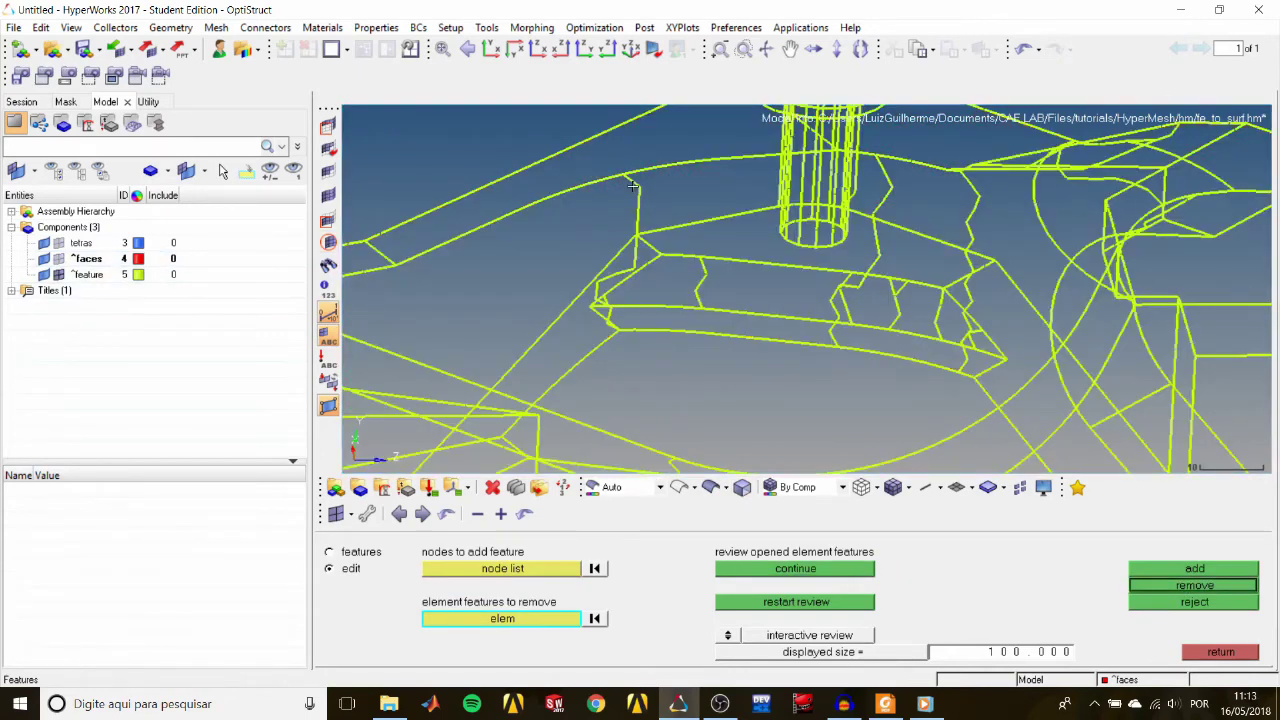
left_click(880, 188)
left_click(979, 192)
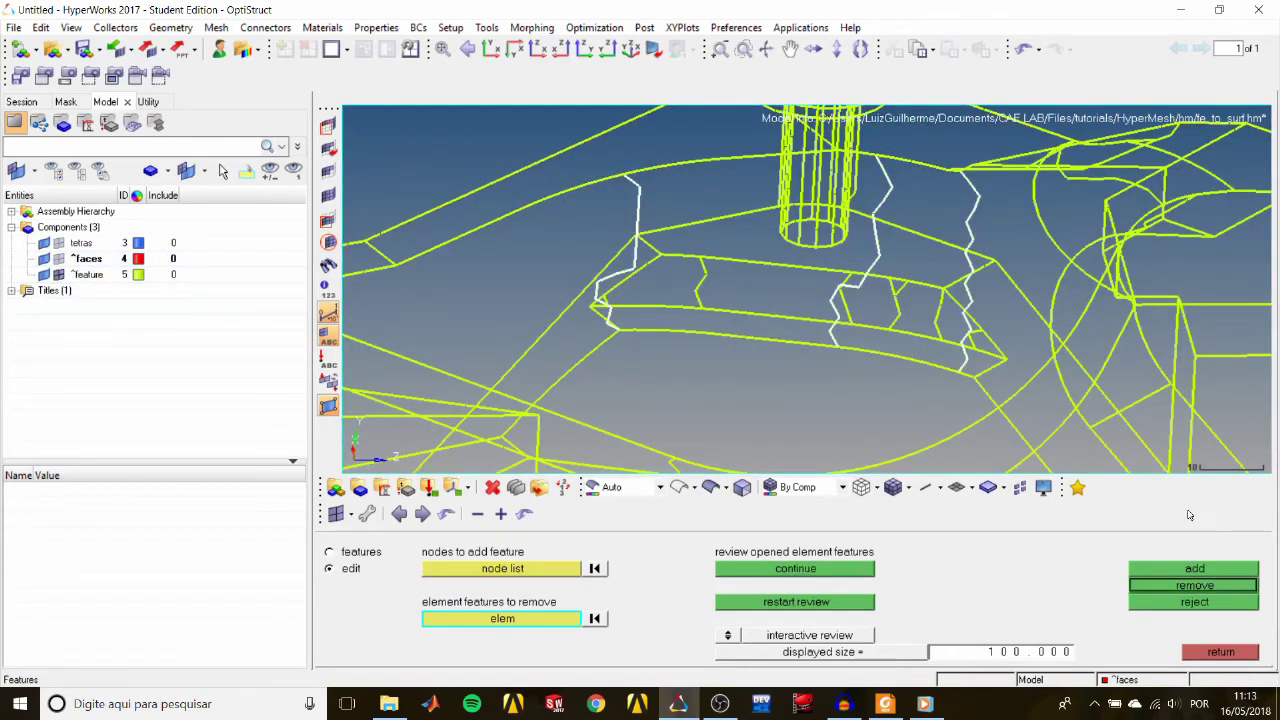
left_click(1194, 586)
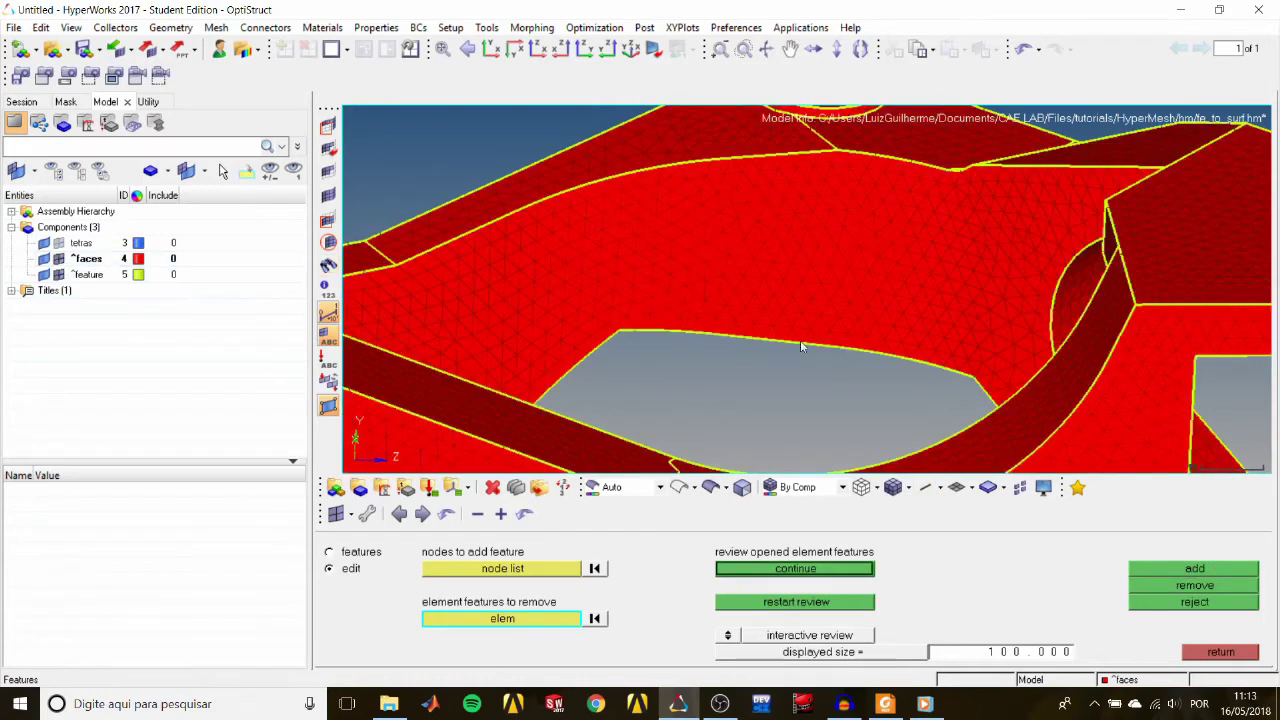
Step: Add a straight feature line across the inner wall, from the opening's first lower corner node to the wall's upper edge
scroll(803, 330, "down", 1, "ctrl")
scroll(700, 367, "up", 1, "ctrl")
right_click_drag(704, 367, 810, 320, "ctrl")
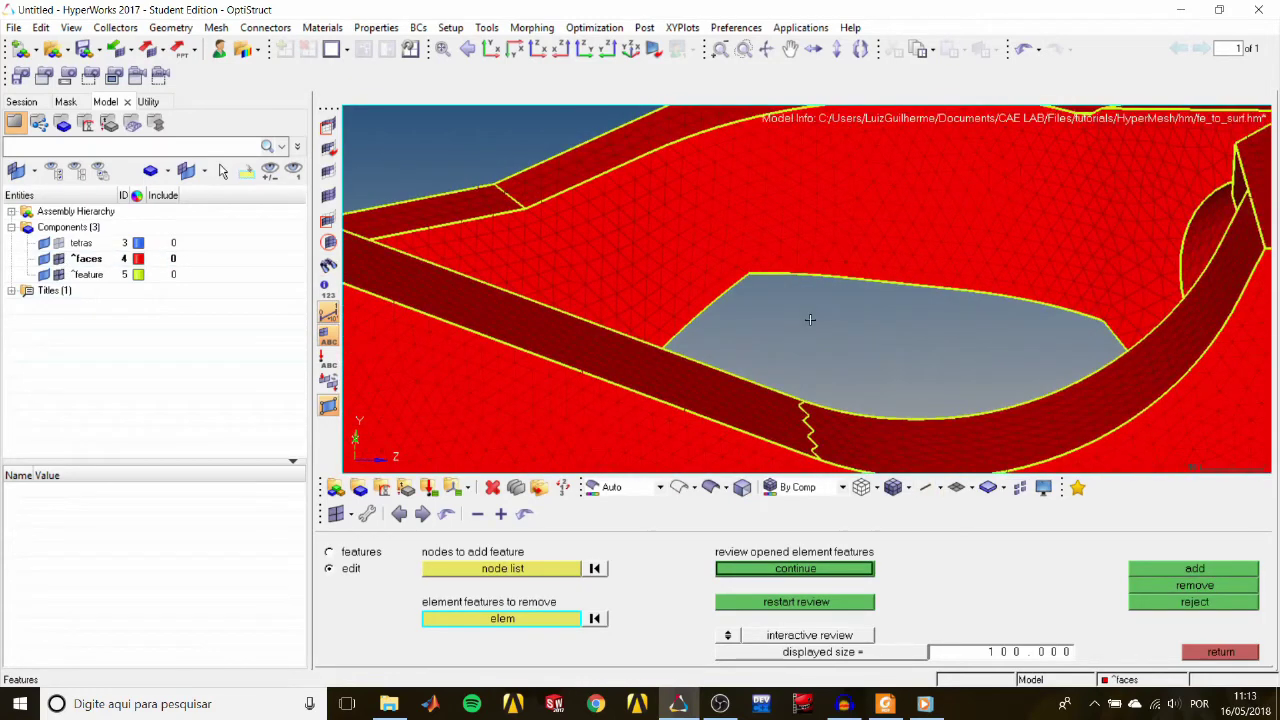
left_click_drag(810, 319, 628, 426, "ctrl")
left_click(478, 568)
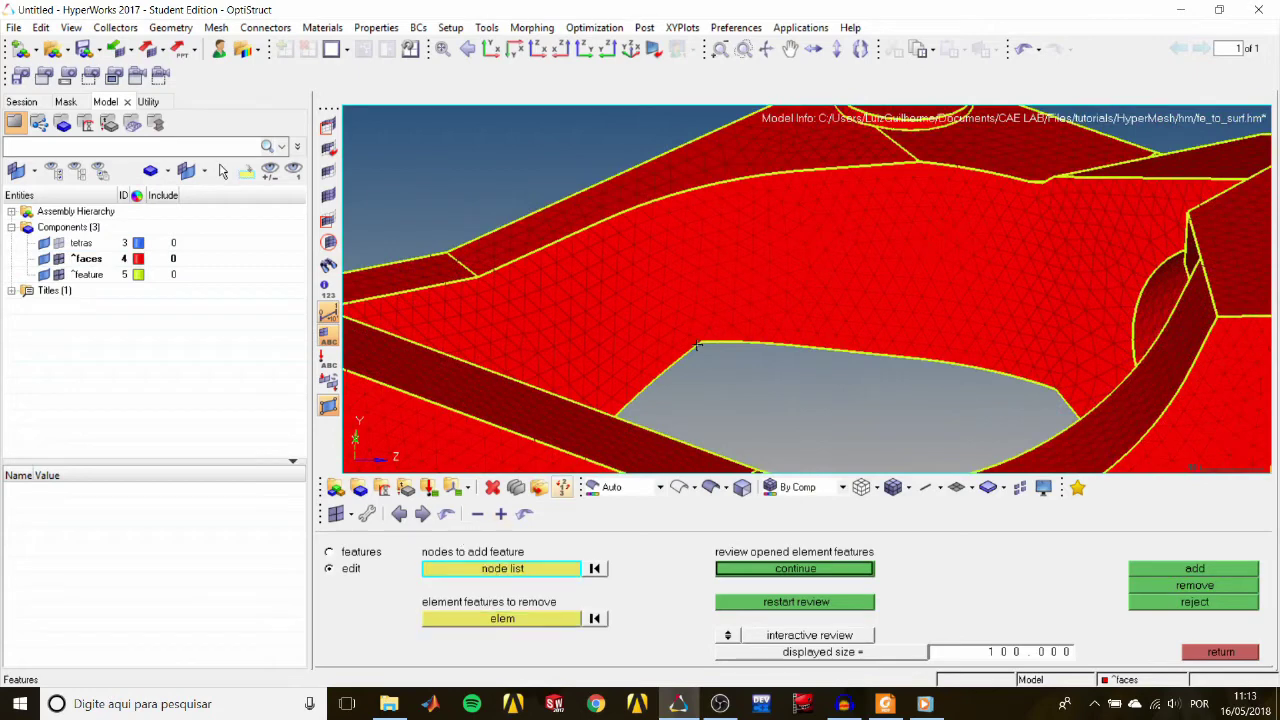
scroll(710, 341, "up", 2)
left_click_drag(728, 268, 652, 276, "ctrl")
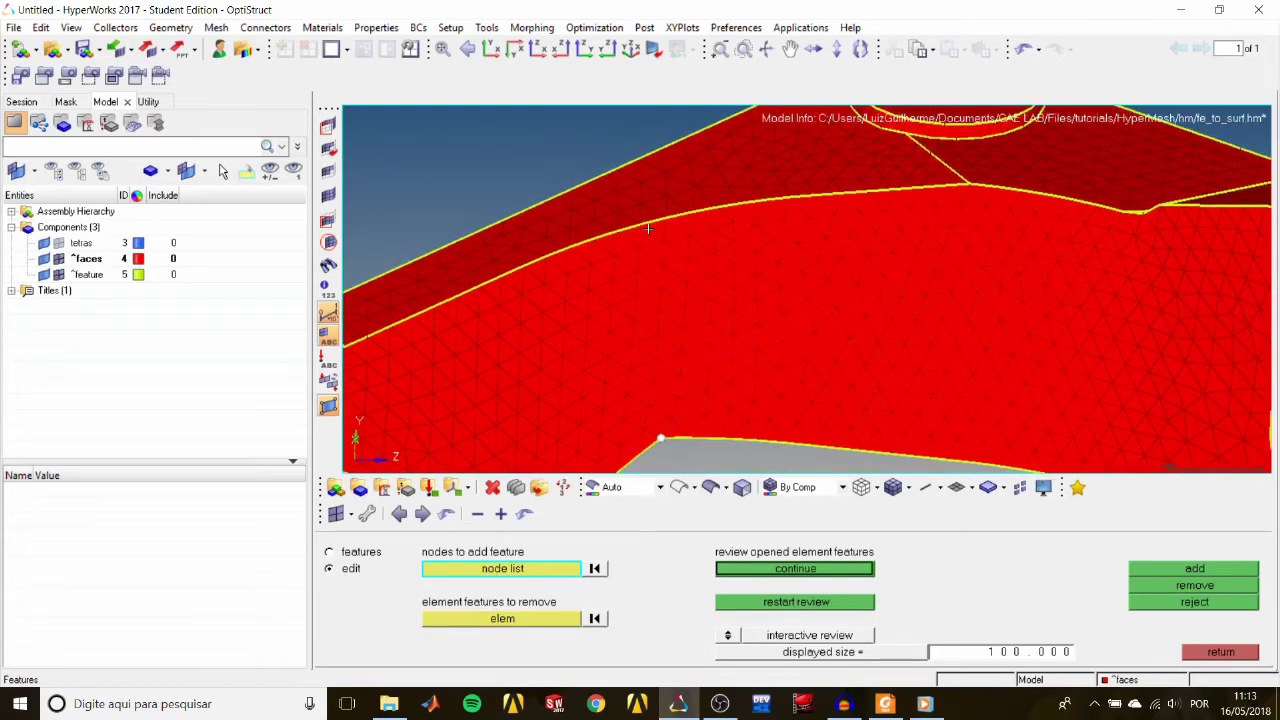
left_click(645, 227)
left_click(1199, 566)
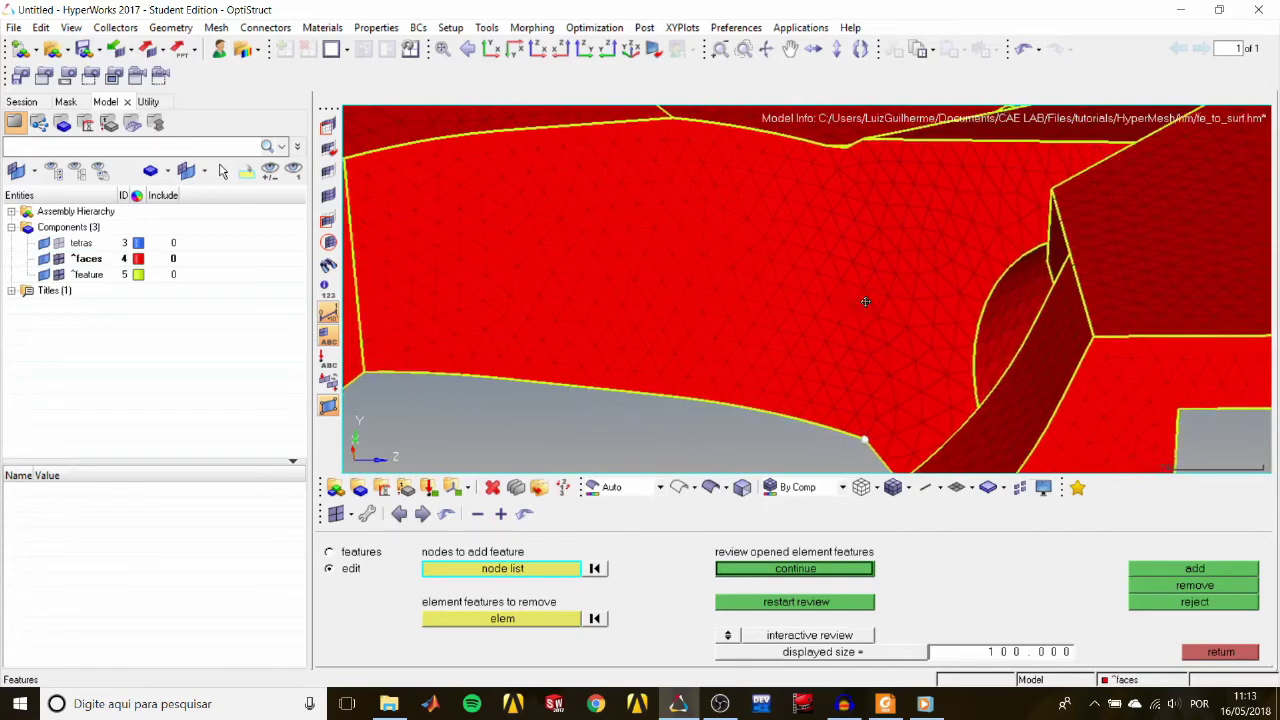
Step: Add a second feature line across the inner wall, from the opening's other lower corner to the kink in the upper edge
left_click_drag(867, 438, 817, 253, "ctrl")
left_click(817, 217)
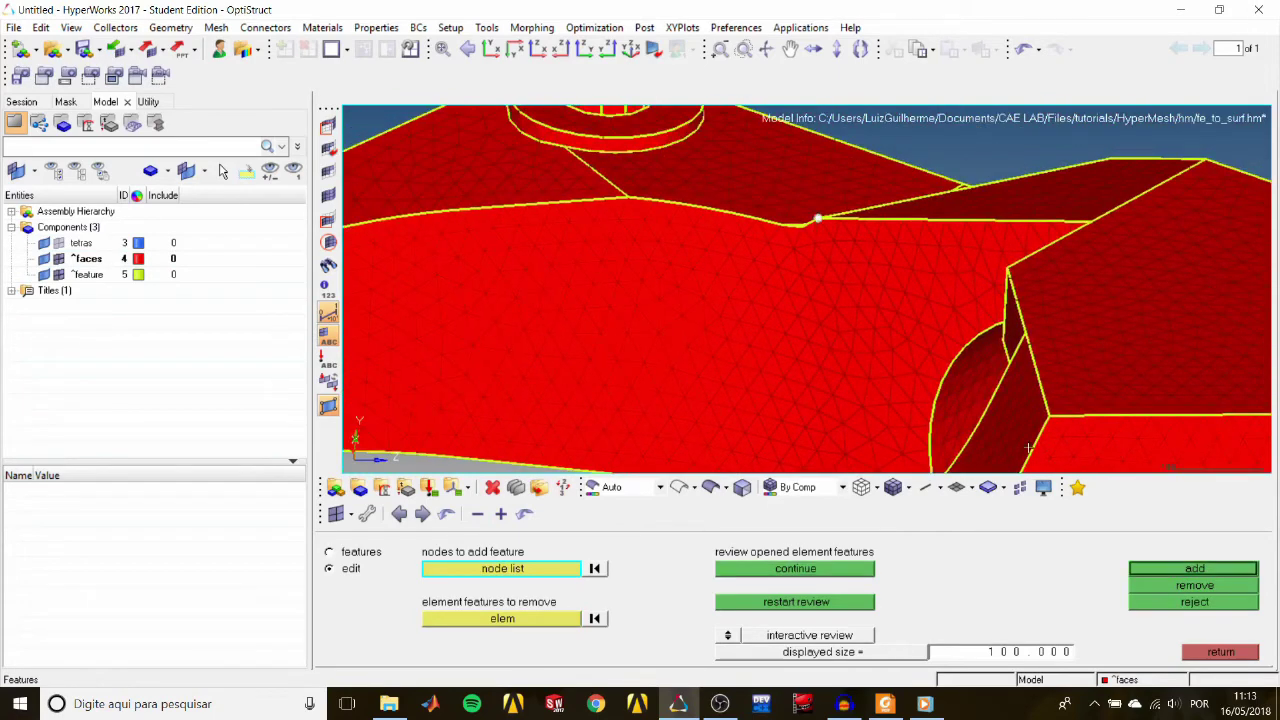
left_click(1177, 567)
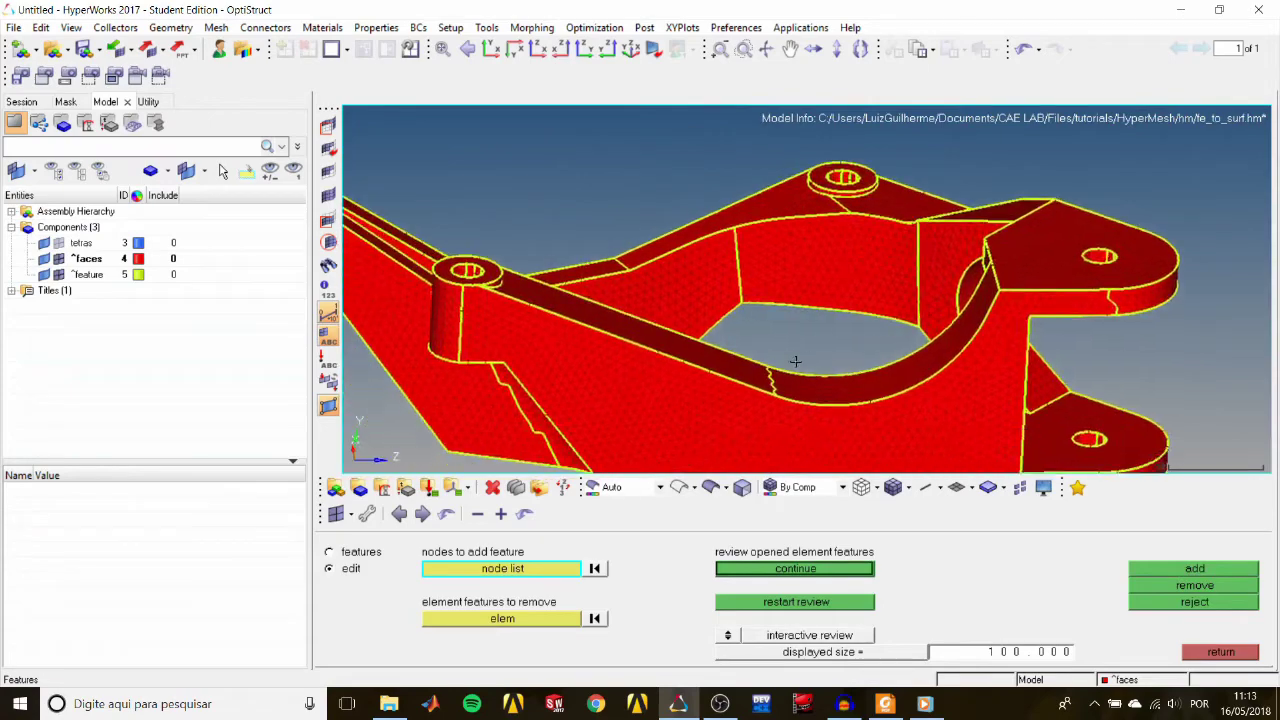
left_click_drag(658, 380, 886, 336, "ctrl")
scroll(665, 352, "up", 2, "ctrl")
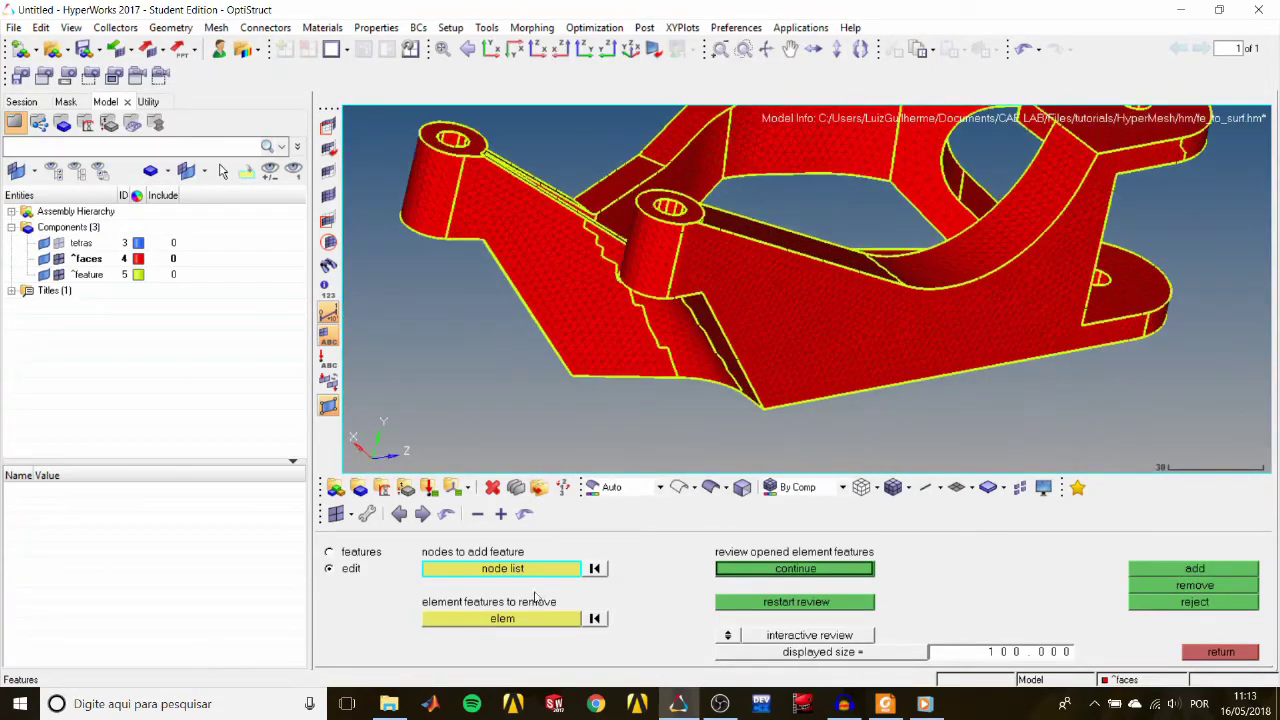
Step: Remove the long jagged feature line running down the side face behind the cylindrical boss to the part's lower edge
left_click(528, 620)
scroll(634, 359, "up", 2, "ctrl")
left_click(689, 335)
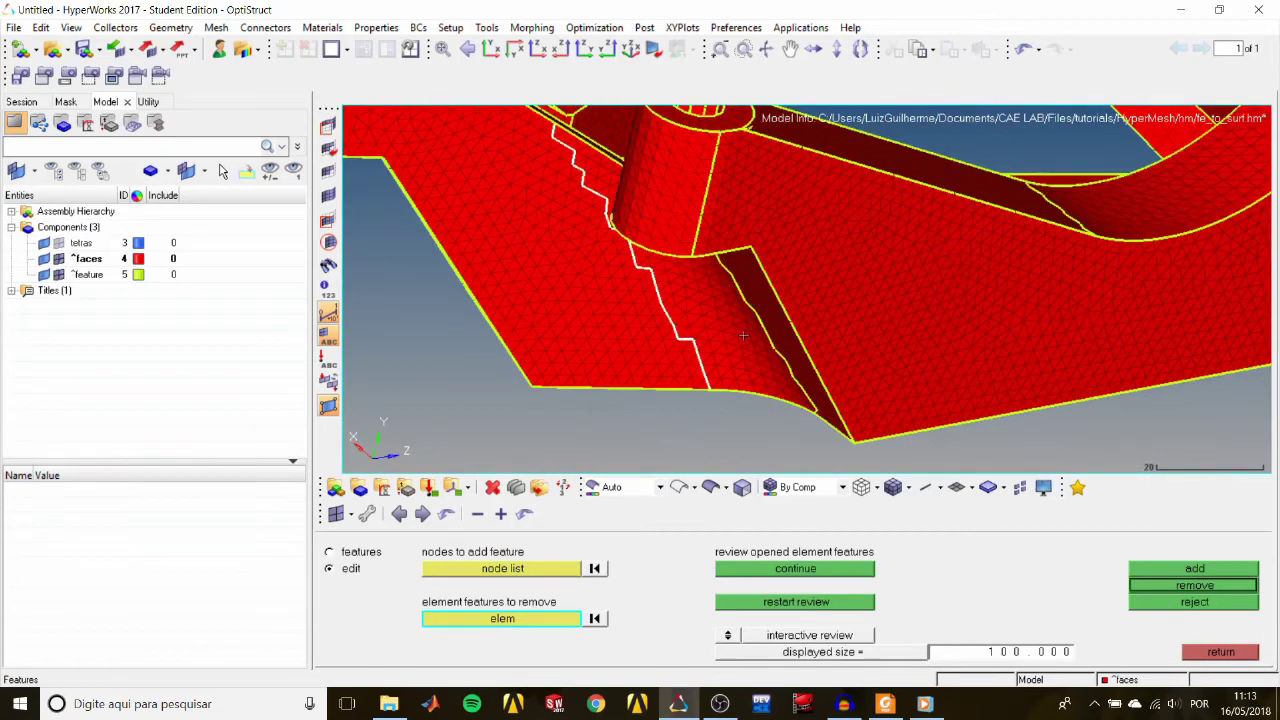
middle_click(772, 334)
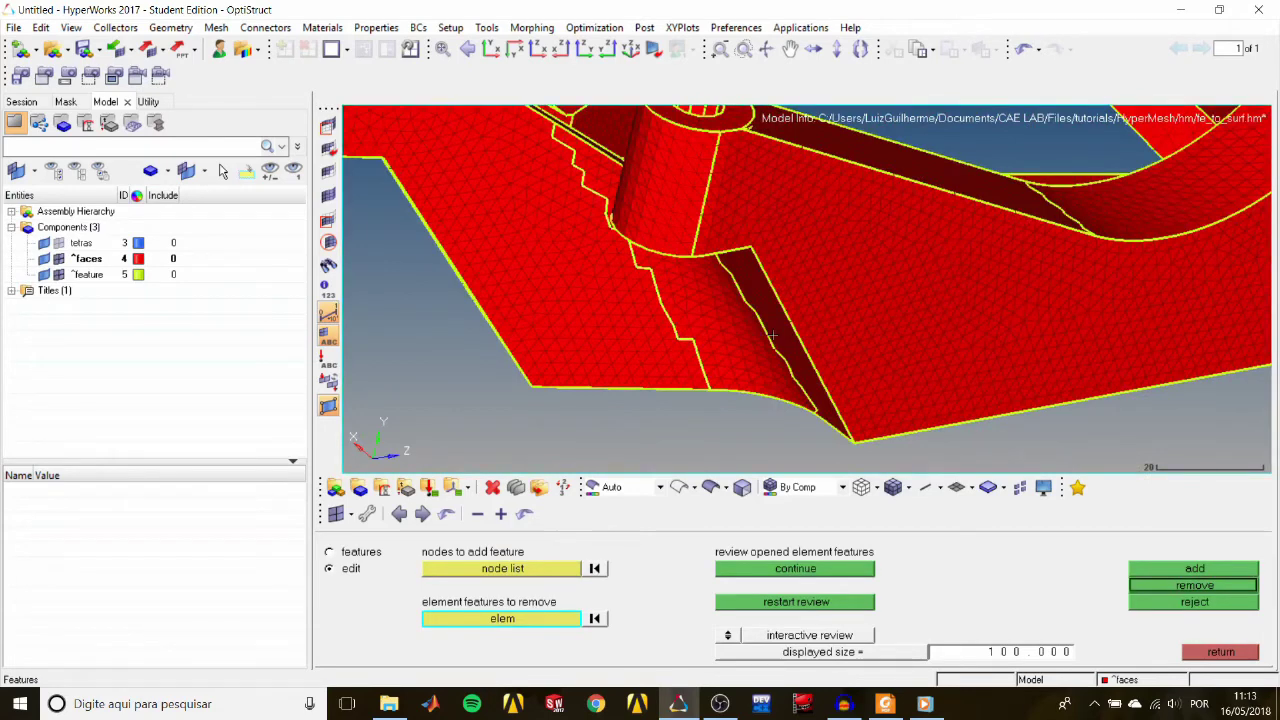
left_click(676, 334)
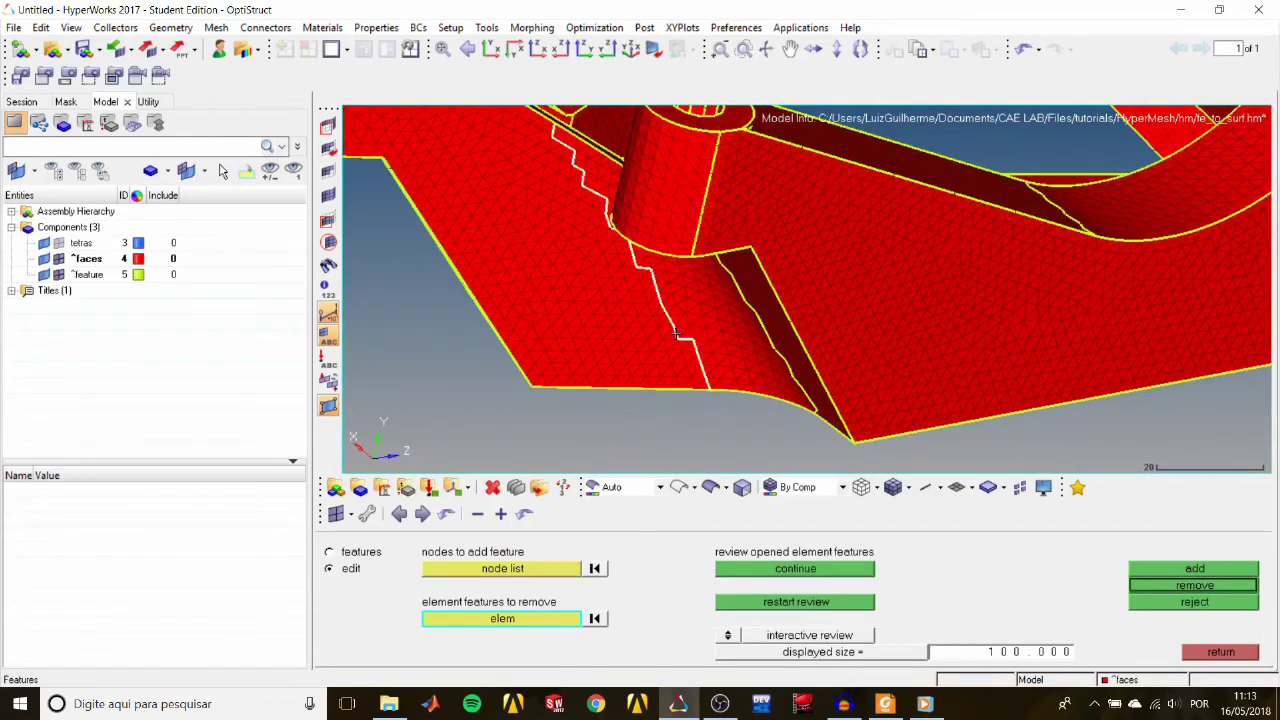
left_click(1188, 587)
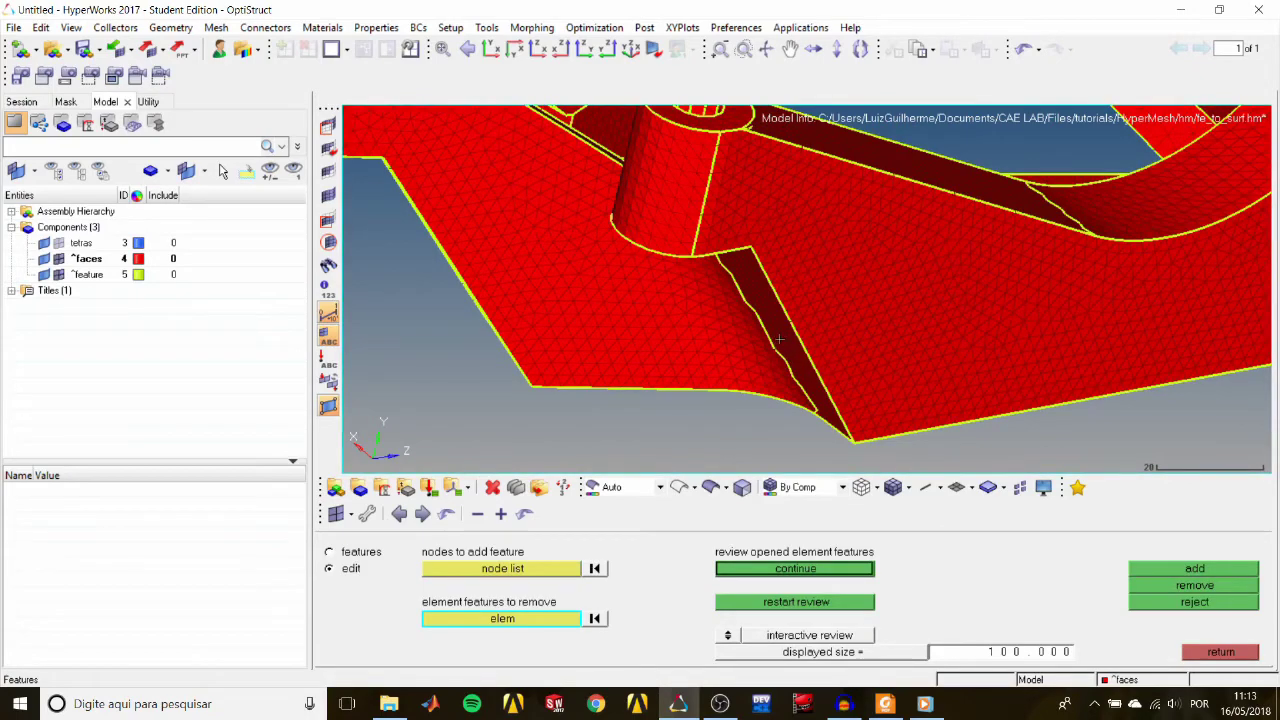
Step: Remove the jagged feature line running along the wall of the notch below the boss
left_click(771, 339)
left_click_drag(771, 339, 719, 346, "ctrl")
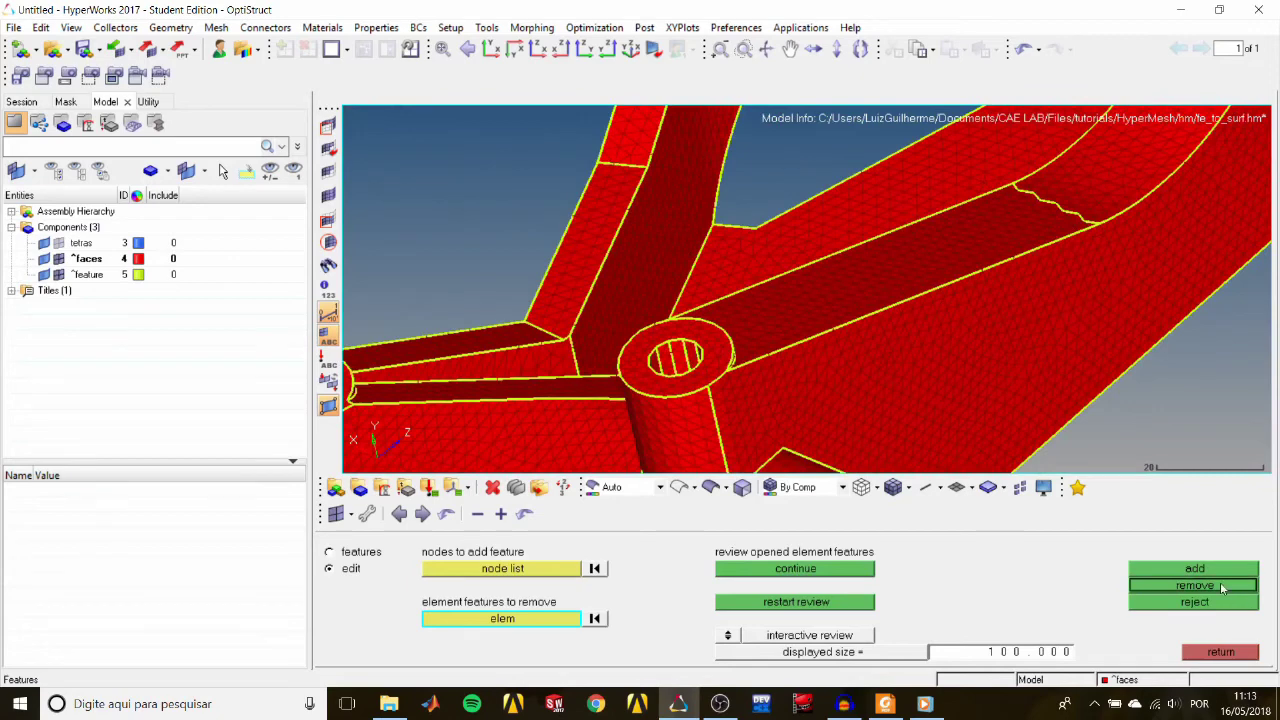
left_click(1222, 588)
Step: Remove the lengthwise feature lines across the wall of the boss's hole, hiding the ^faces elements to reach the concealed ones
scroll(680, 358, "up", 6)
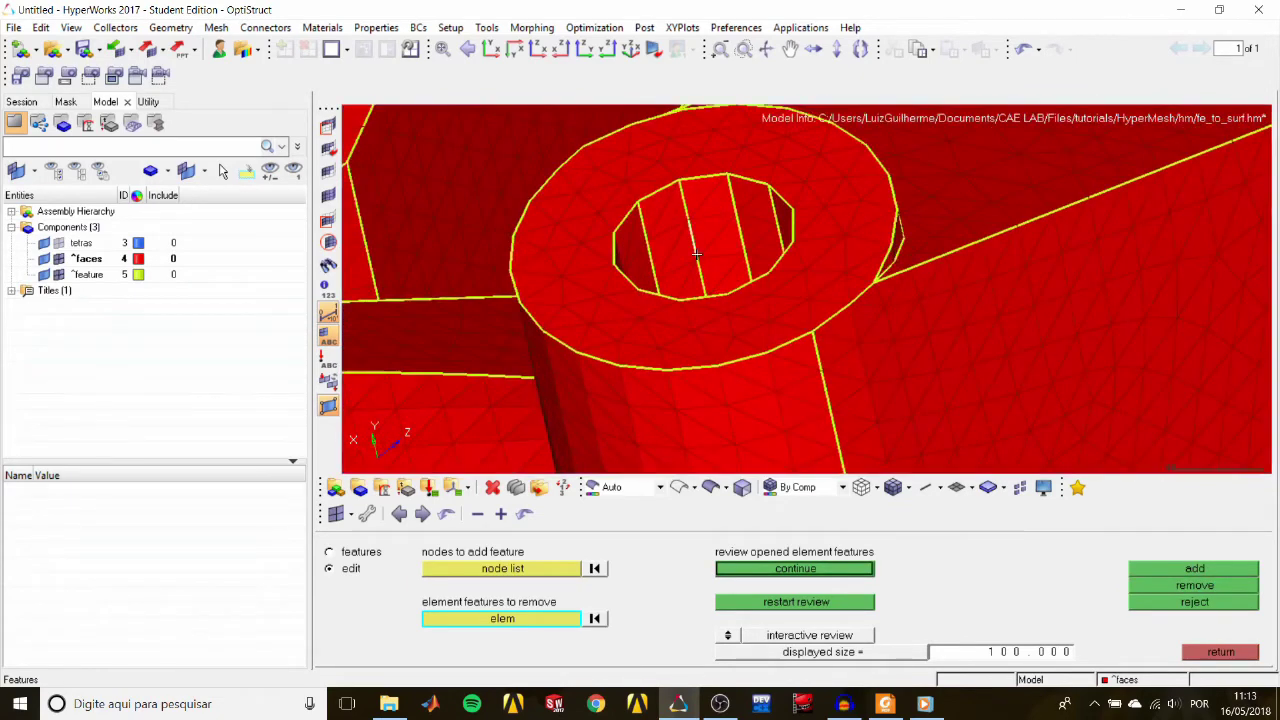
left_click(697, 254)
left_click(739, 232)
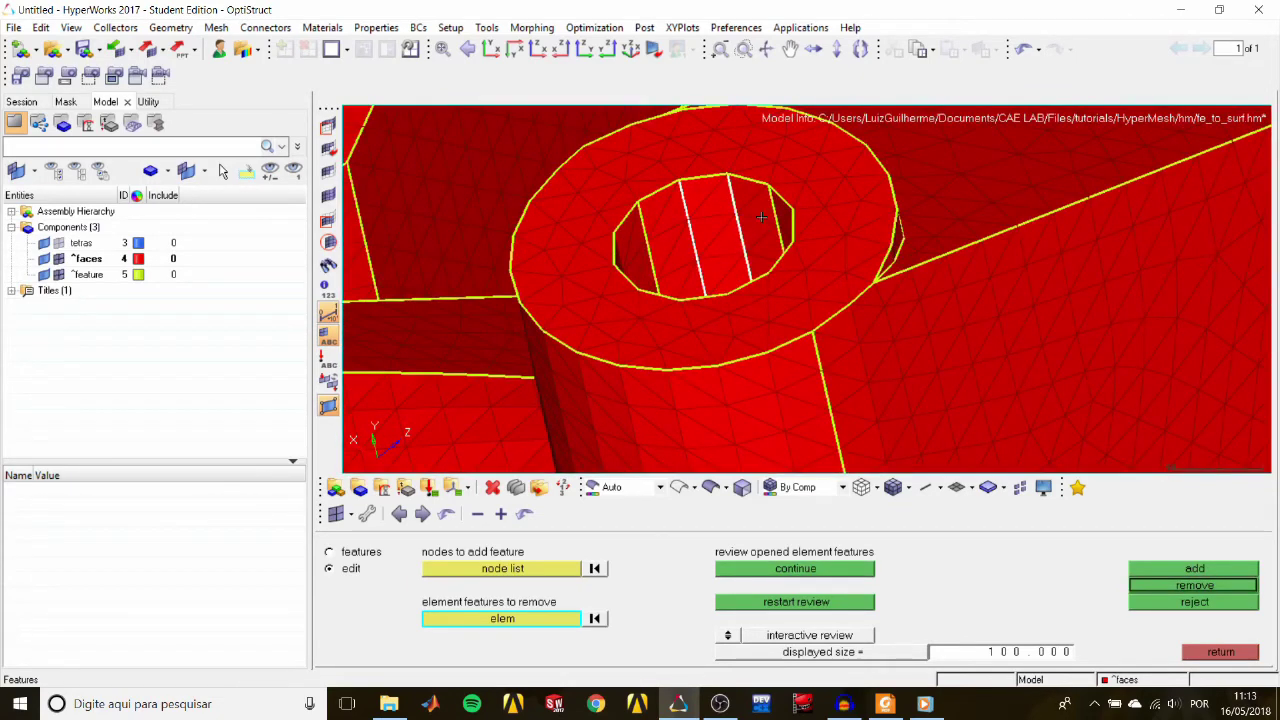
left_click(776, 213)
left_click(1160, 586)
left_click(60, 259)
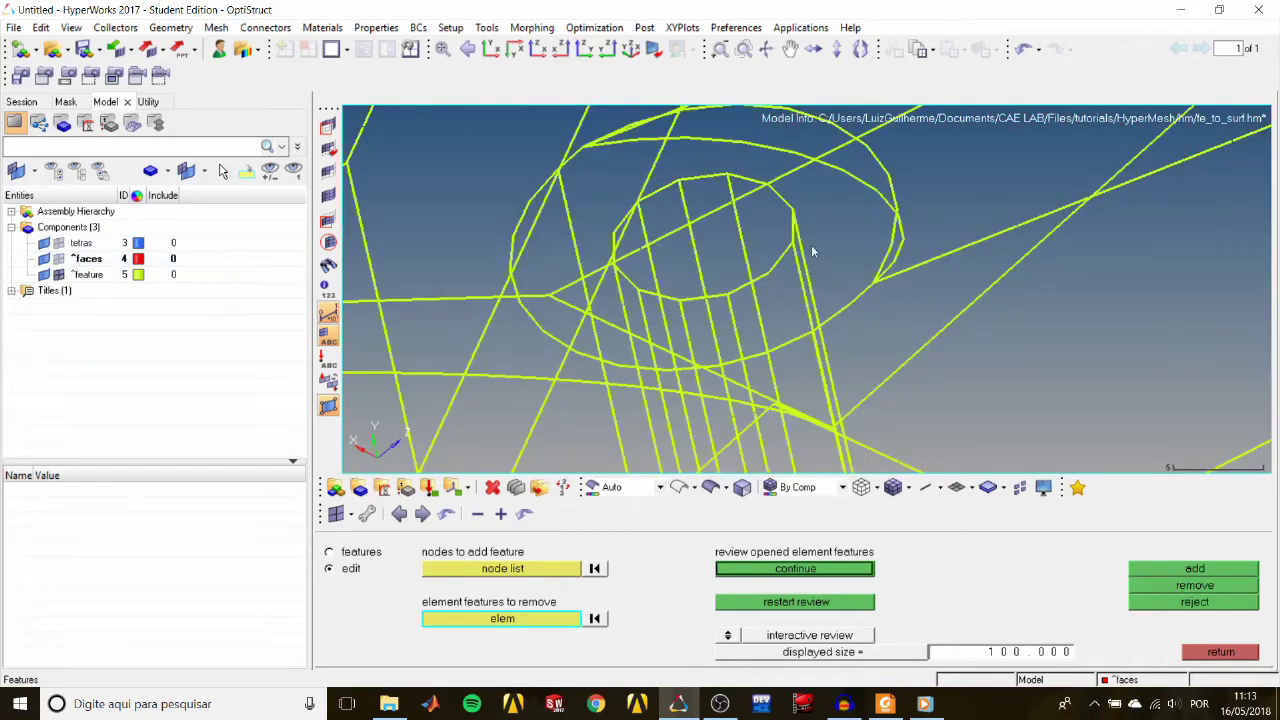
left_click(741, 238)
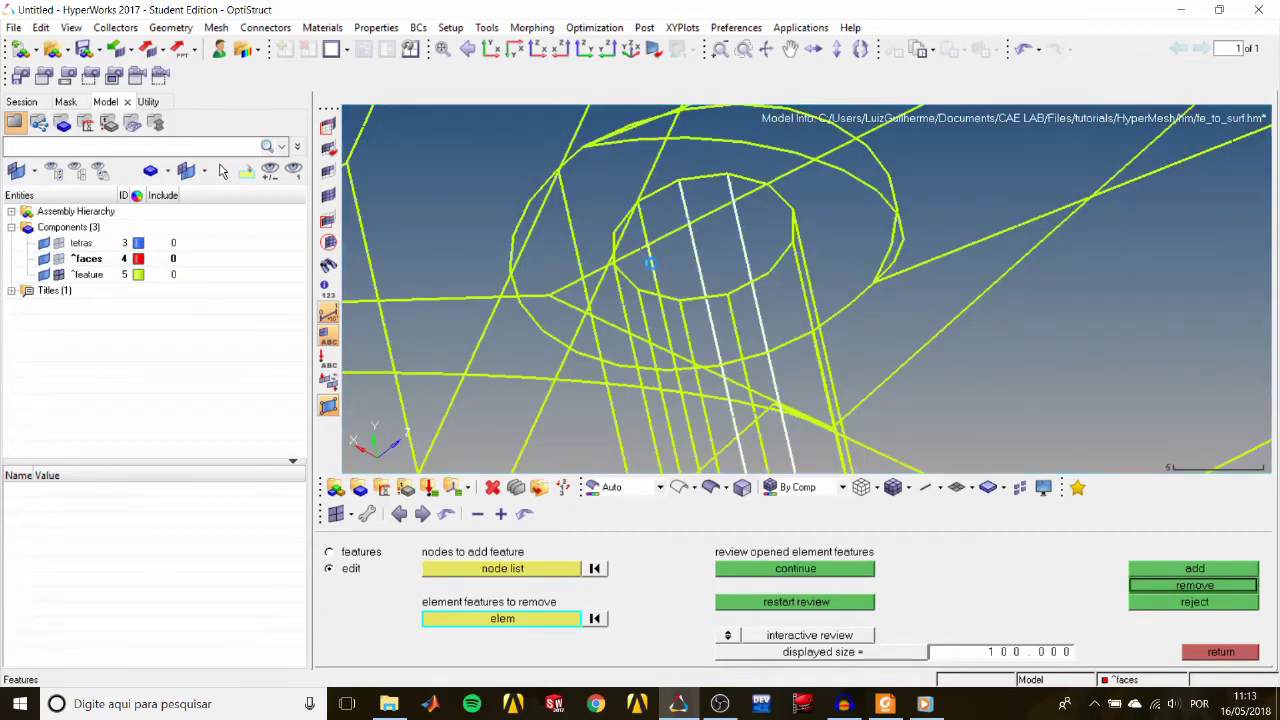
left_click(657, 316)
left_click(686, 323)
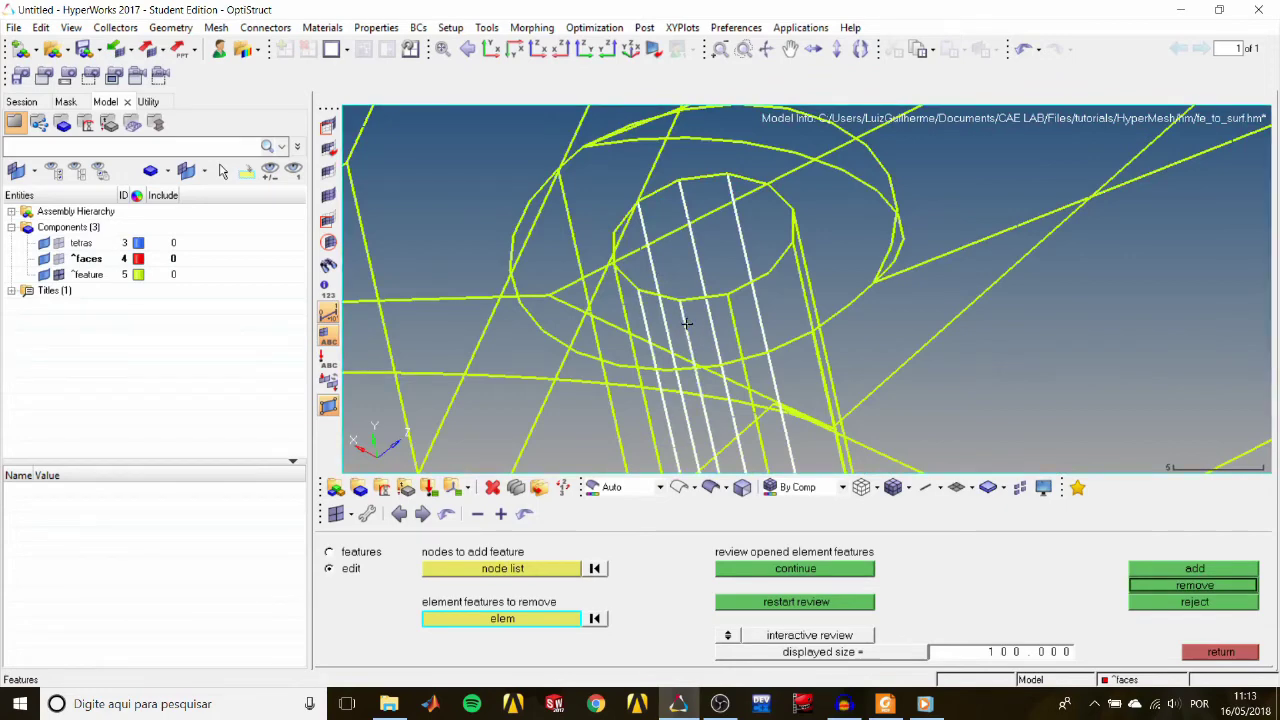
left_click(735, 317)
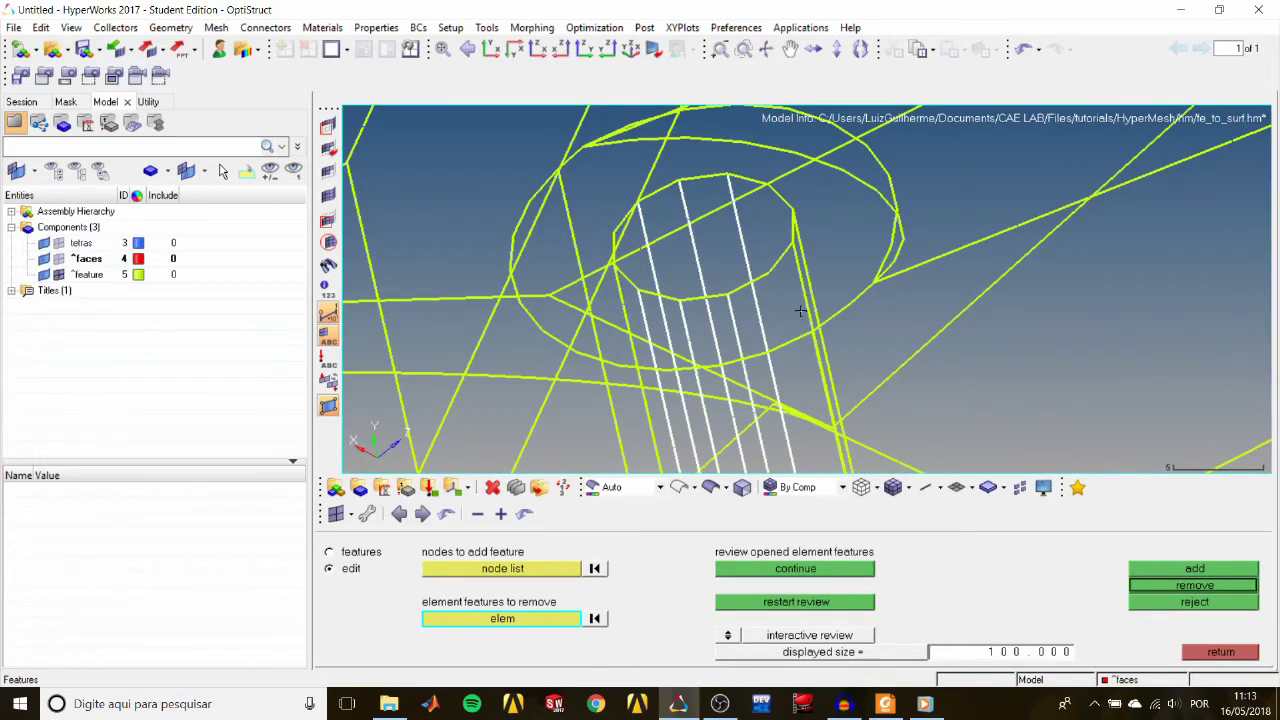
left_click(1163, 584)
Step: Show the ^faces elements again and remove the jagged feature line where the arm's flat narrow face meets its curved section
scroll(866, 341, "down", 2, "ctrl")
left_click_drag(775, 335, 897, 324, "ctrl")
right_click_drag(897, 324, 689, 260, "ctrl")
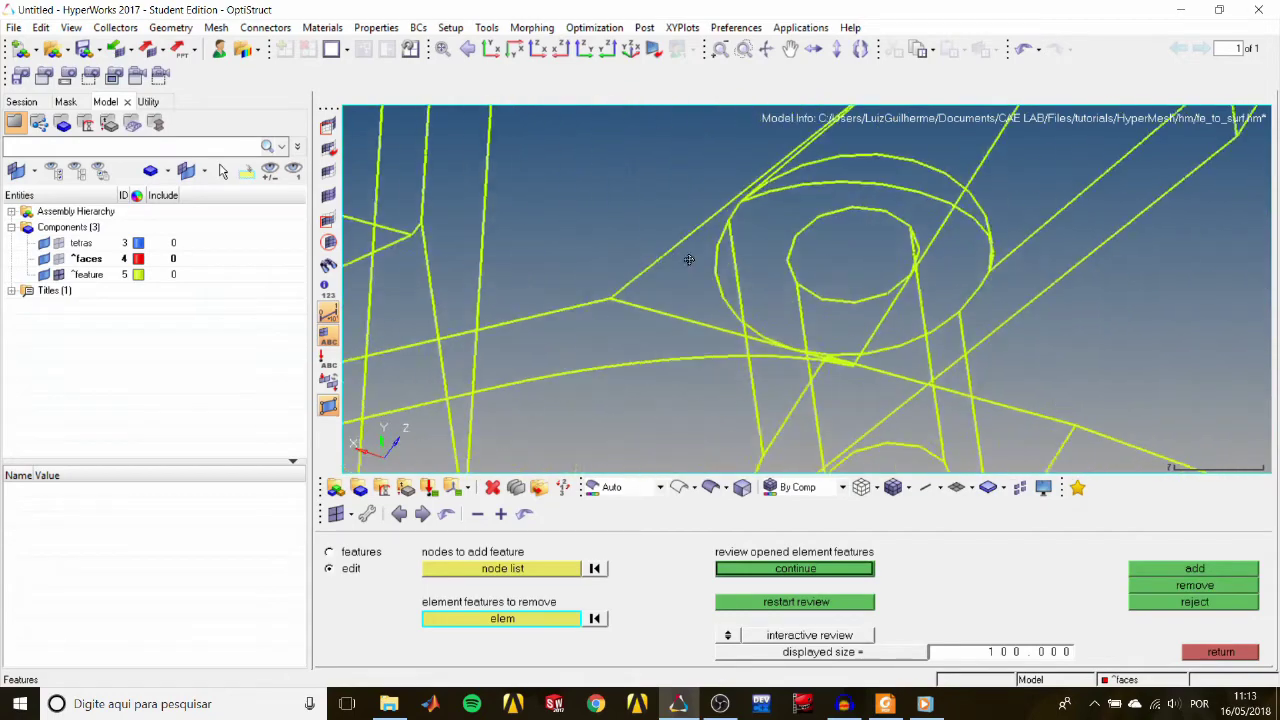
scroll(738, 278, "down", 3, "ctrl")
scroll(650, 391, "down", 3, "ctrl")
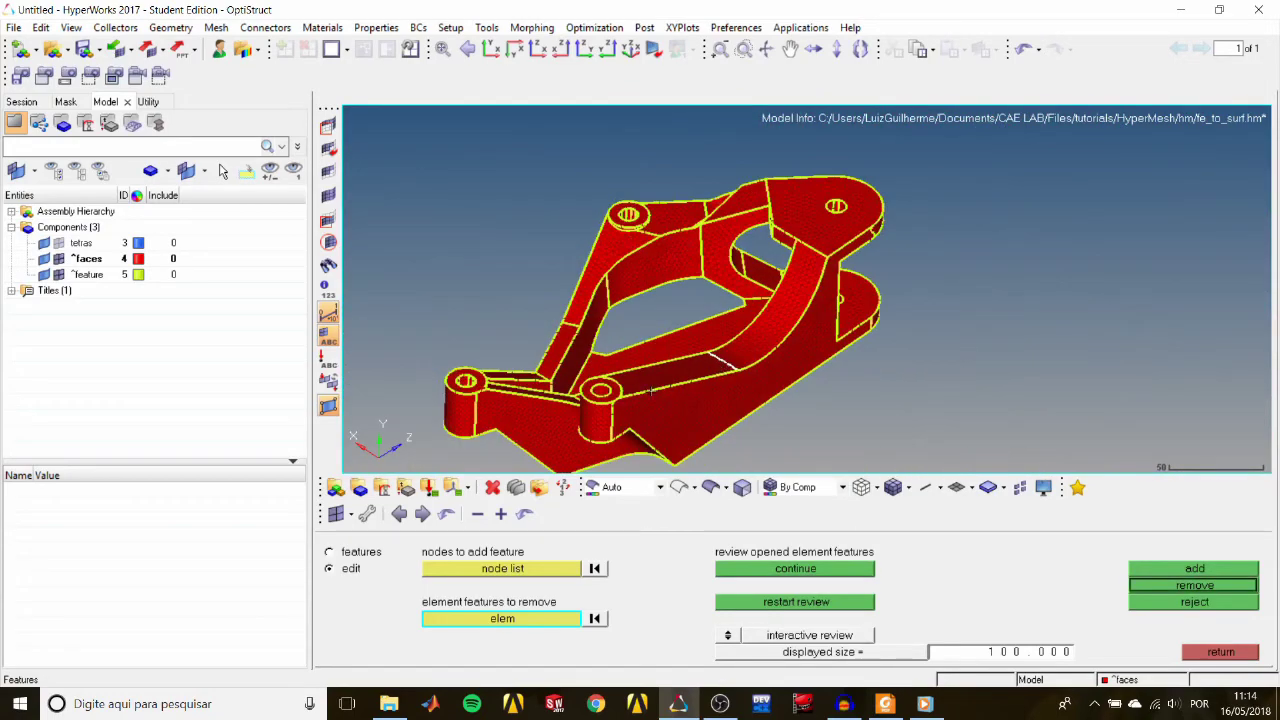
left_click_drag(721, 373, 762, 368, "ctrl")
right_click_drag(762, 368, 834, 329, "ctrl")
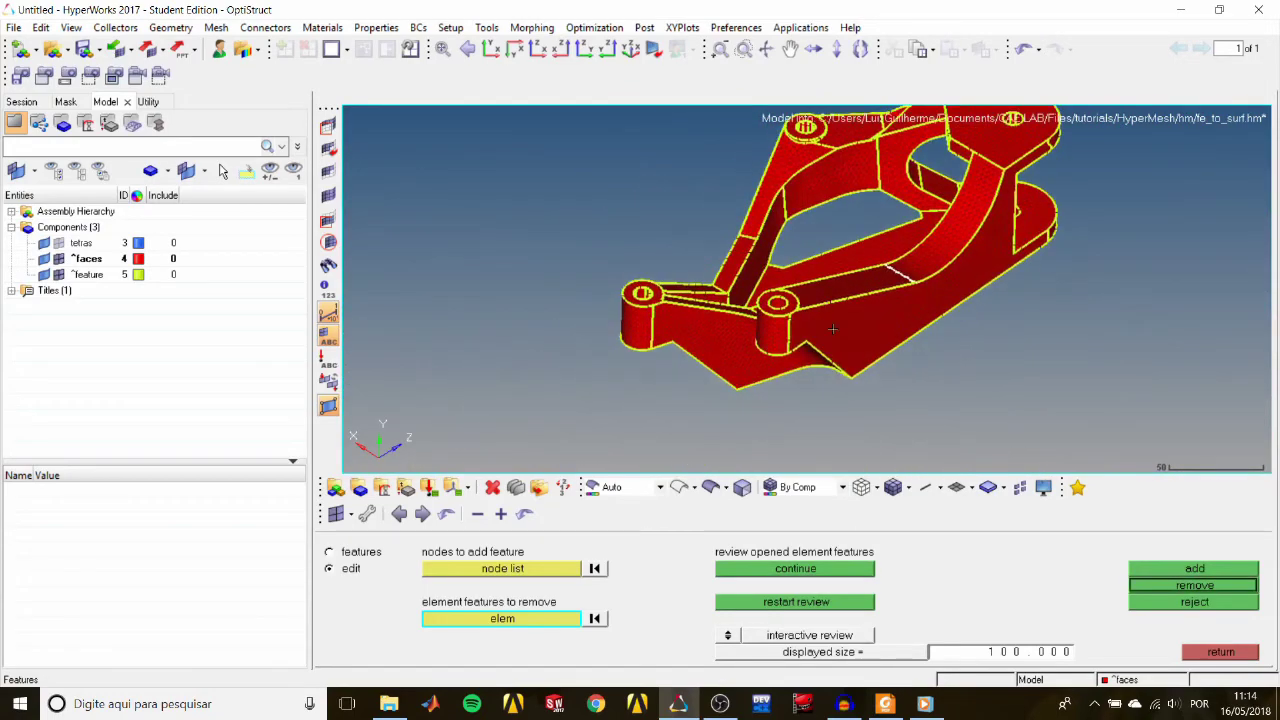
left_click_drag(834, 329, 727, 360, "ctrl")
scroll(1071, 348, "up", 6, "ctrl")
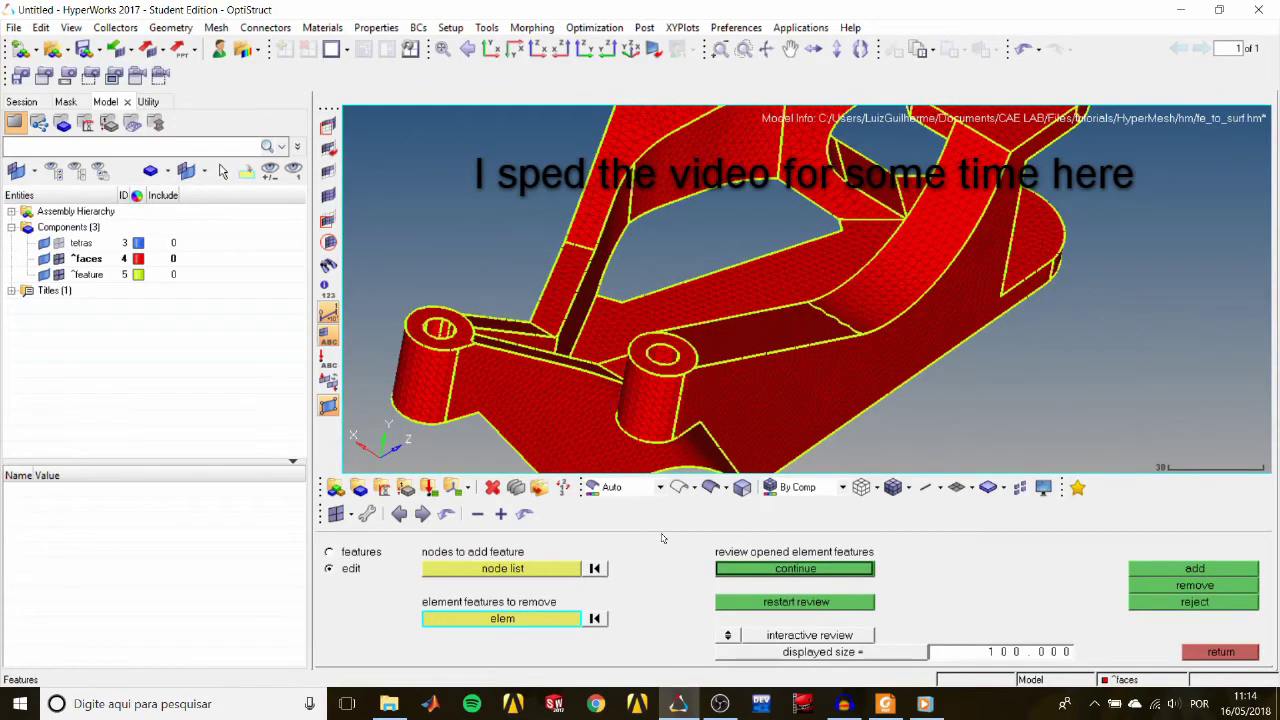
scroll(732, 363, "down", 1, "ctrl")
left_click_drag(732, 363, 714, 417, "ctrl")
scroll(748, 378, "down", 1, "ctrl")
scroll(714, 417, "up", 6, "ctrl")
left_click(738, 358)
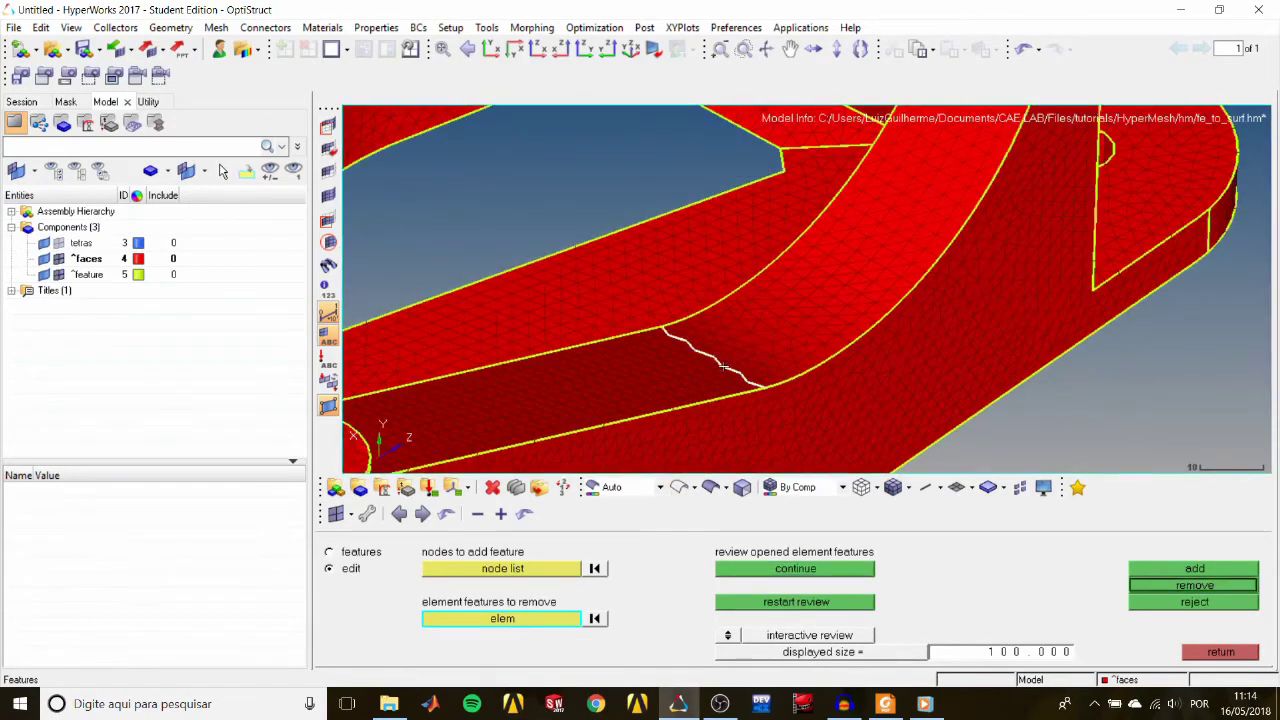
Step: Remove the jagged feature line crossing the side of the rounded lug and one more stray feature line elsewhere on the part
scroll(738, 360, "down", 6, "ctrl")
left_click_drag(738, 360, 1071, 349, "ctrl")
scroll(1060, 350, "up", 6, "ctrl")
left_click(939, 314)
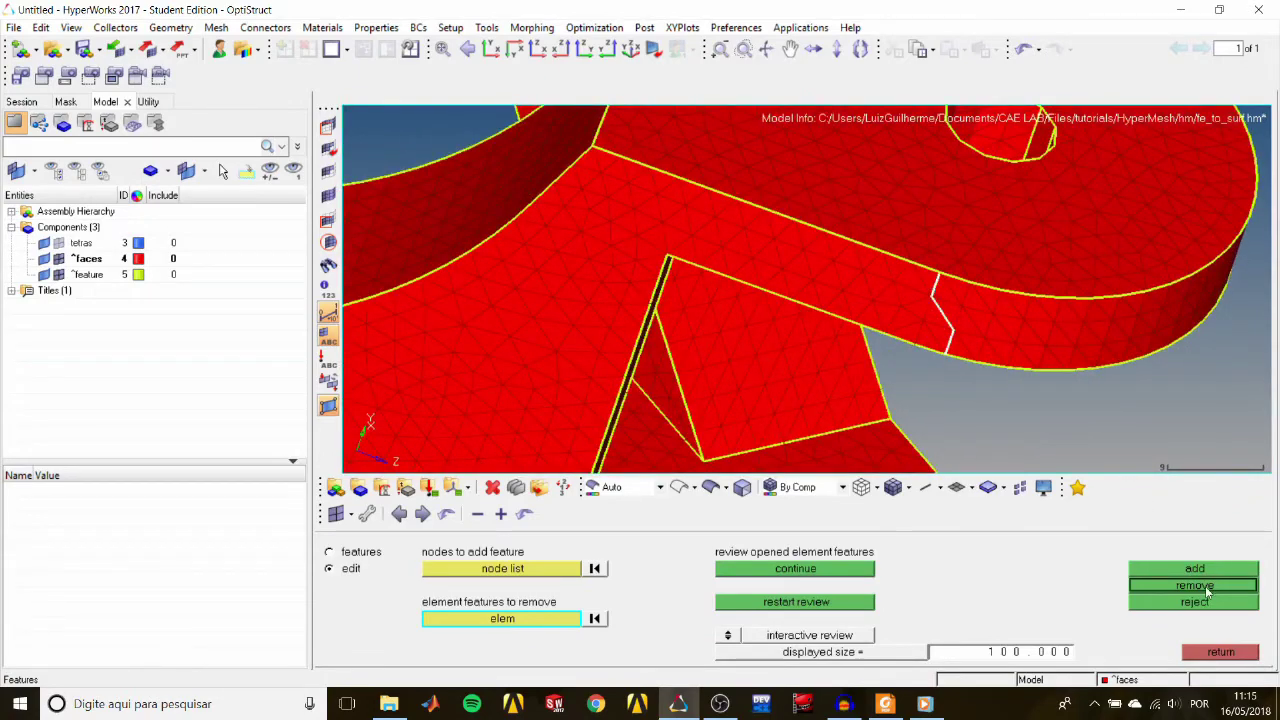
left_click(1207, 589)
left_click(795, 569)
scroll(600, 330, "down", 4, "ctrl")
left_click_drag(600, 330, 512, 290, "ctrl")
scroll(512, 285, "up", 5, "ctrl")
left_click(520, 275)
left_click(1203, 587)
Step: Remove the two jagged feature lines nearest the pointed corner on the triangular pocket's sloped wall
scroll(640, 320, "down", 5, "ctrl")
left_click_drag(640, 320, 730, 272, "ctrl")
scroll(690, 260, "up", 6, "ctrl")
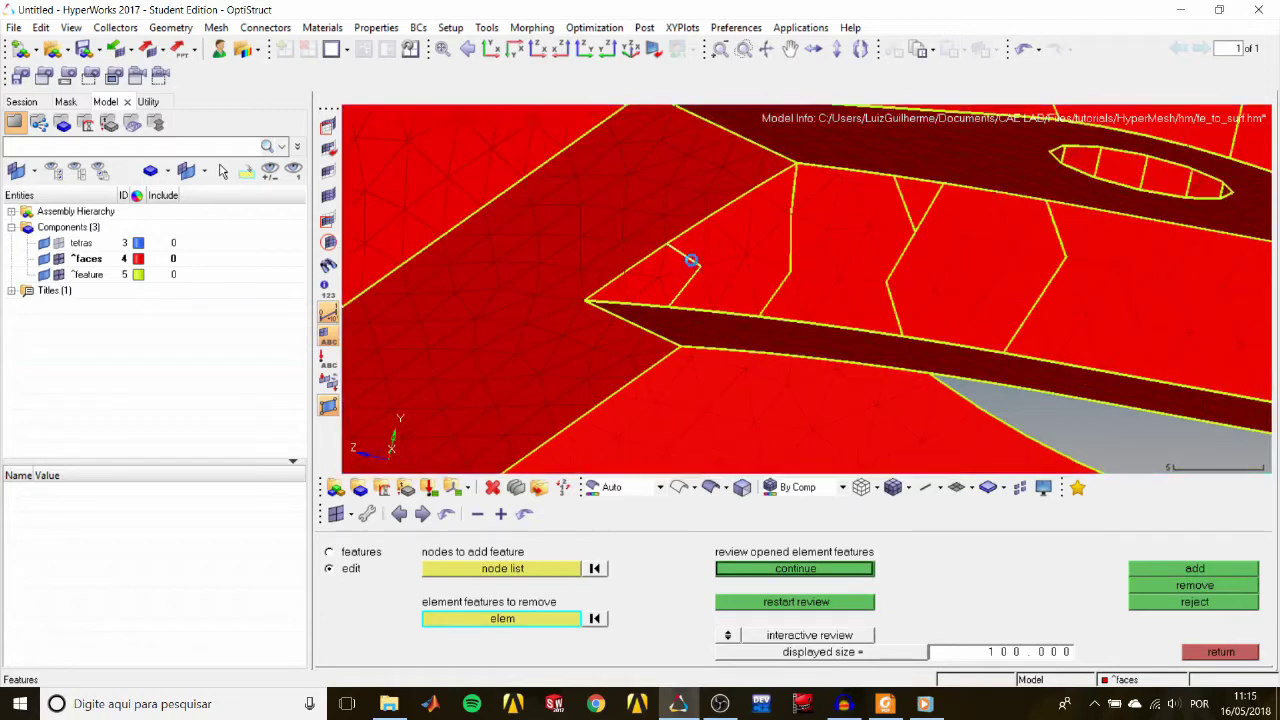
left_click(690, 261)
middle_click(700, 261)
left_click(790, 250)
middle_click(791, 251)
Step: Hide the ^faces elements and remove the remaining jagged feature lines along the pocket's sloped wall, including the short one at its far corner
right_click_drag(896, 268, 664, 293, "ctrl")
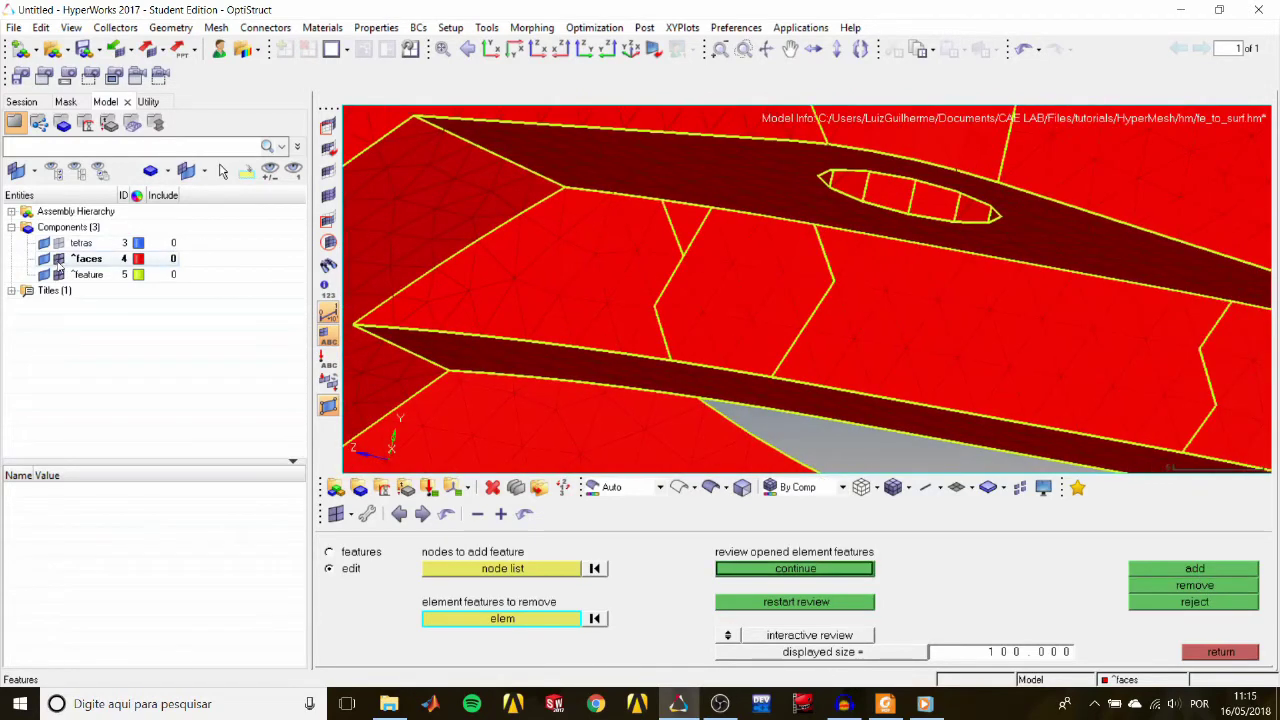
left_click(58, 259)
left_click(676, 258)
left_click(697, 233)
left_click(828, 264)
right_click_drag(830, 270, 573, 208, "ctrl")
left_click(950, 322)
right_click_drag(950, 330, 660, 190, "ctrl")
scroll(890, 285, "up", 3, "ctrl")
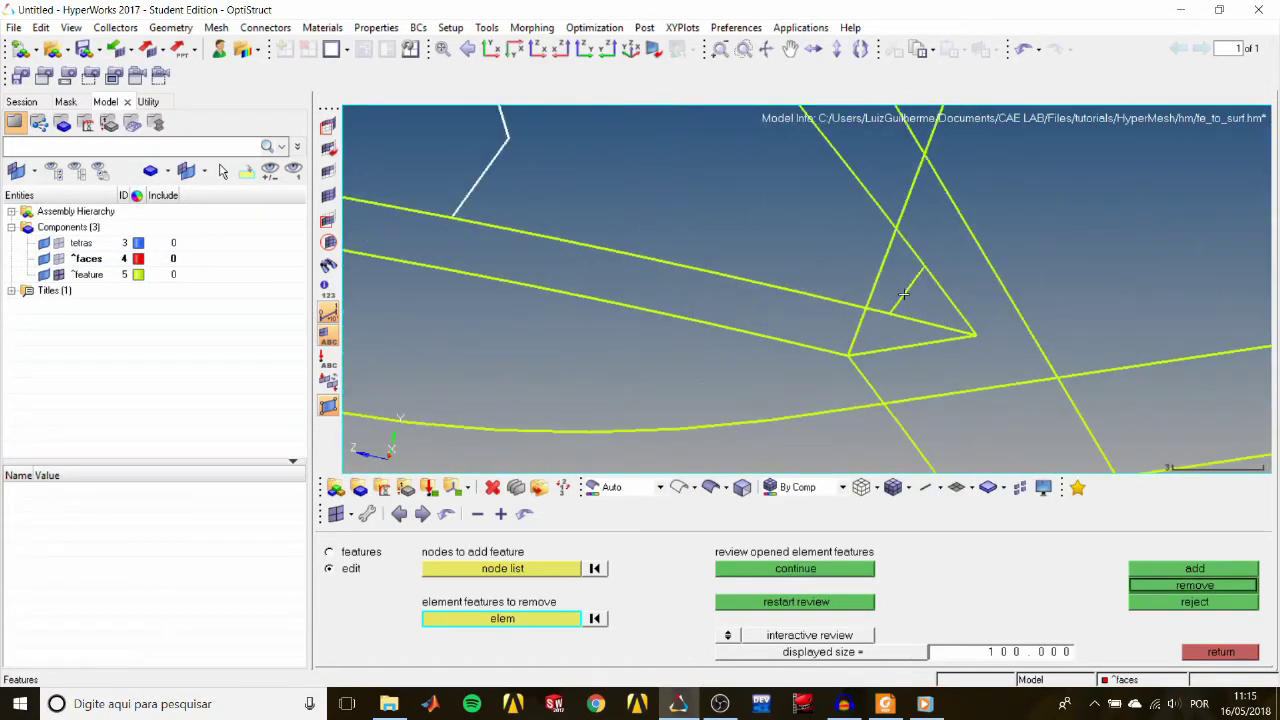
left_click(906, 289)
middle_click(900, 289)
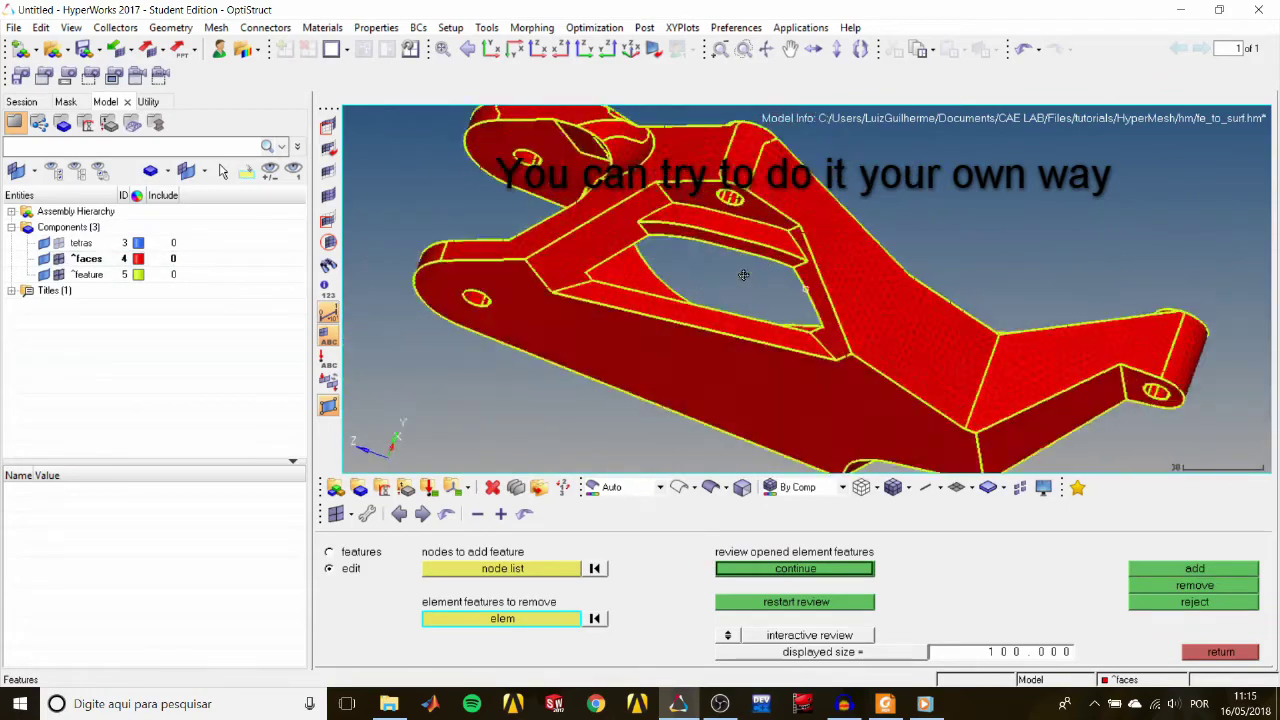
Step: With the ^faces elements hidden, remove the stray curved line on the blended face and the zigzag line on the round opening's wall
left_click_drag(690, 232, 714, 226, "ctrl")
scroll(710, 222, "up", 8)
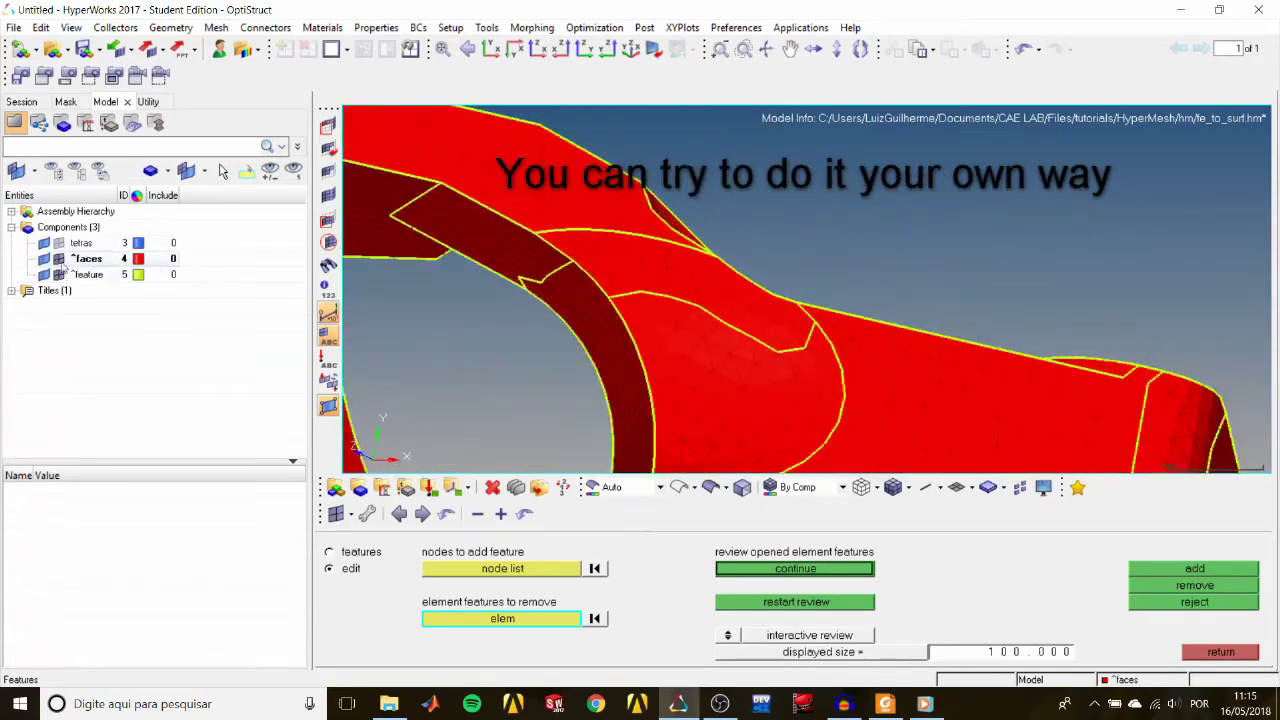
left_click(59, 259)
left_click(740, 308)
left_click(545, 269)
left_click(1224, 585)
left_click(1224, 586)
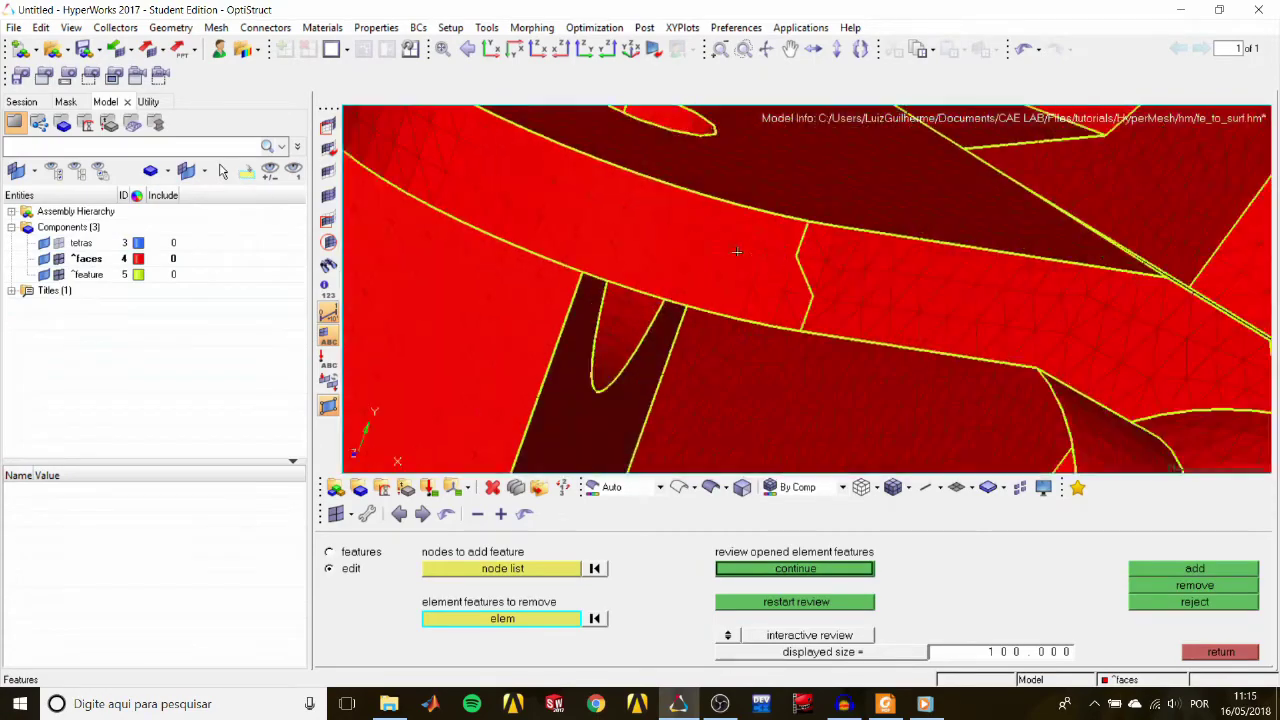
Step: Hide the ^faces elements, remove the three-segment jagged line crossing the long curved band, and show the elements again
left_click(59, 259)
left_click(802, 239)
left_click(805, 276)
left_click(807, 312)
left_click(1170, 585)
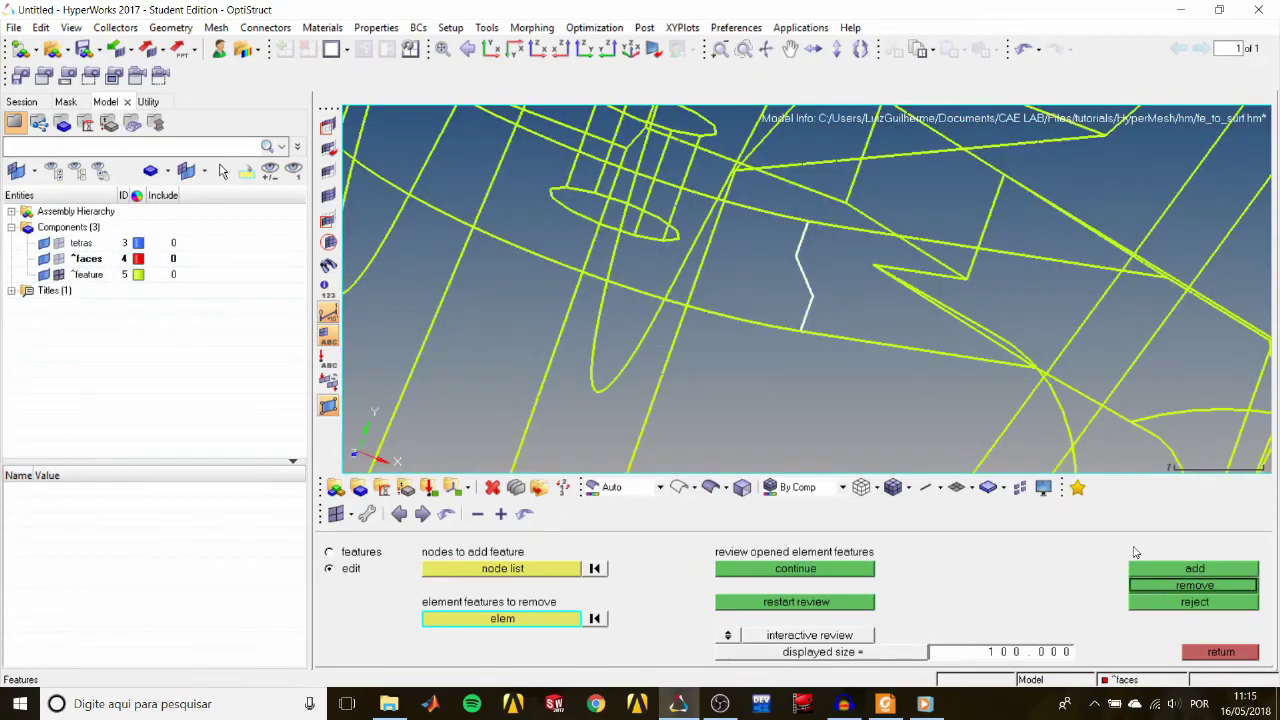
left_click(59, 259)
Step: Remove the lengthwise feature lines inside the bolt hole at the rounded corner and display the ^faces elements again
scroll(718, 236, "down", 8)
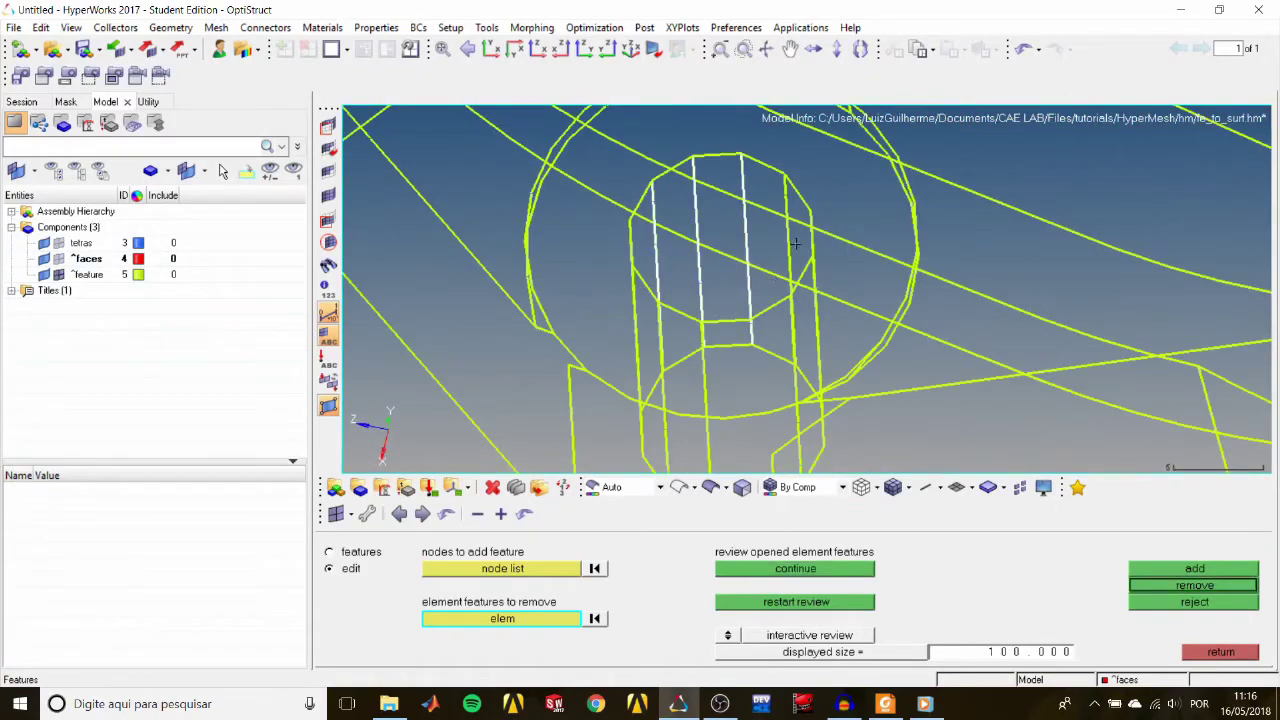
left_click(1233, 590)
left_click_drag(830, 290, 863, 300, "ctrl")
scroll(863, 300, "up", 4, "ctrl")
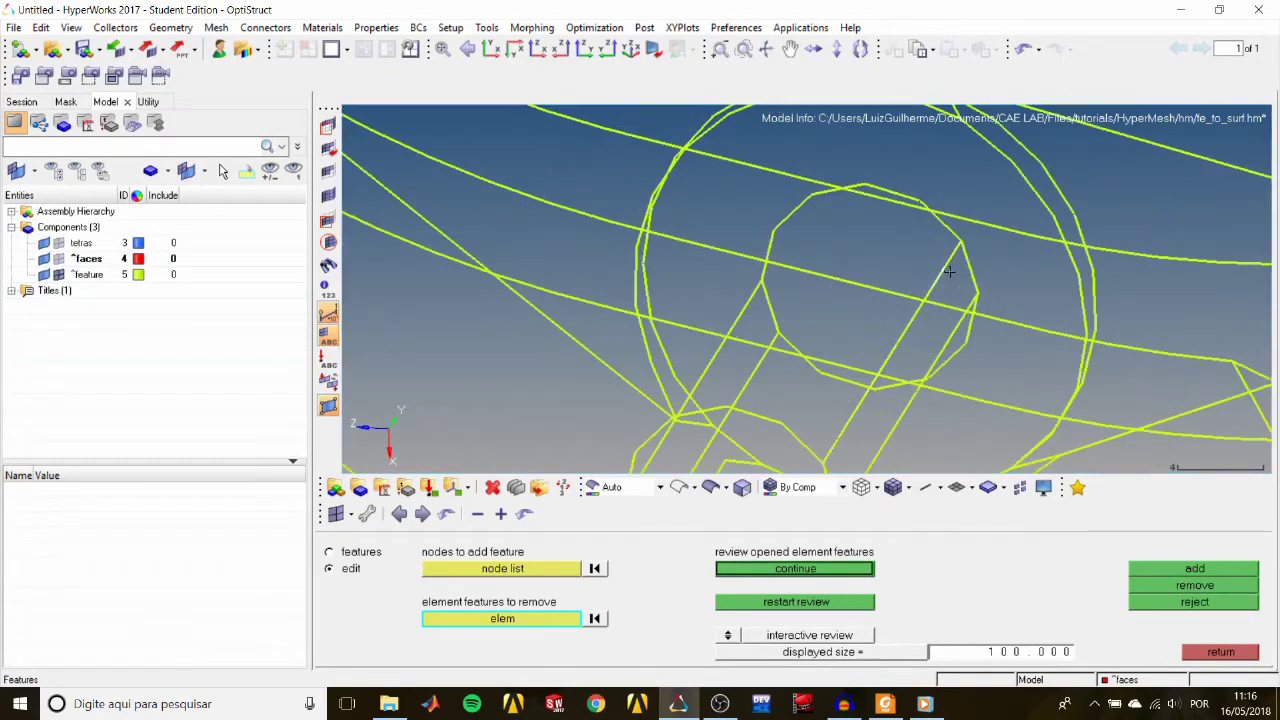
left_click(852, 428)
left_click(722, 348)
left_click(1182, 587)
left_click(59, 259)
scroll(858, 250, "down", 8, "ctrl")
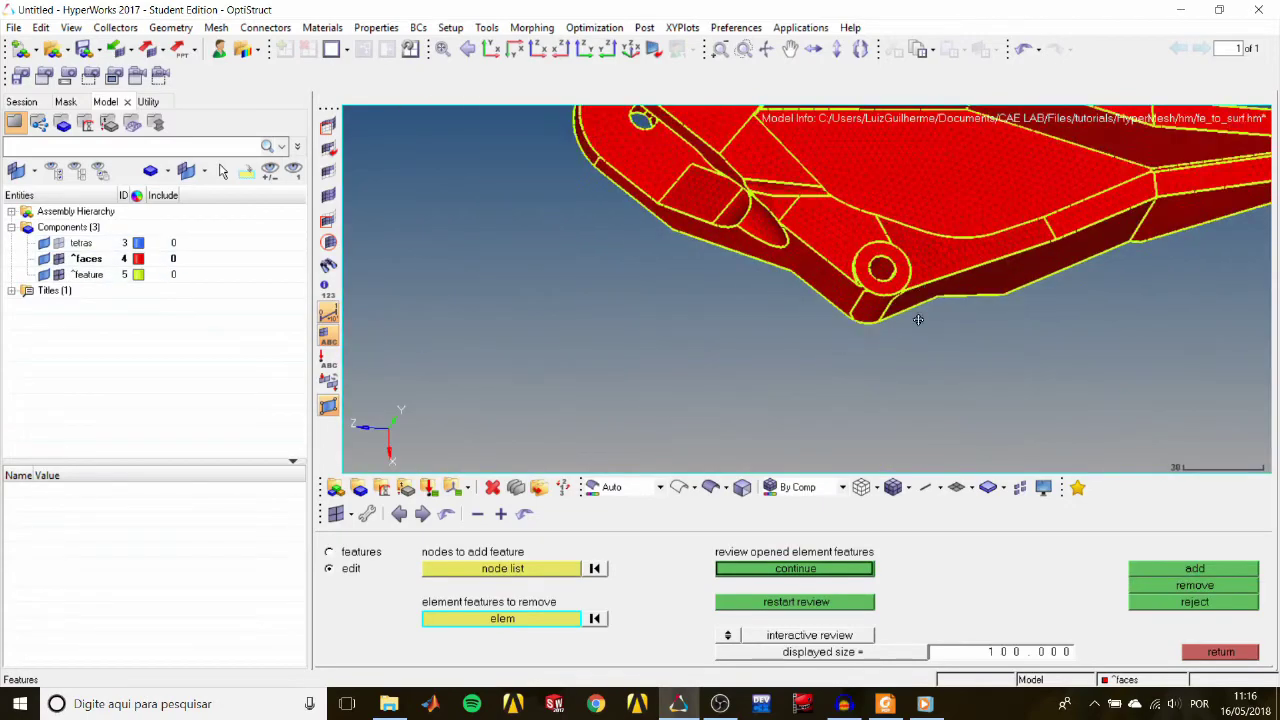
Step: Hide the ^faces elements and remove the lengthwise feature lines inside the next boss's hole
left_click_drag(917, 317, 945, 250, "ctrl")
right_click_drag(945, 250, 936, 352, "ctrl")
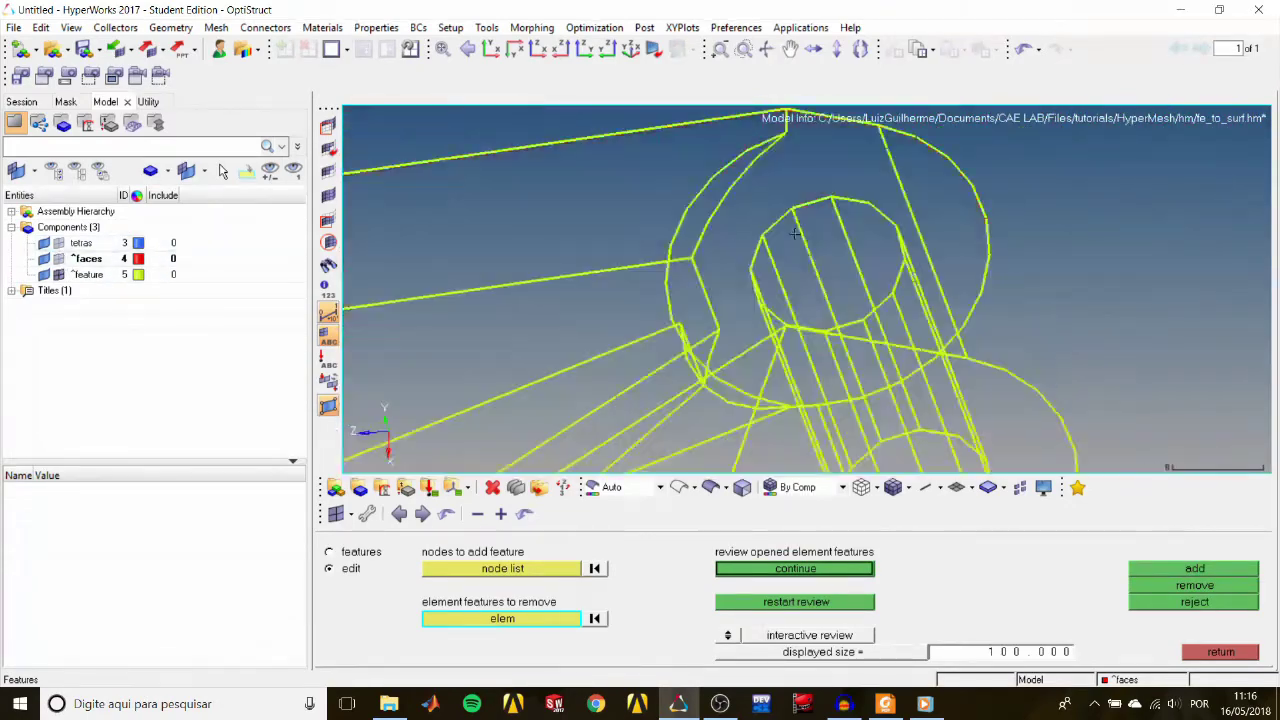
left_click(748, 340)
left_click(1149, 583)
scroll(863, 307, "down", 3, "ctrl")
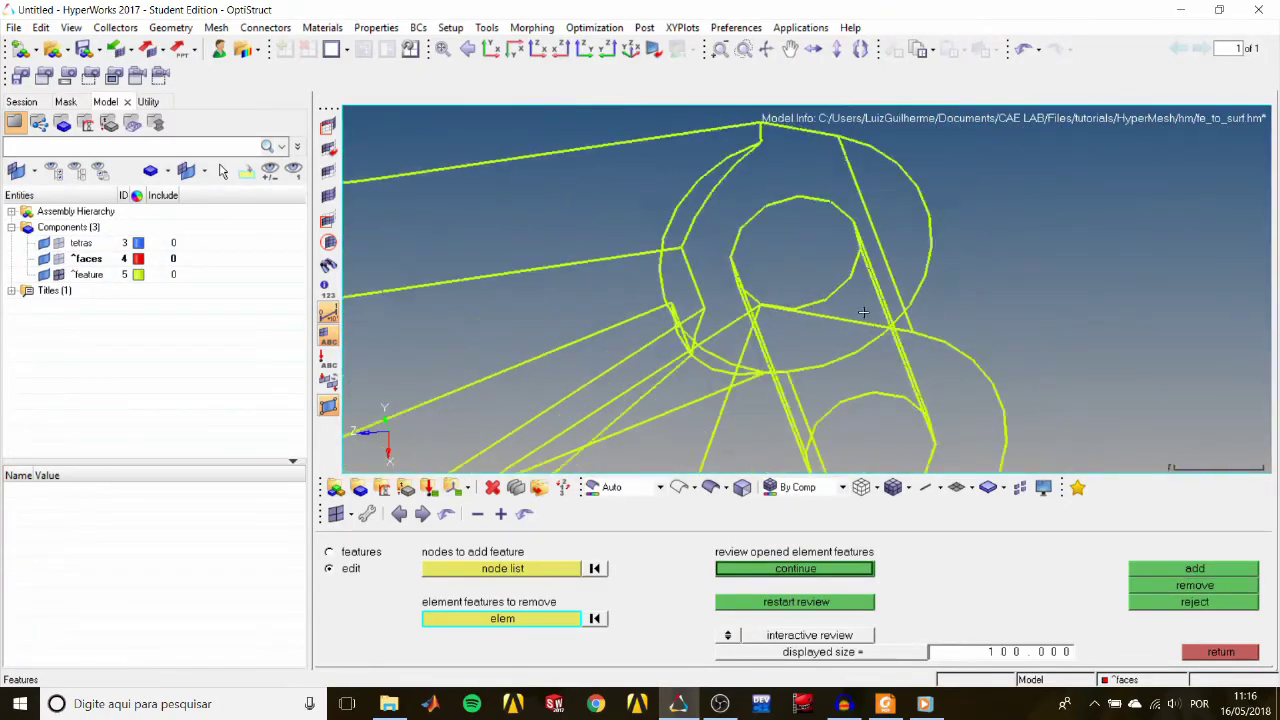
left_click_drag(863, 309, 749, 314, "ctrl")
scroll(770, 215, "up", 5, "ctrl")
left_click(767, 227)
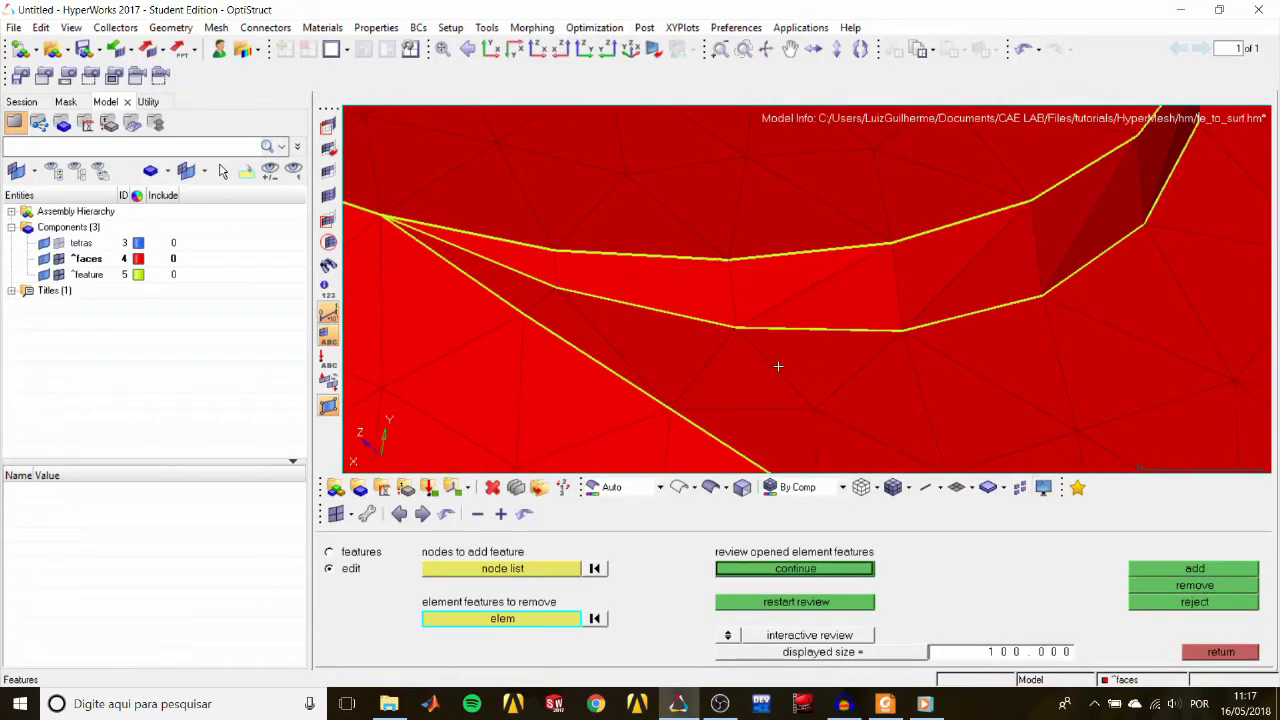
left_click(702, 195)
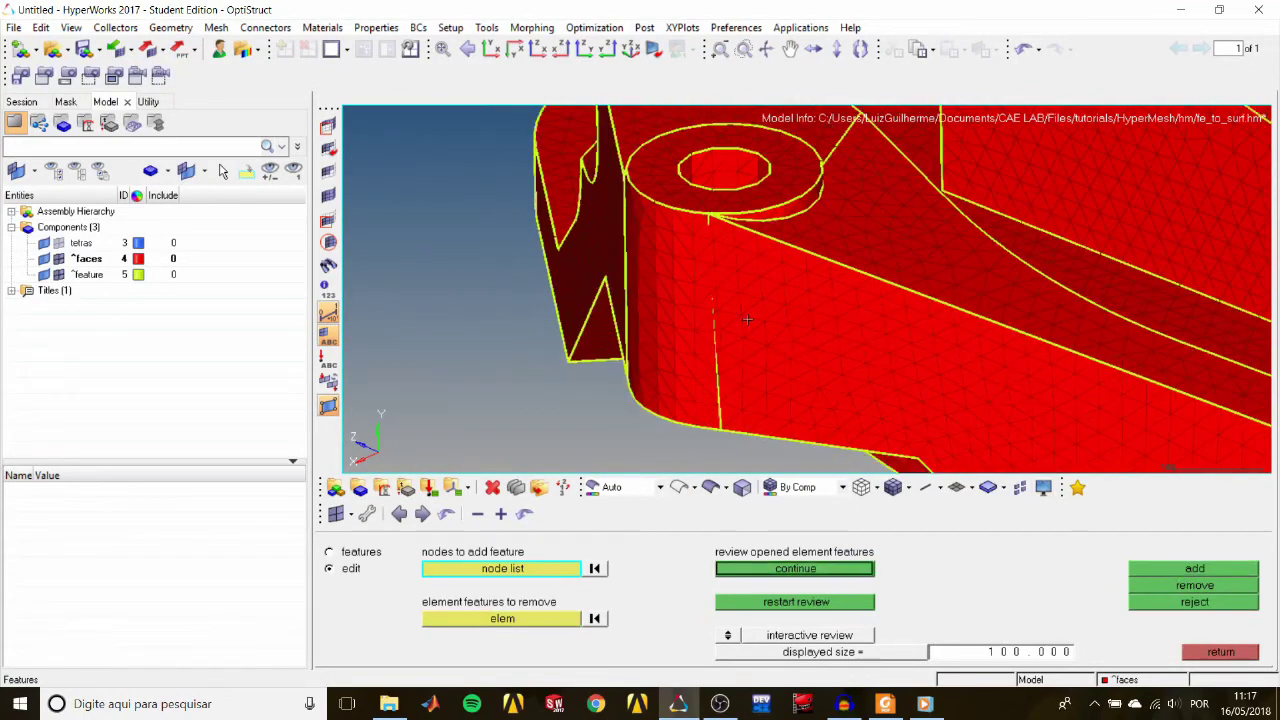
scroll(766, 316, "down", 5, "ctrl")
left_click_drag(748, 348, 843, 363, "ctrl")
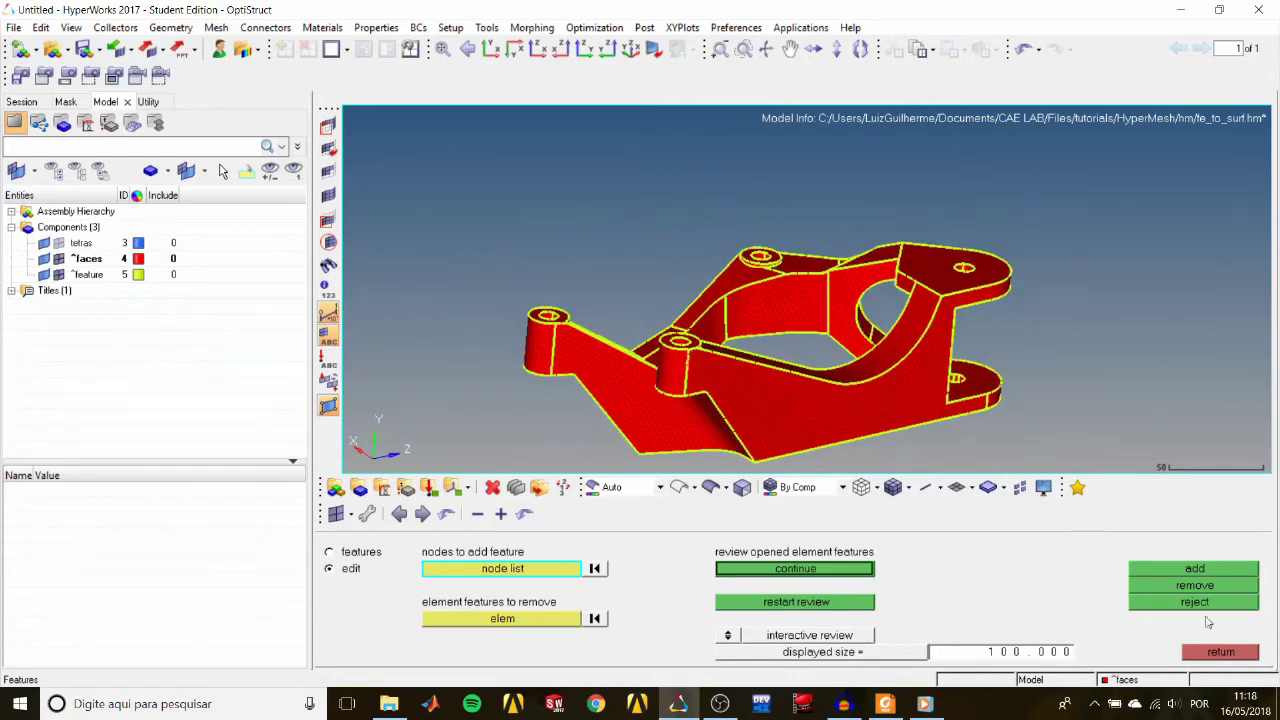
Step: Finish editing the feature lines, start creating surfaces from FE, and choose all elements of the ^faces component as input
left_click(1246, 653)
left_click(1196, 552)
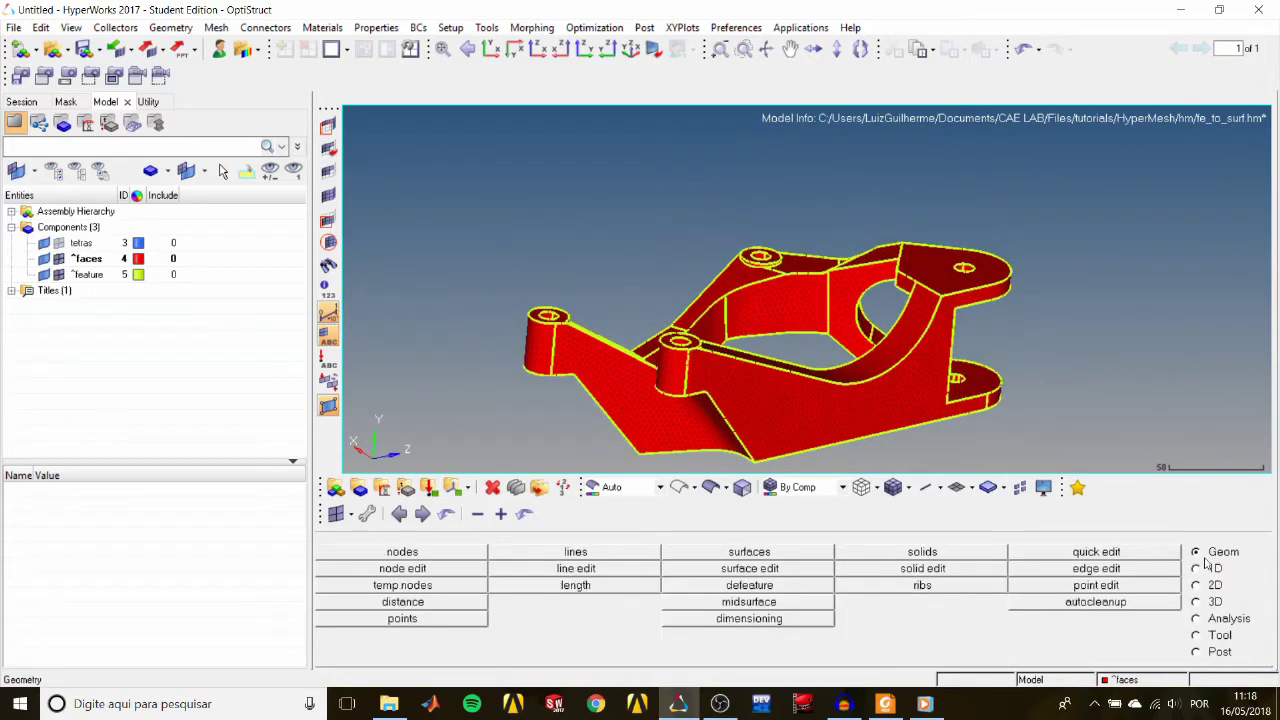
left_click(759, 551)
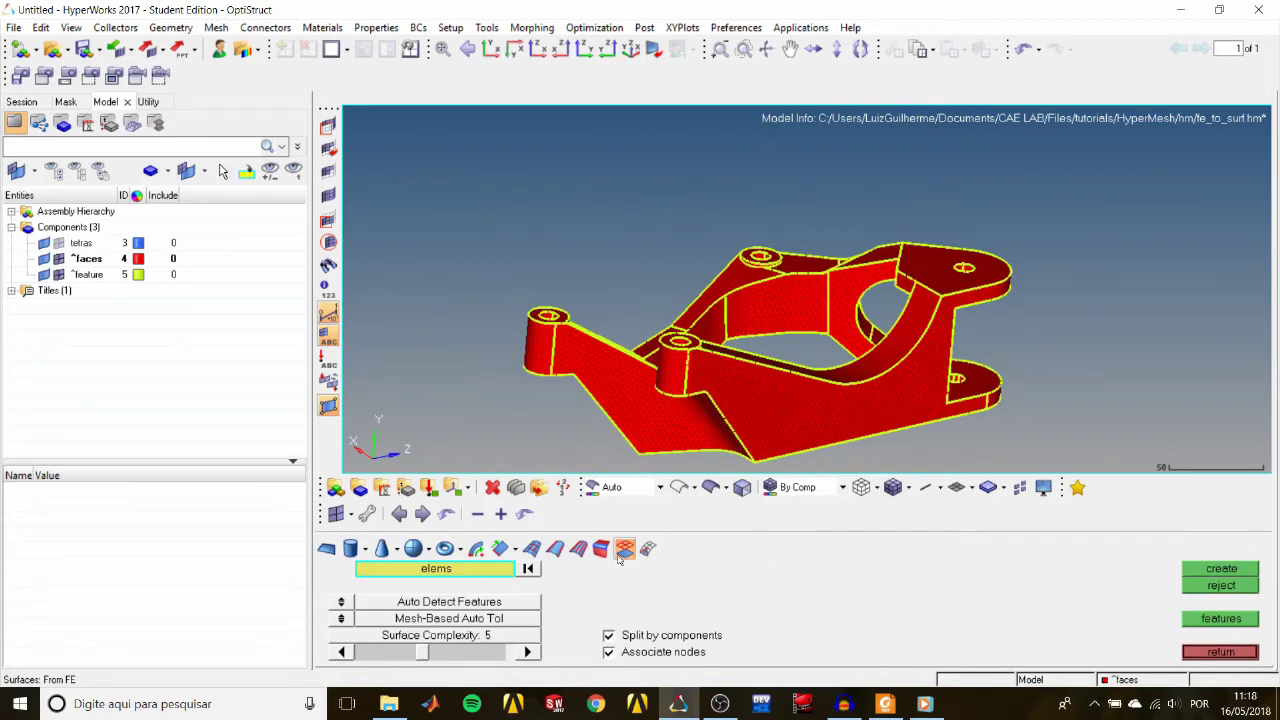
left_click(485, 577)
left_click(472, 577)
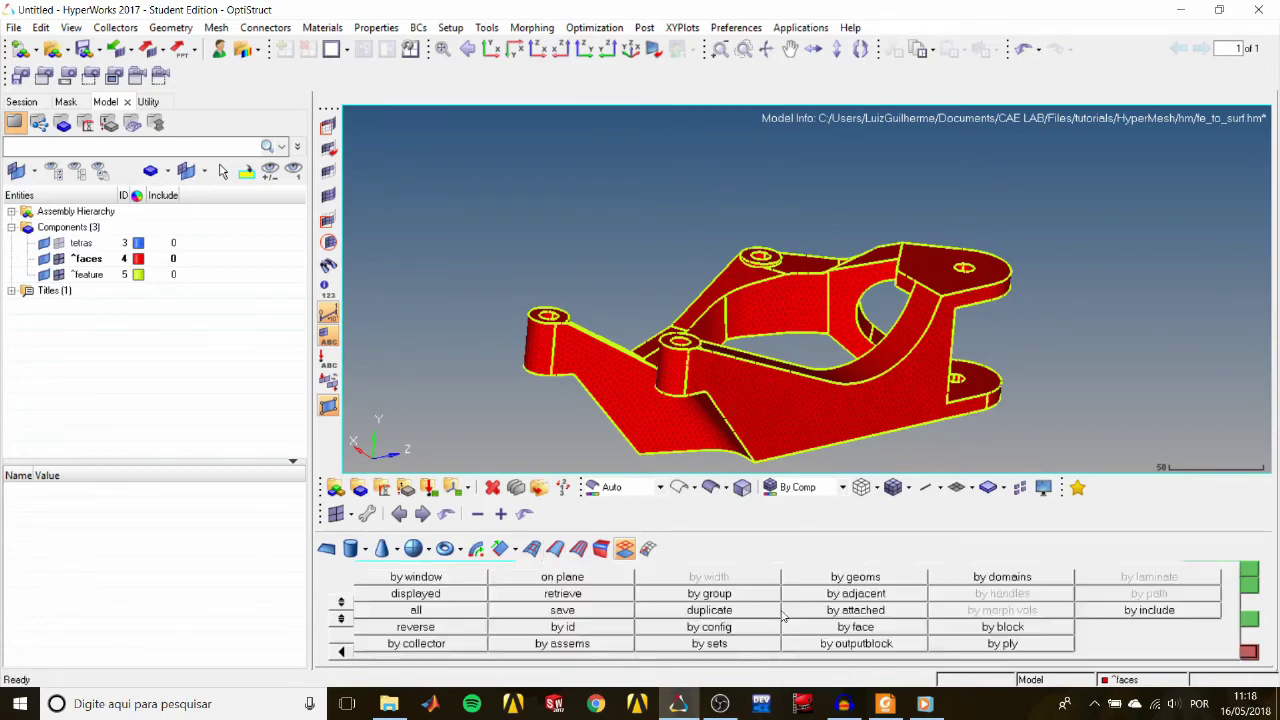
left_click(456, 645)
left_click(1078, 603)
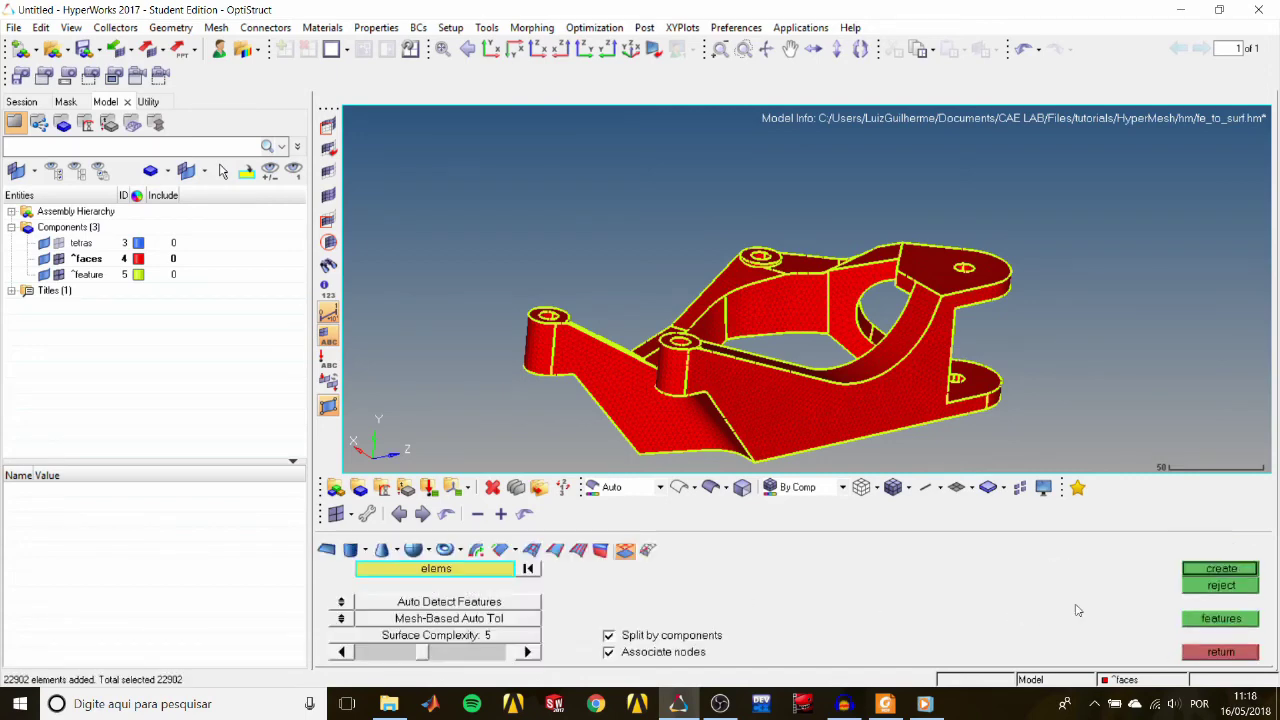
Step: Create the surfaces using the ^feature component's elements as feature edges with auto sharp features, then hide the ^faces elements
left_click(342, 602)
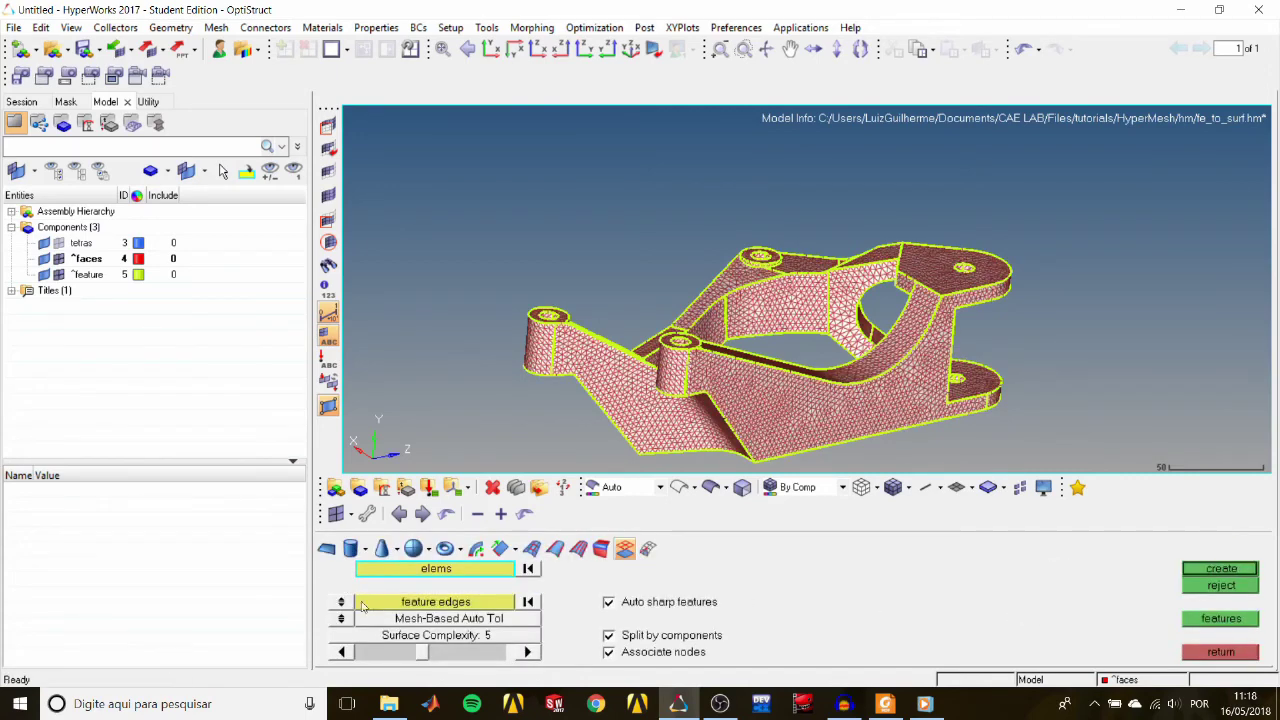
left_click(391, 602)
left_click(391, 602)
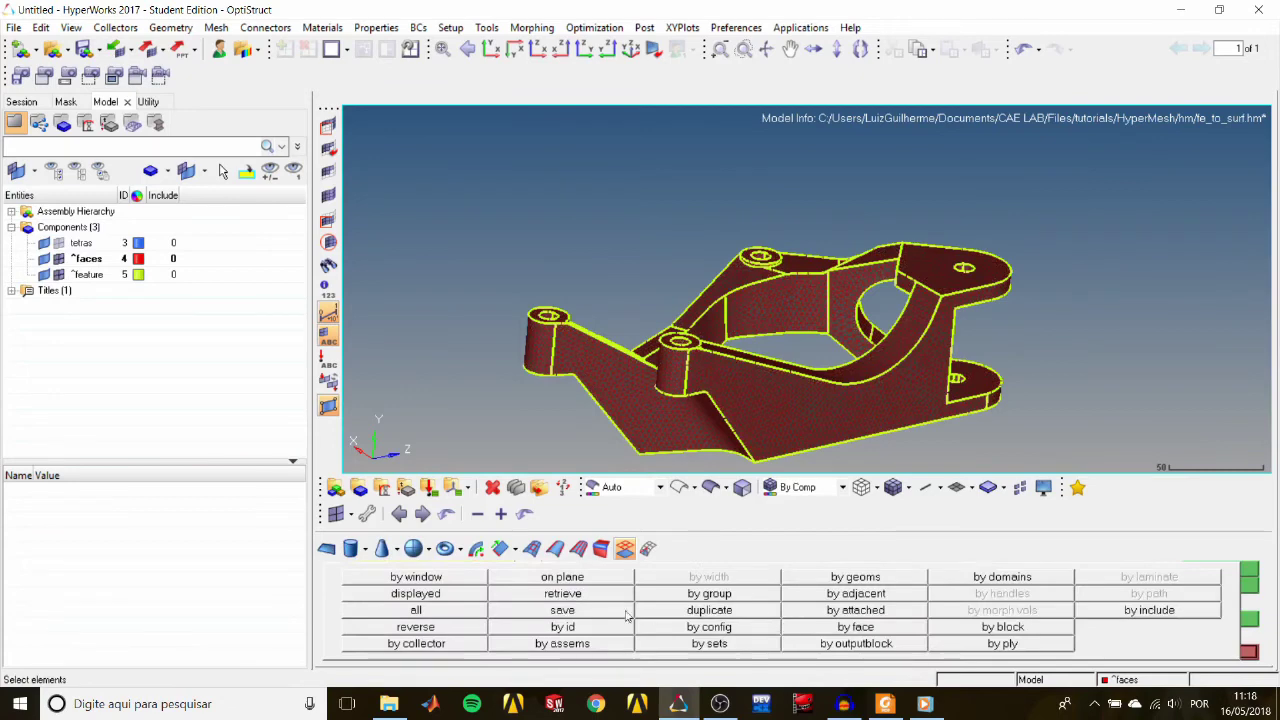
left_click(420, 644)
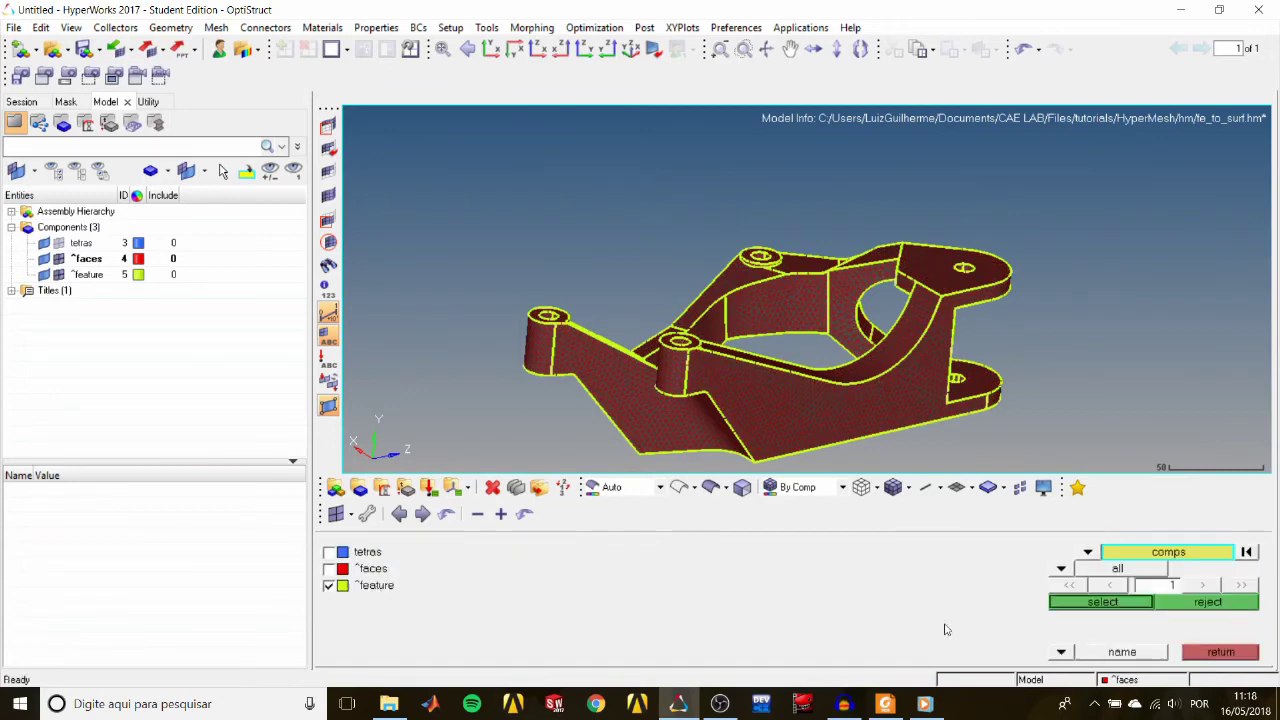
left_click(1067, 605)
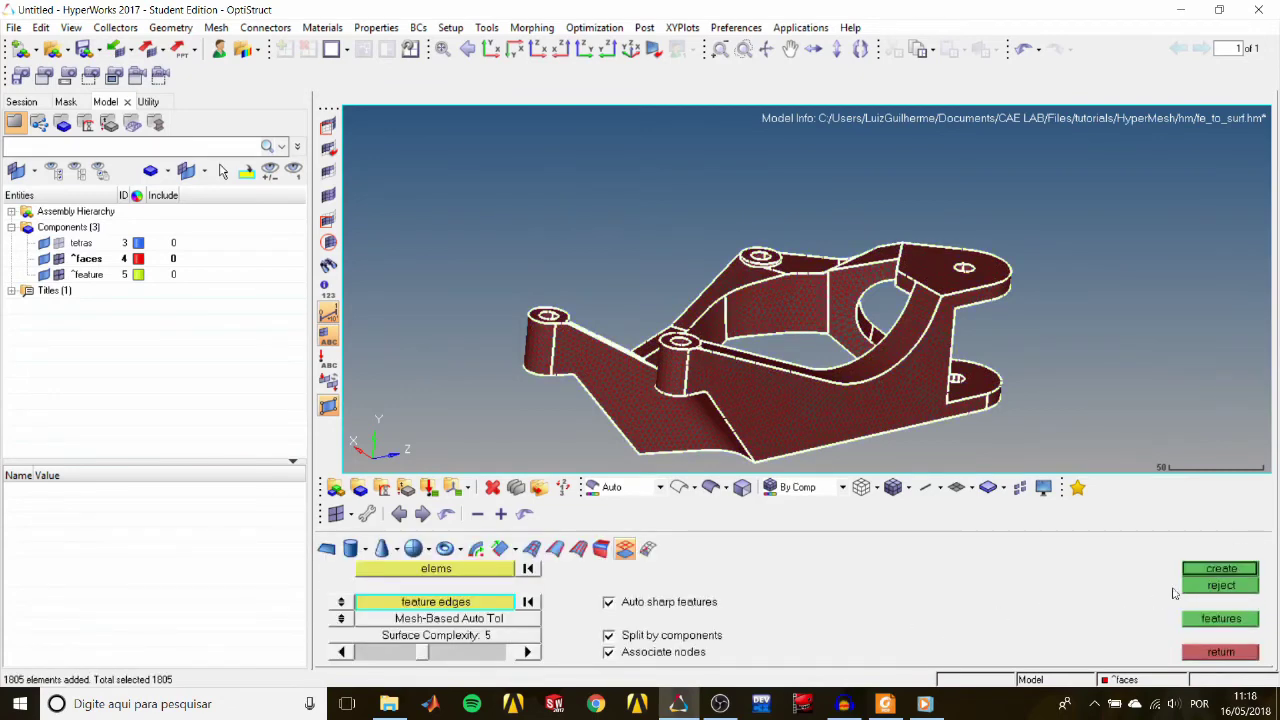
left_click(1218, 569)
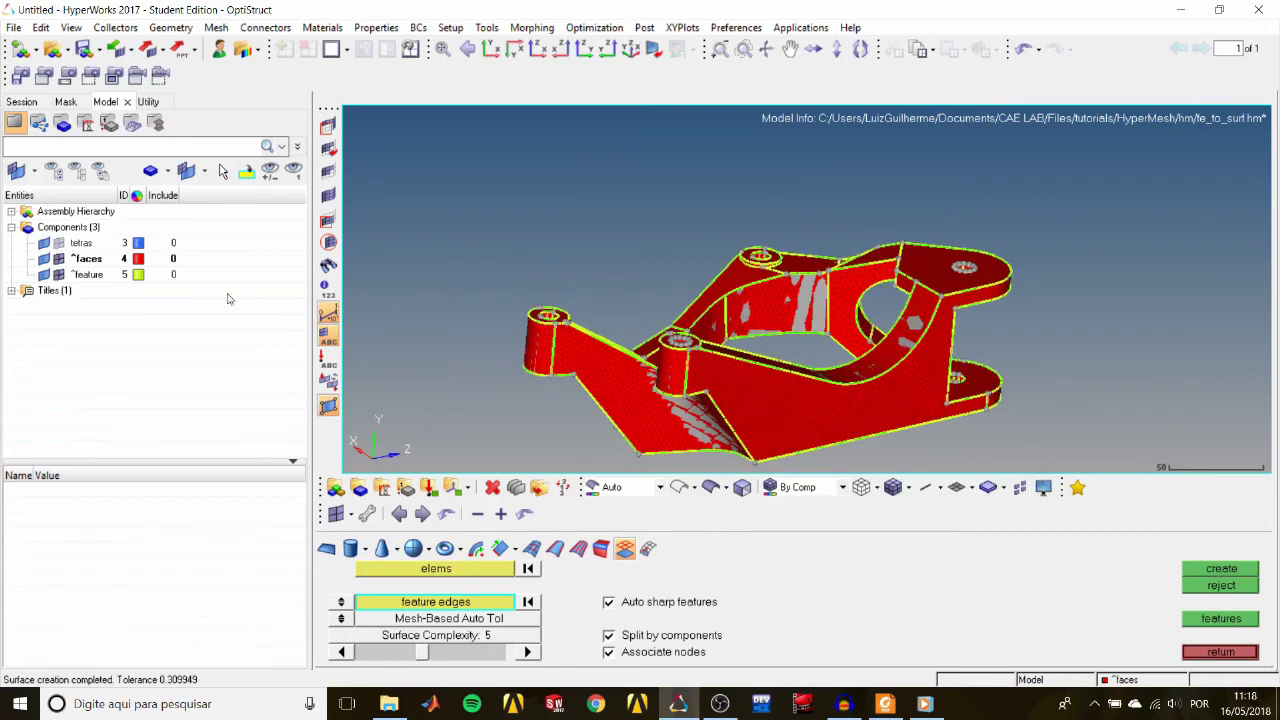
left_click(58, 259)
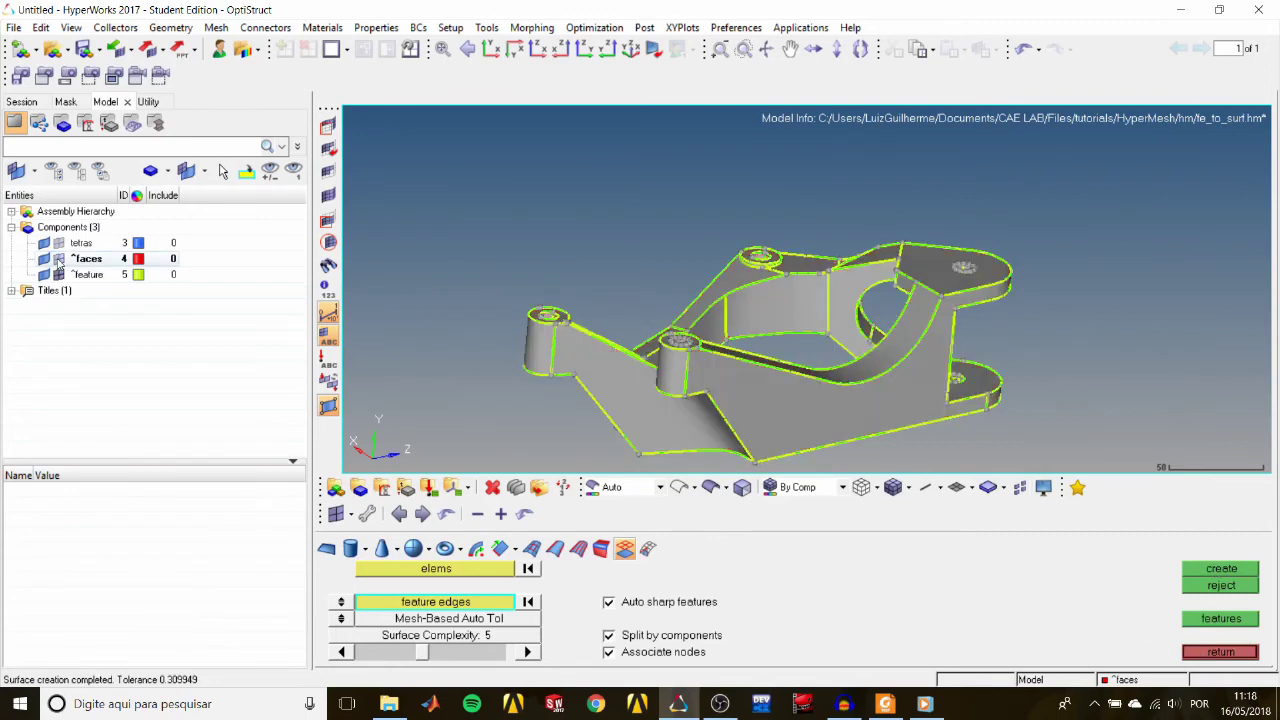
left_click(1220, 652)
Step: Examine the generated surfaces and their edges around the bosses, ribs, lugs and underside of the bracket
left_click_drag(760, 386, 883, 350, "ctrl")
scroll(883, 350, "up", 4, "ctrl")
left_click_drag(788, 354, 712, 360, "ctrl")
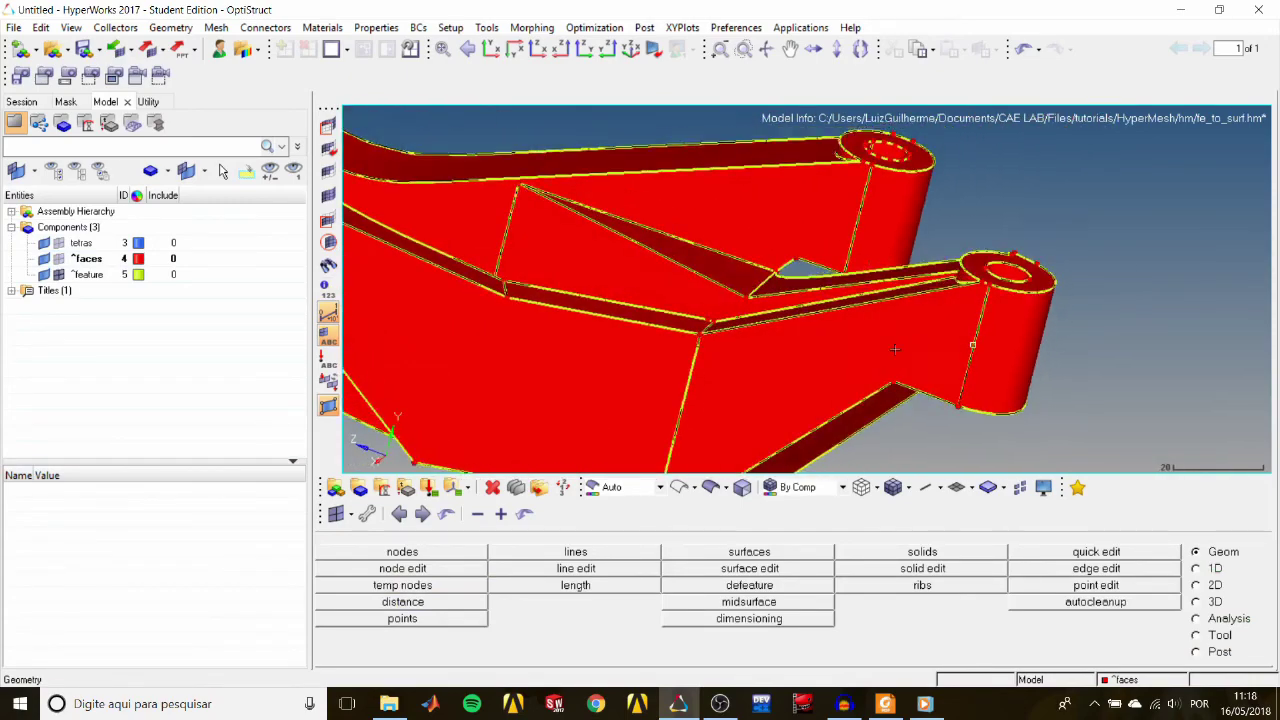
scroll(712, 360, "down", 3, "ctrl")
right_click_drag(672, 329, 798, 305, "ctrl")
left_click_drag(632, 346, 726, 410, "ctrl")
scroll(710, 360, "up", 4, "ctrl")
left_click_drag(751, 357, 920, 313, "ctrl")
scroll(807, 407, "up", 4, "ctrl")
scroll(856, 374, "down", 3, "ctrl")
scroll(856, 374, "down", 5, "ctrl")
left_click_drag(798, 306, 930, 246, "ctrl")
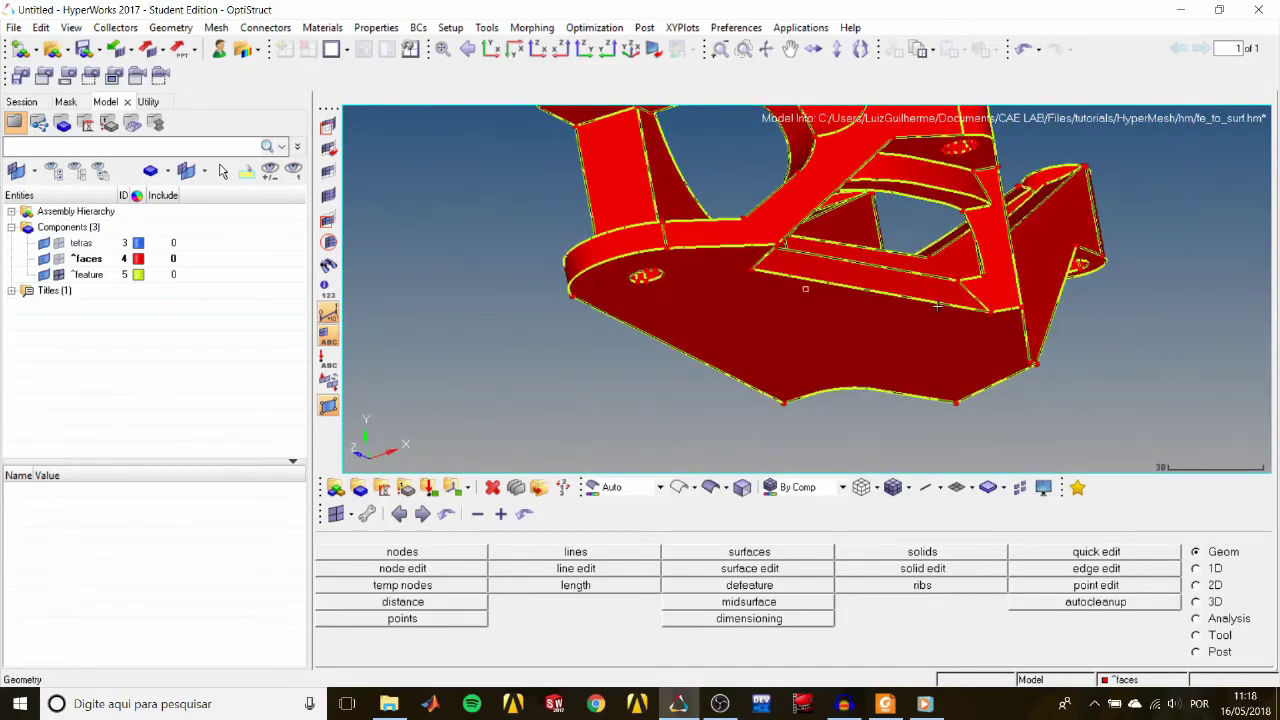
left_click_drag(938, 306, 782, 308, "ctrl")
scroll(782, 308, "down", 4, "ctrl")
right_click_drag(782, 308, 744, 378, "ctrl")
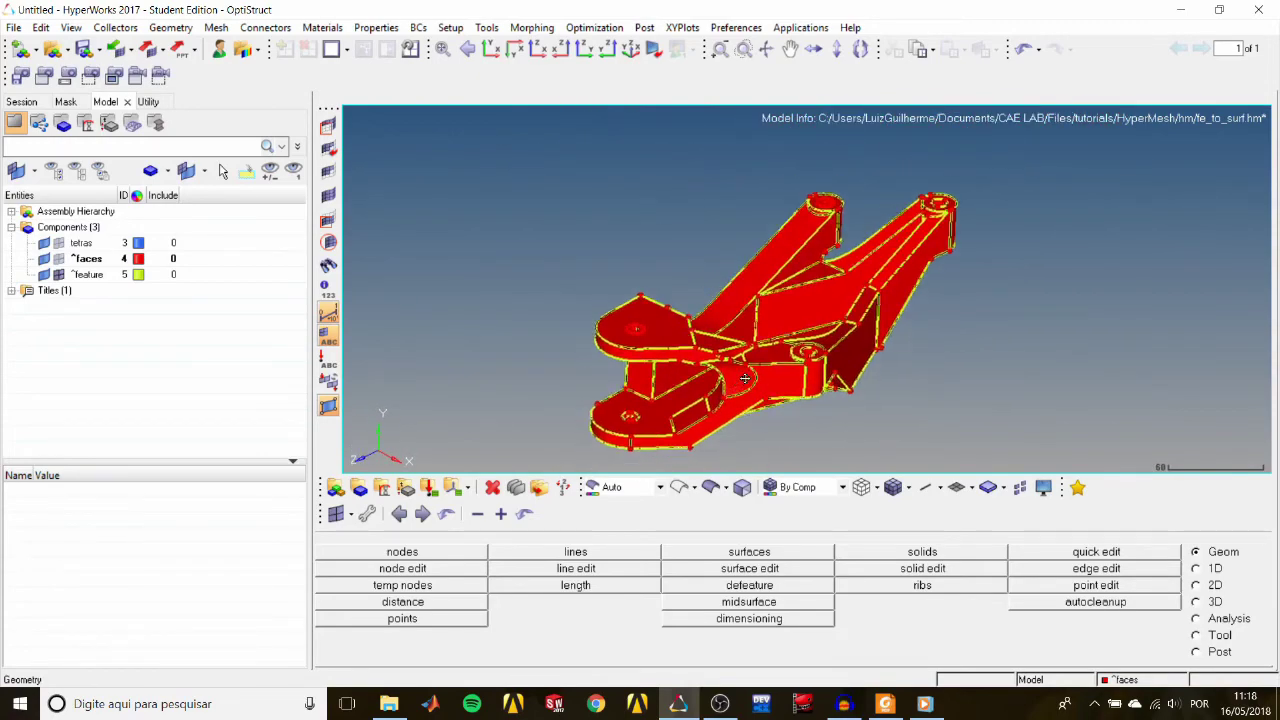
left_click_drag(745, 378, 753, 372, "ctrl")
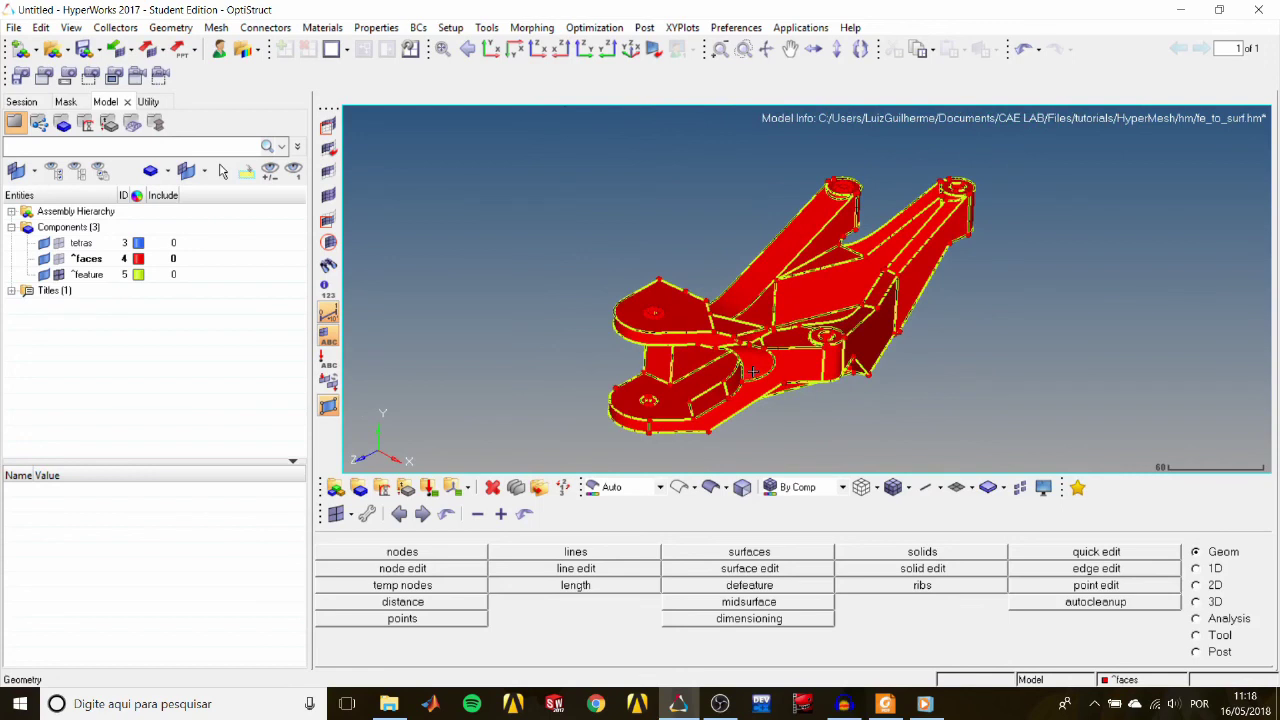